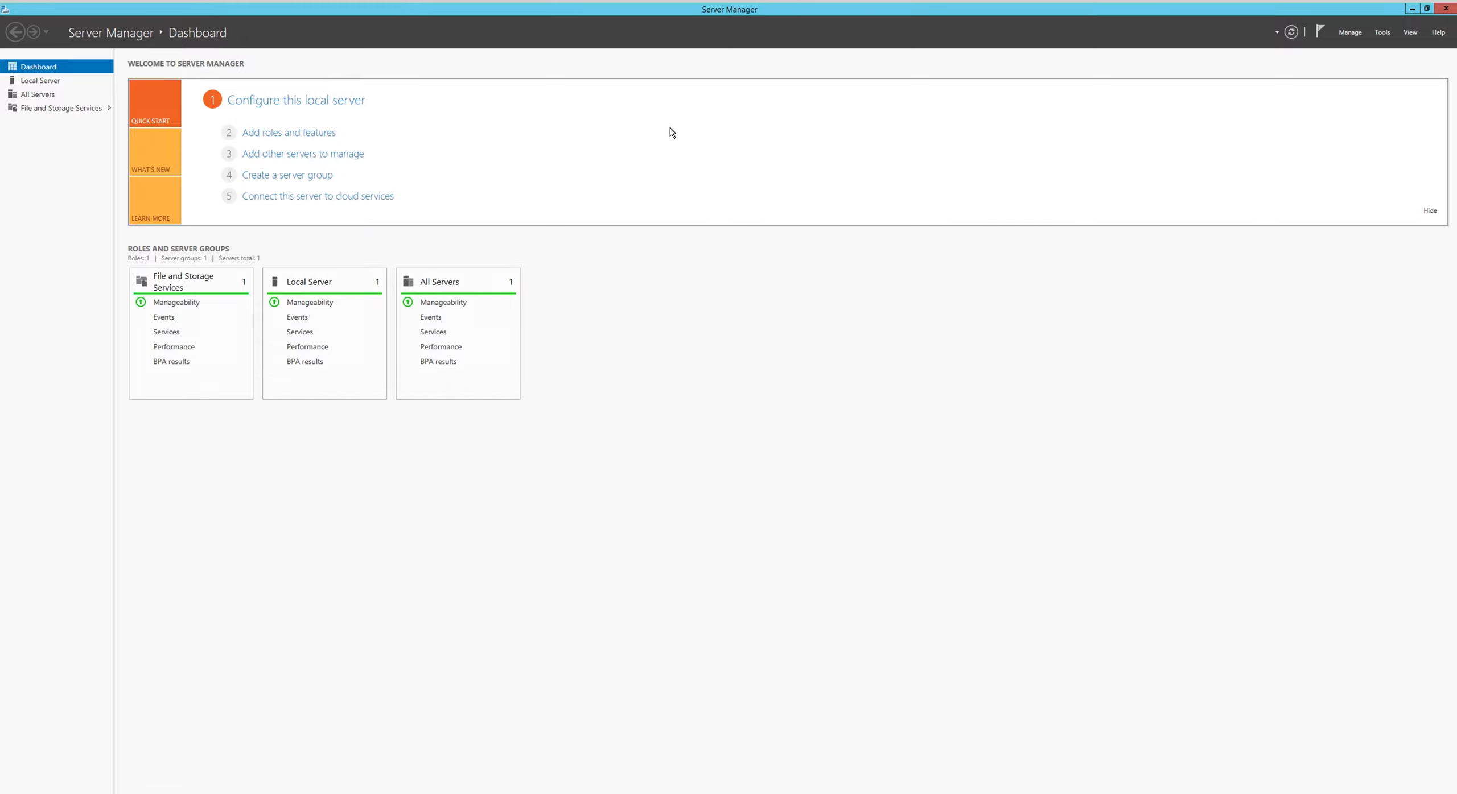
- Check the local server's IE Enhanced Security Configuration setting and switch to Internet Explorer
click(39, 82)
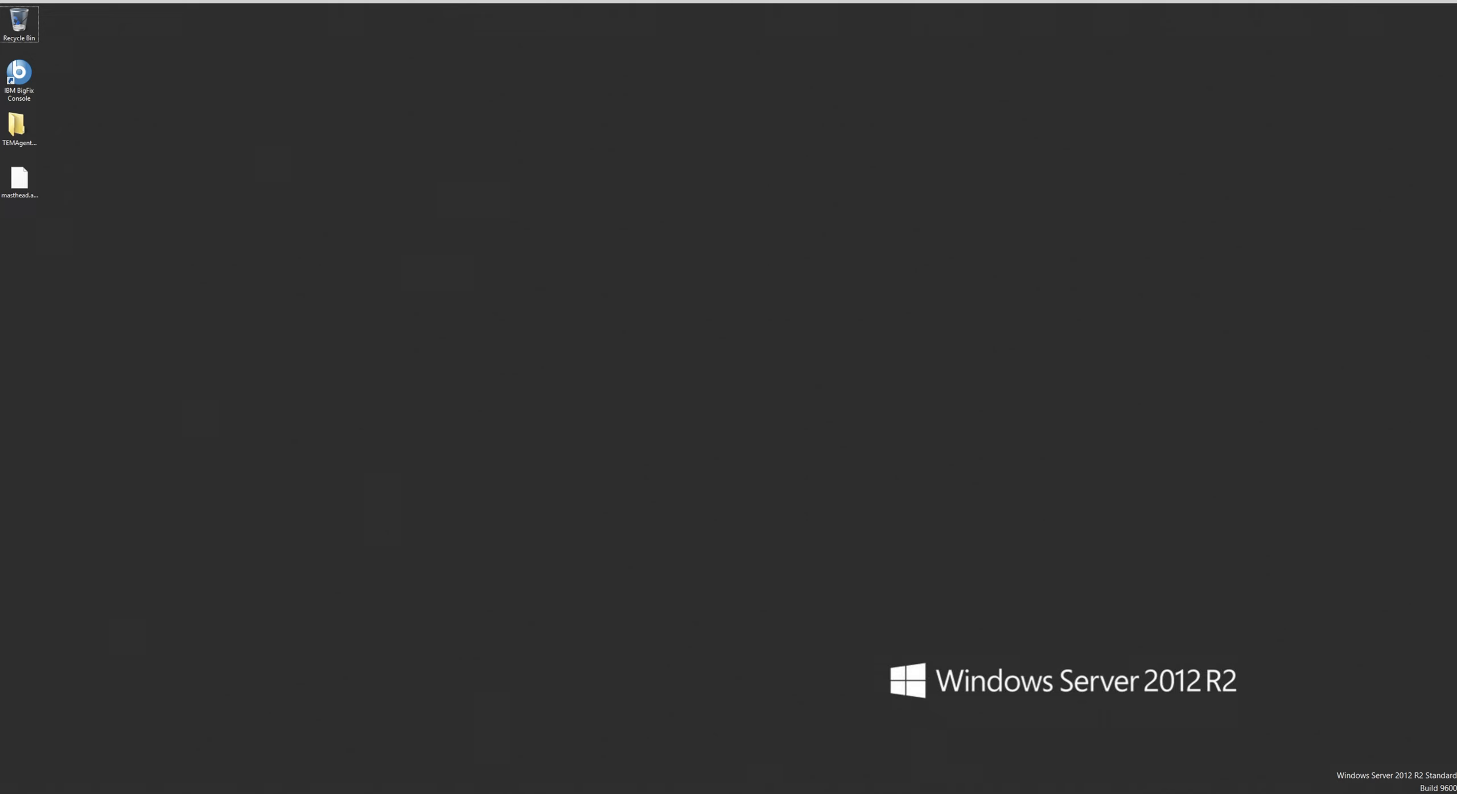
key(super)
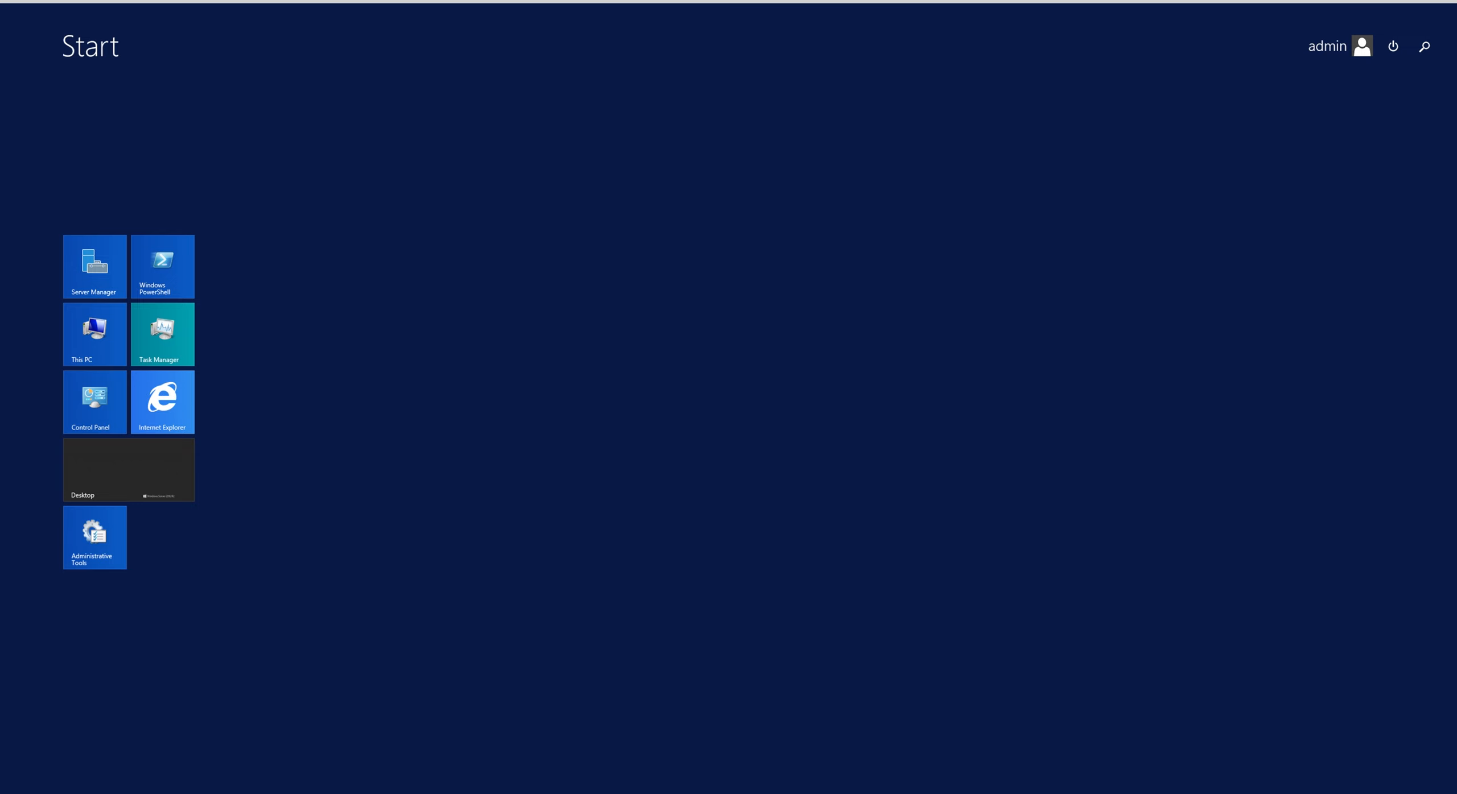
click(170, 404)
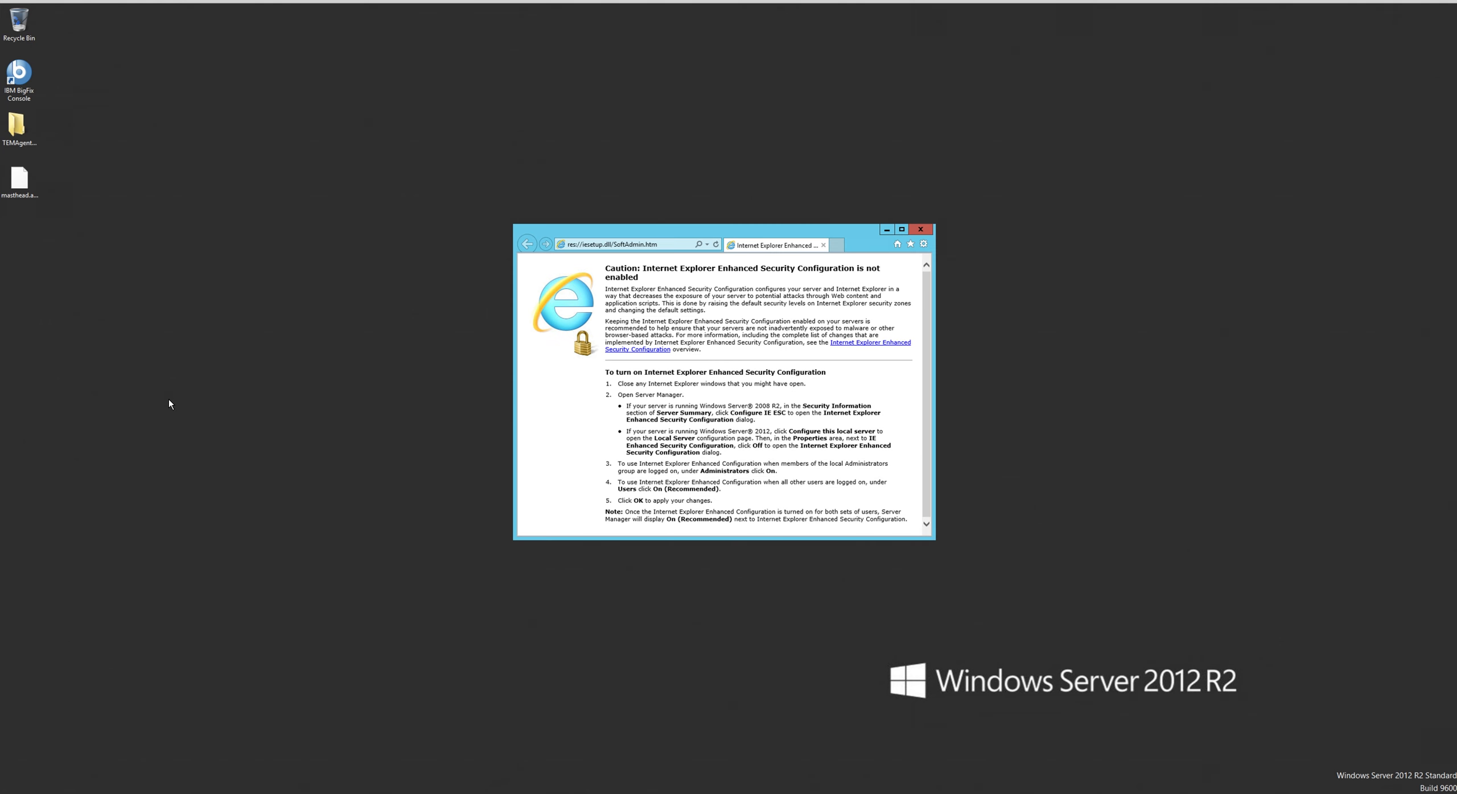
click(707, 244)
click(653, 257)
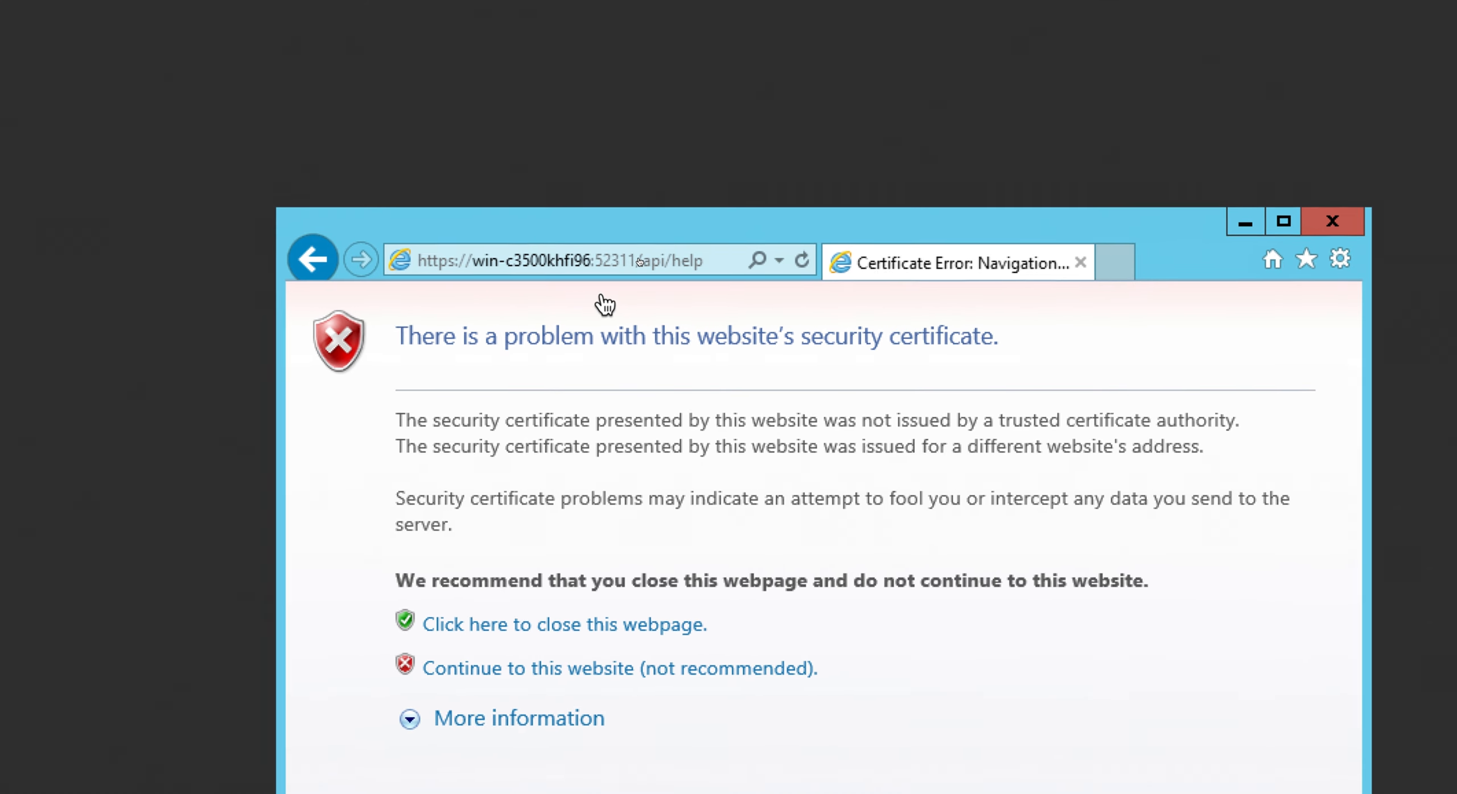
click(503, 665)
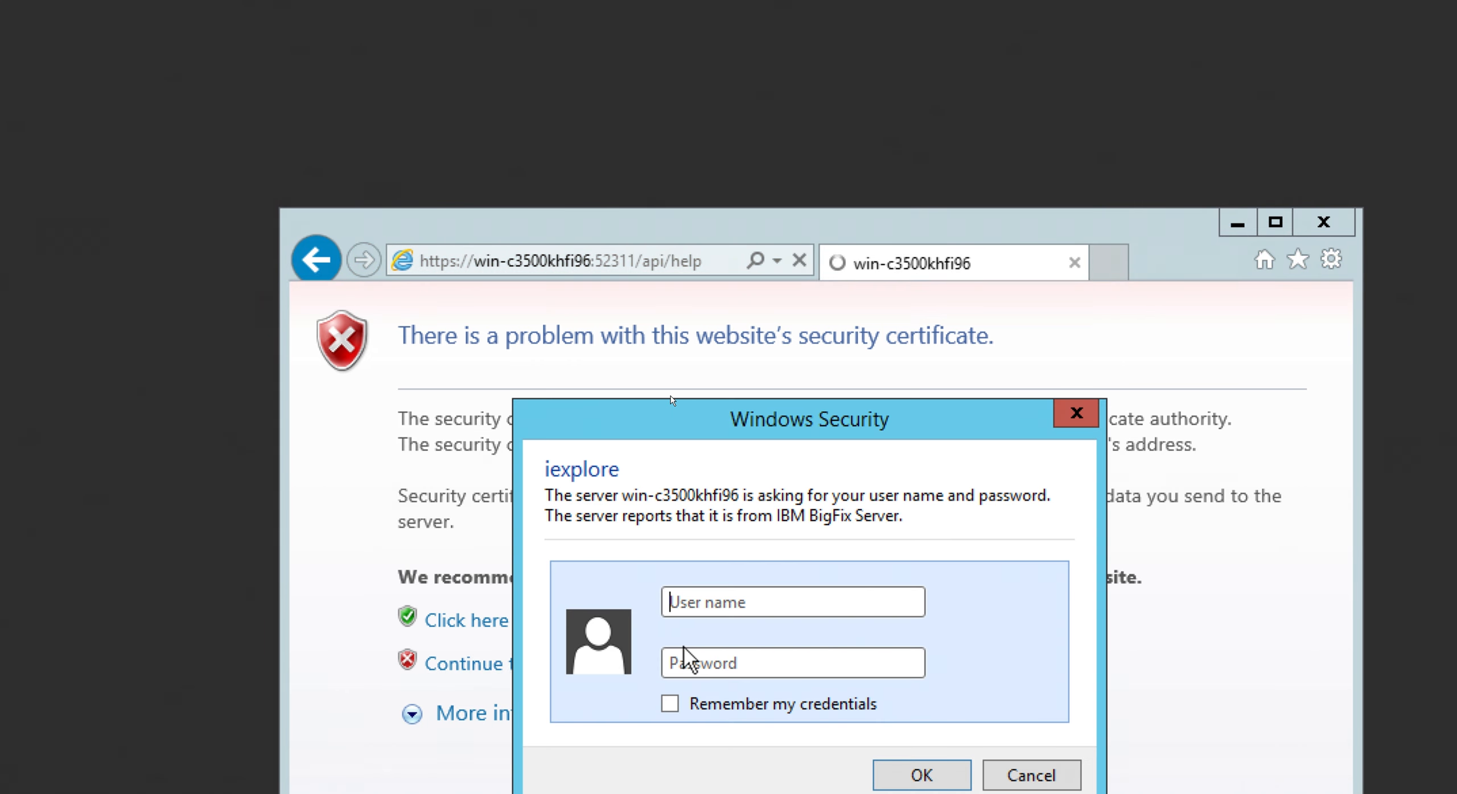
- Sign in to the IBM BigFix Server with the user name admin and the account password
text(adi)
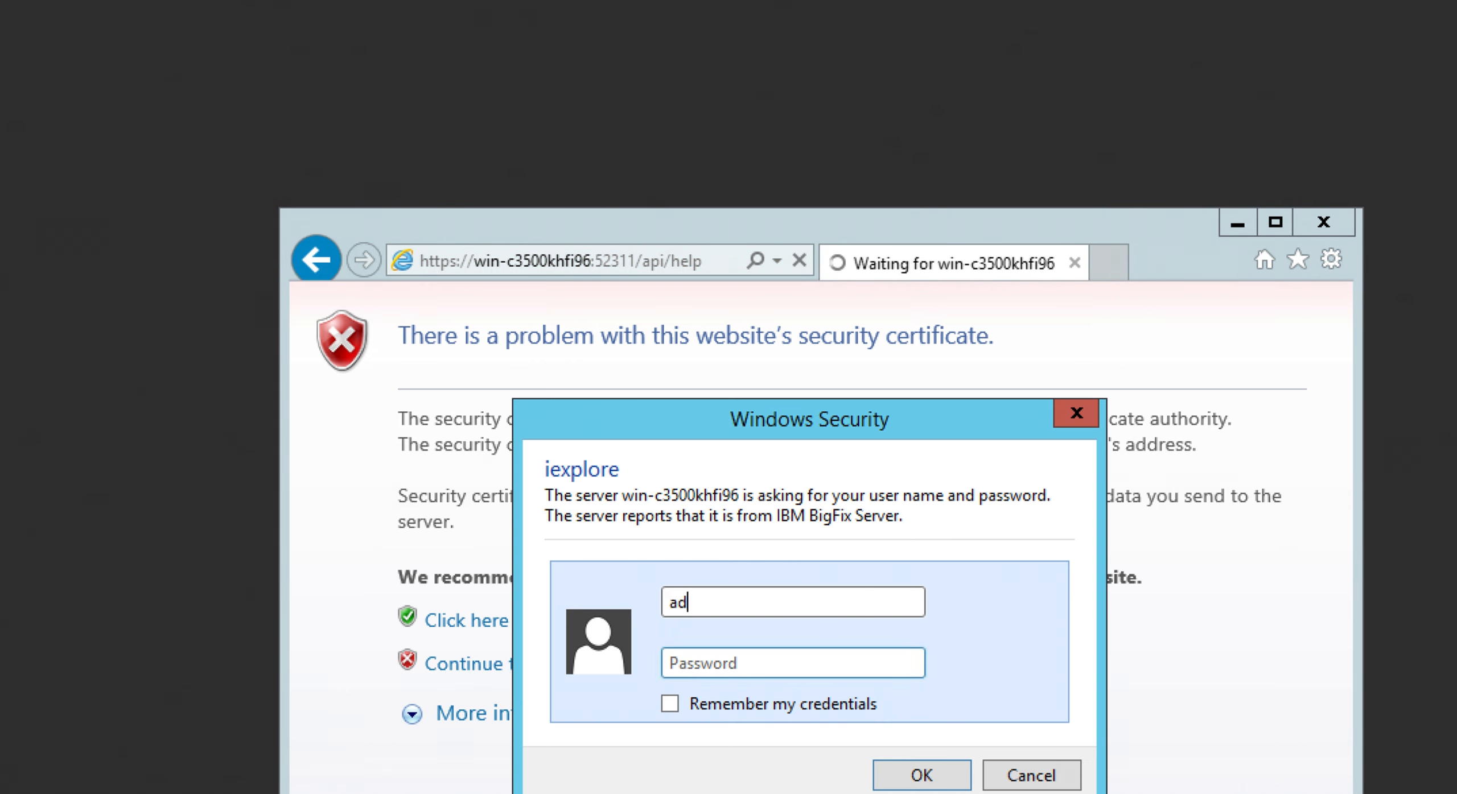
key(BackSpace)
click(683, 663)
text(•••)
key(Tab)
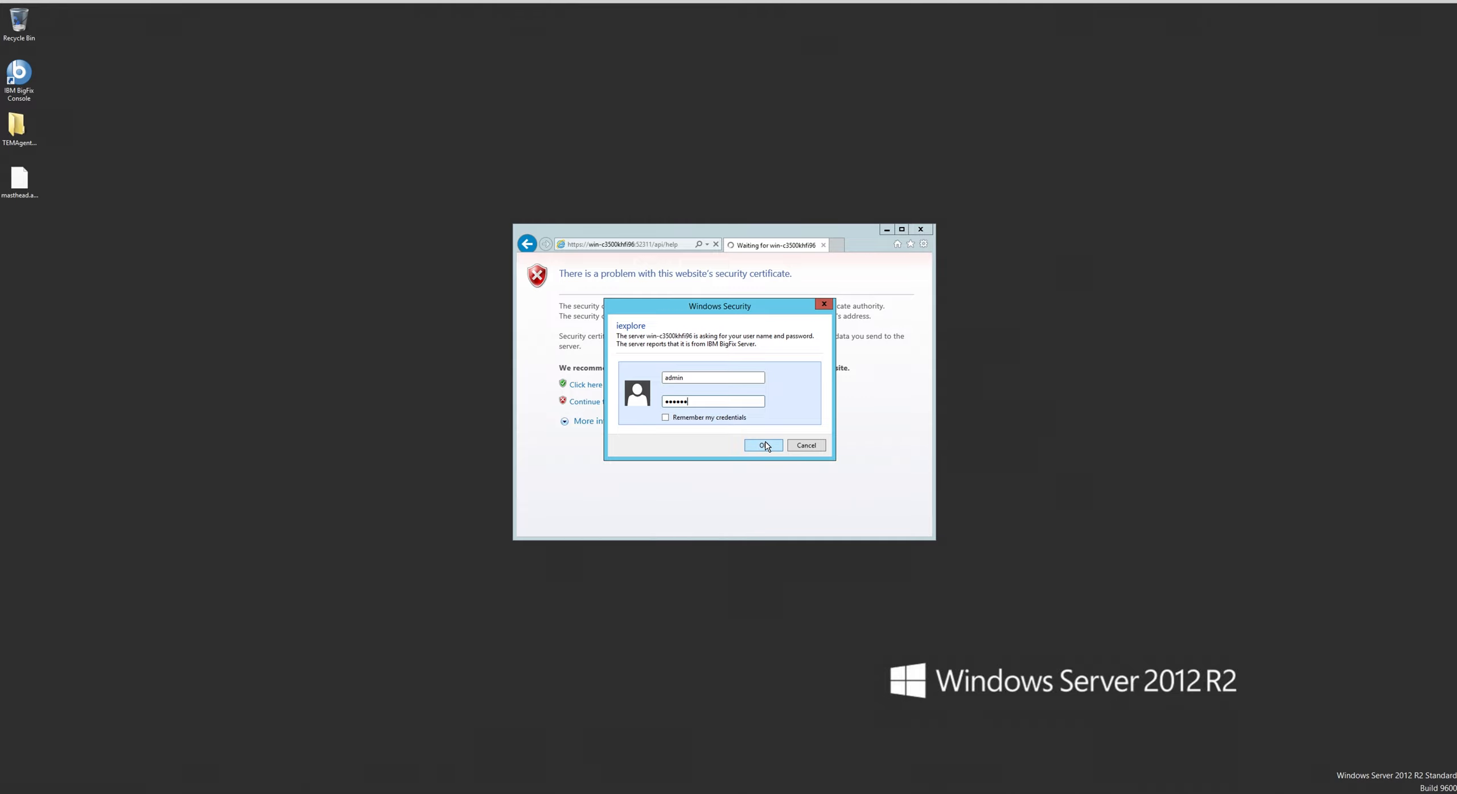
click(764, 445)
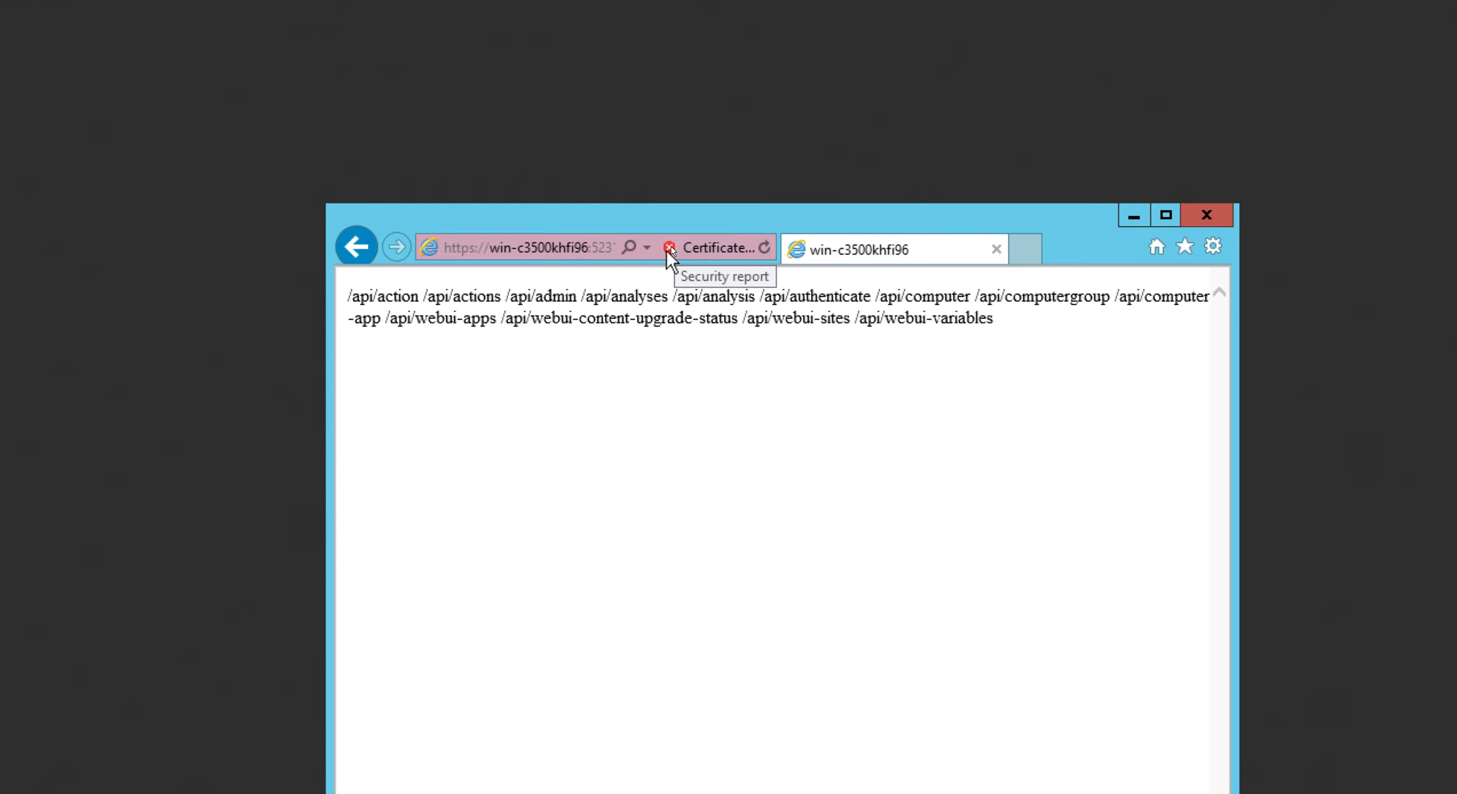
- Open the details of the website's security certificate from its security report
click(670, 249)
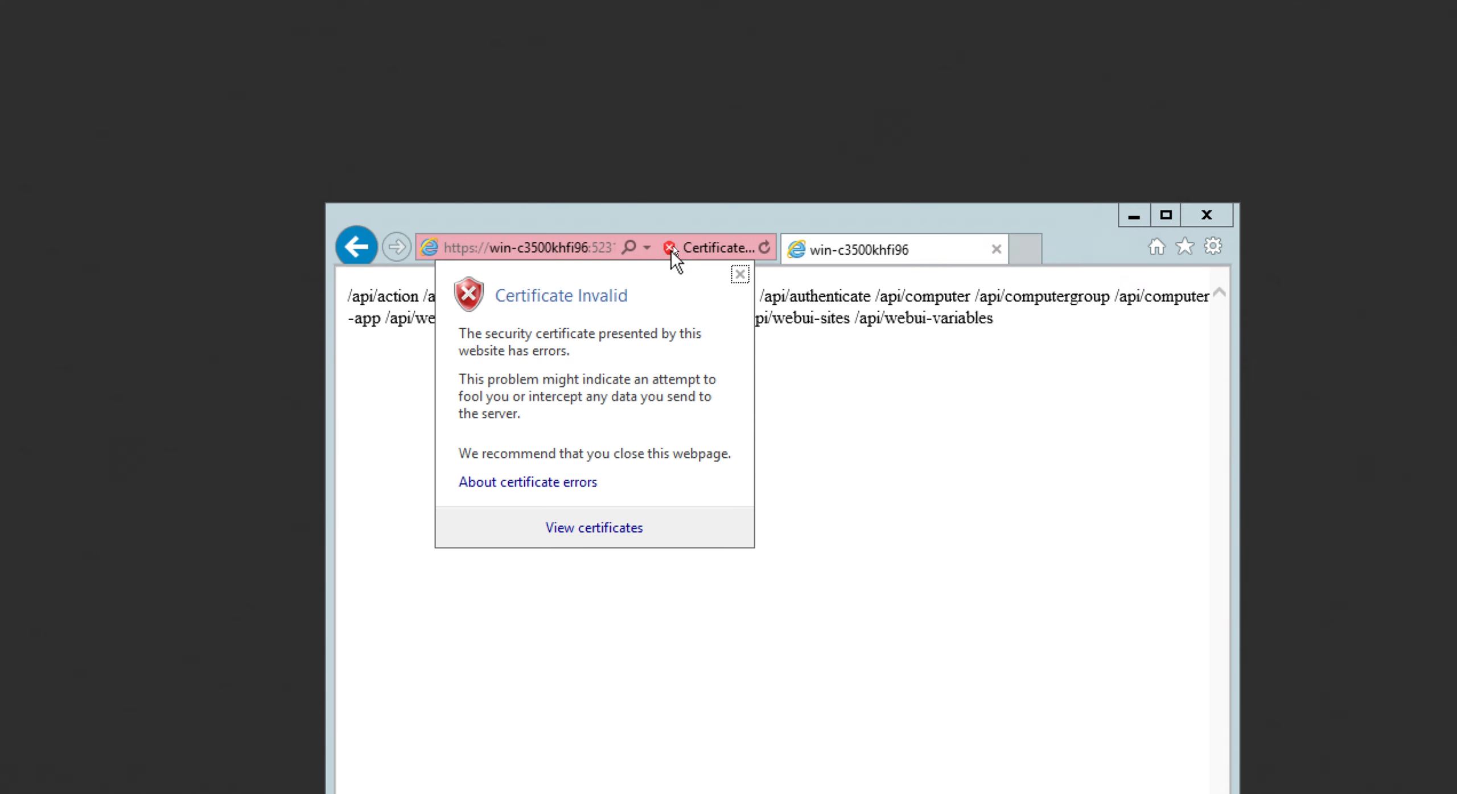
click(606, 525)
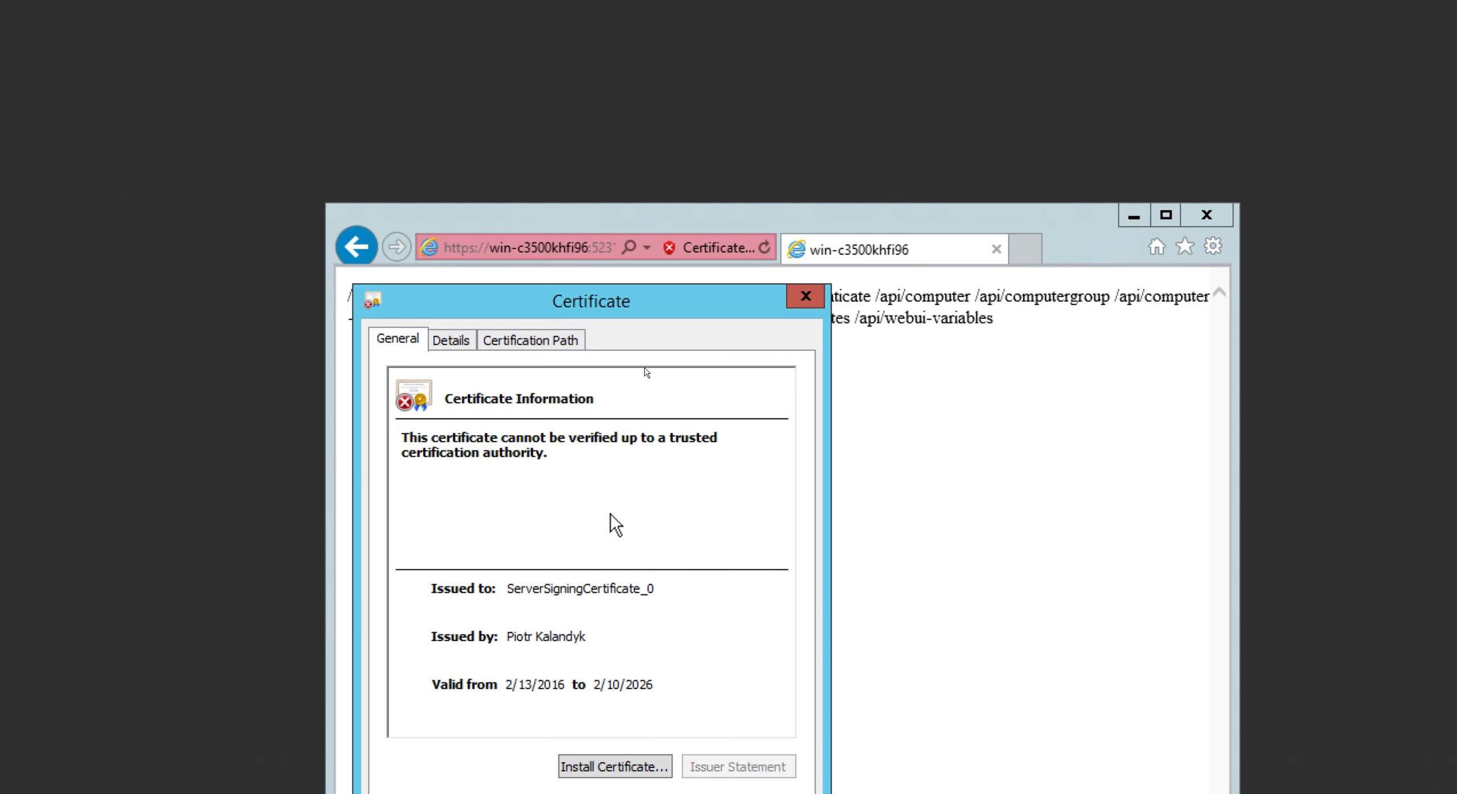
click(453, 340)
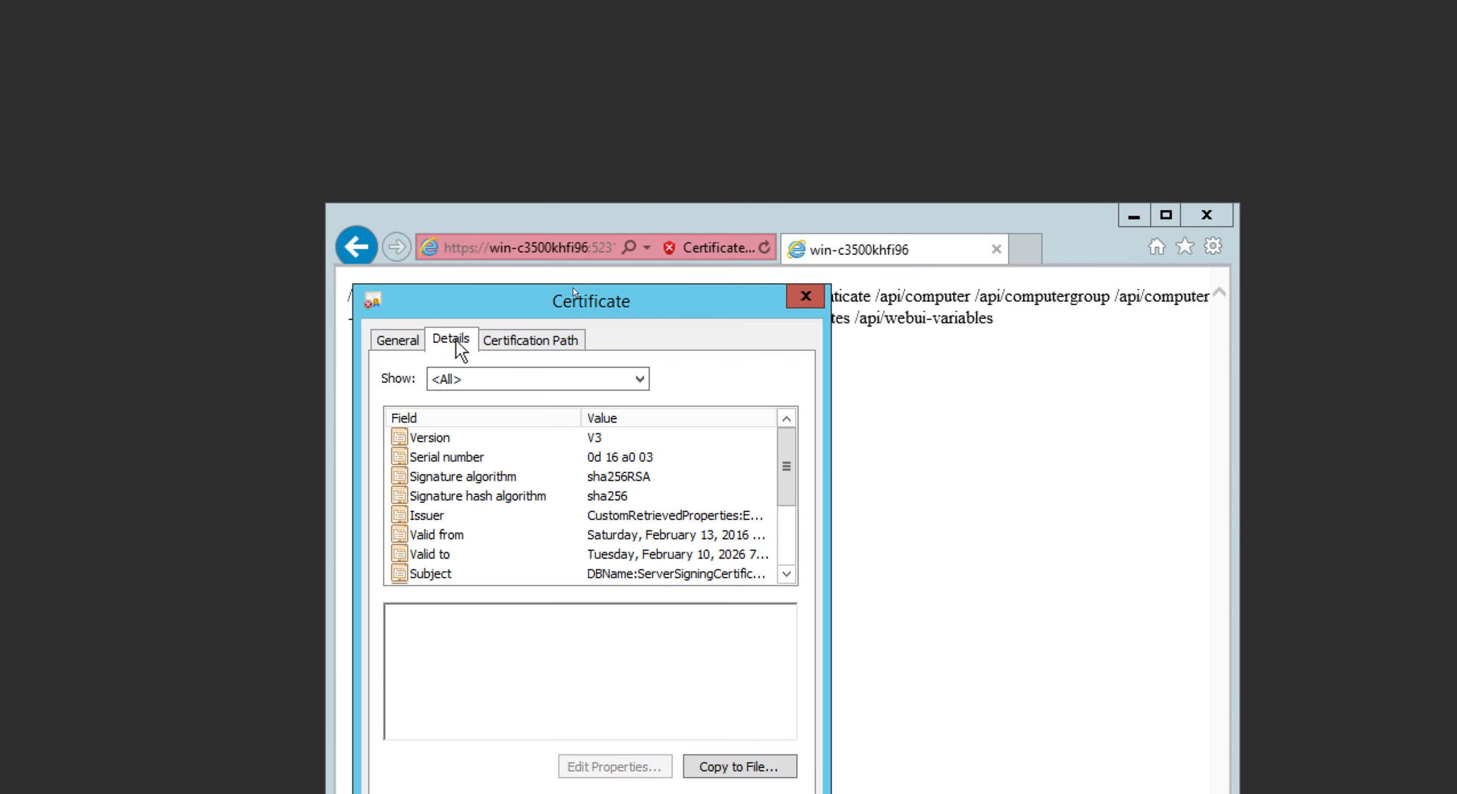
- Start exporting the certificate to a file in DER encoded binary X.509 (.CER) format
click(732, 768)
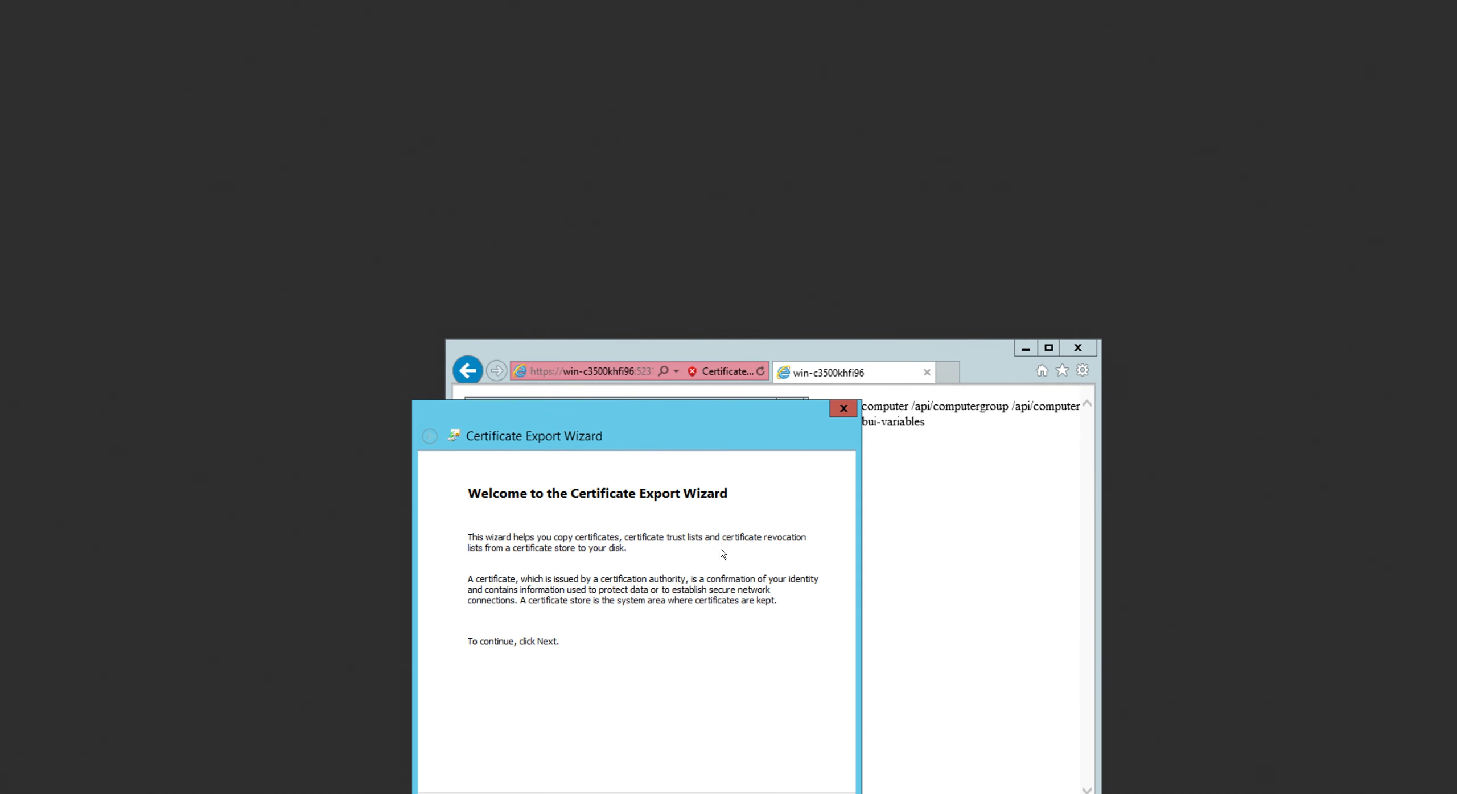
key(Return)
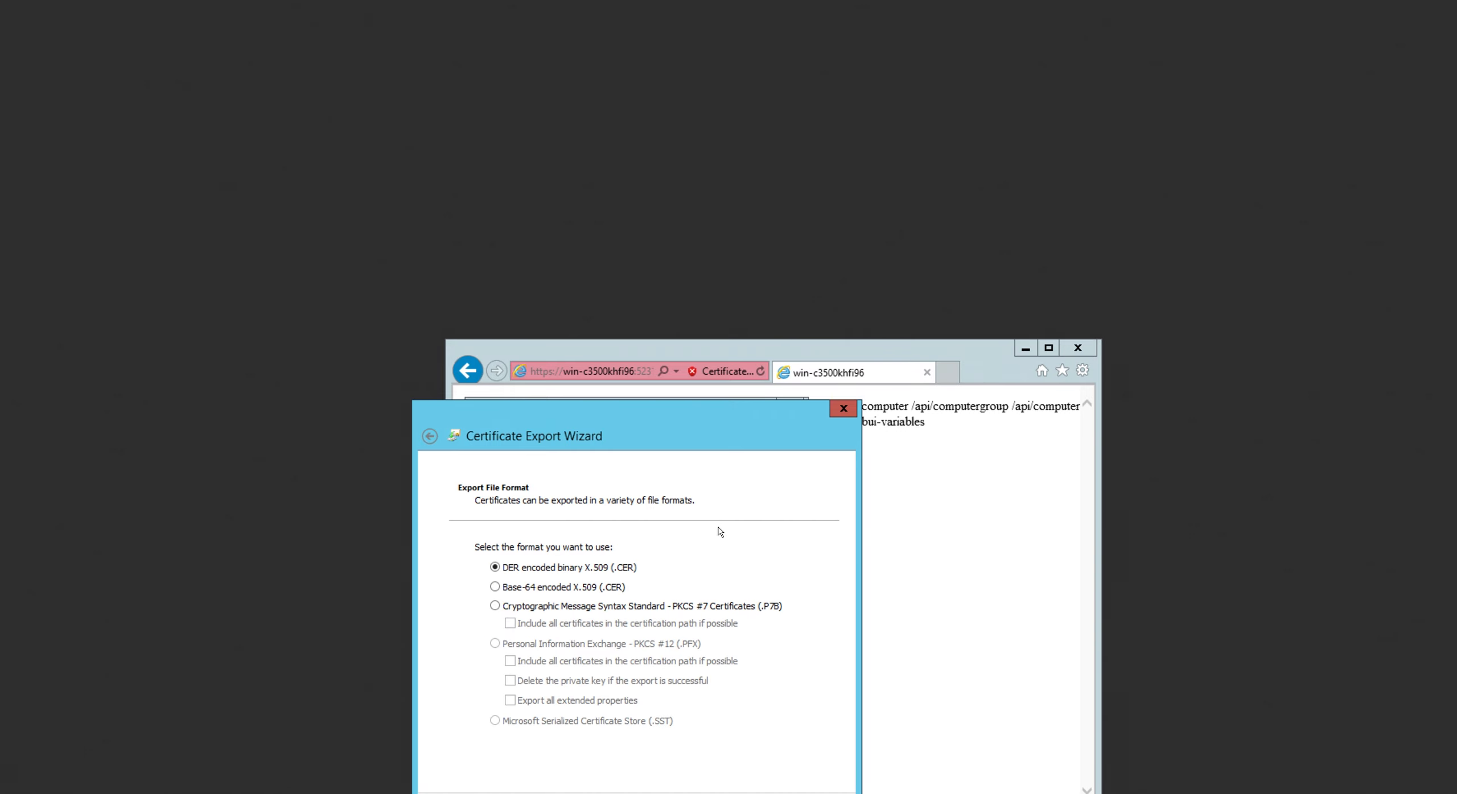
key(Return)
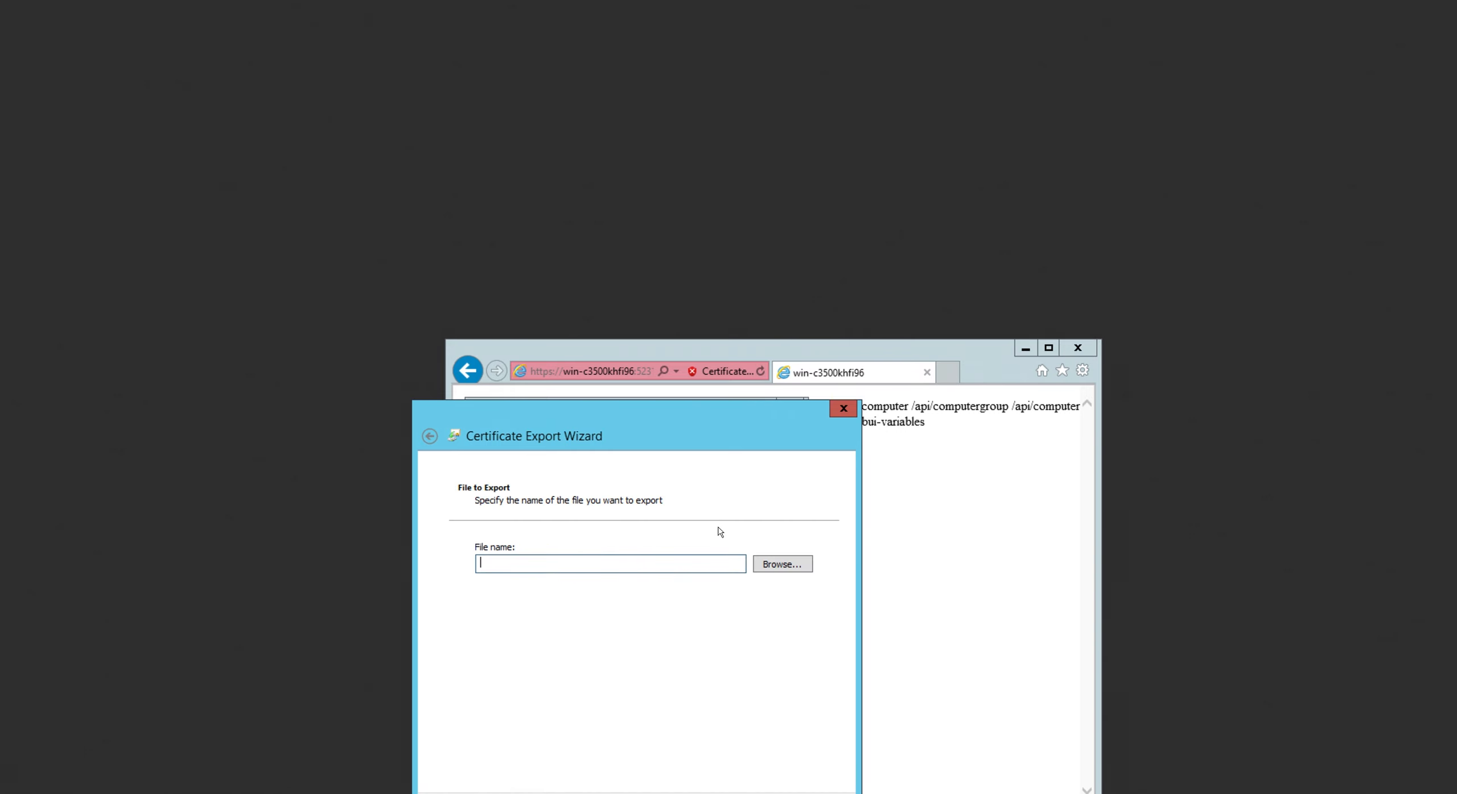
- Set the export file to iemserver_cert in the Desktop folder
click(789, 566)
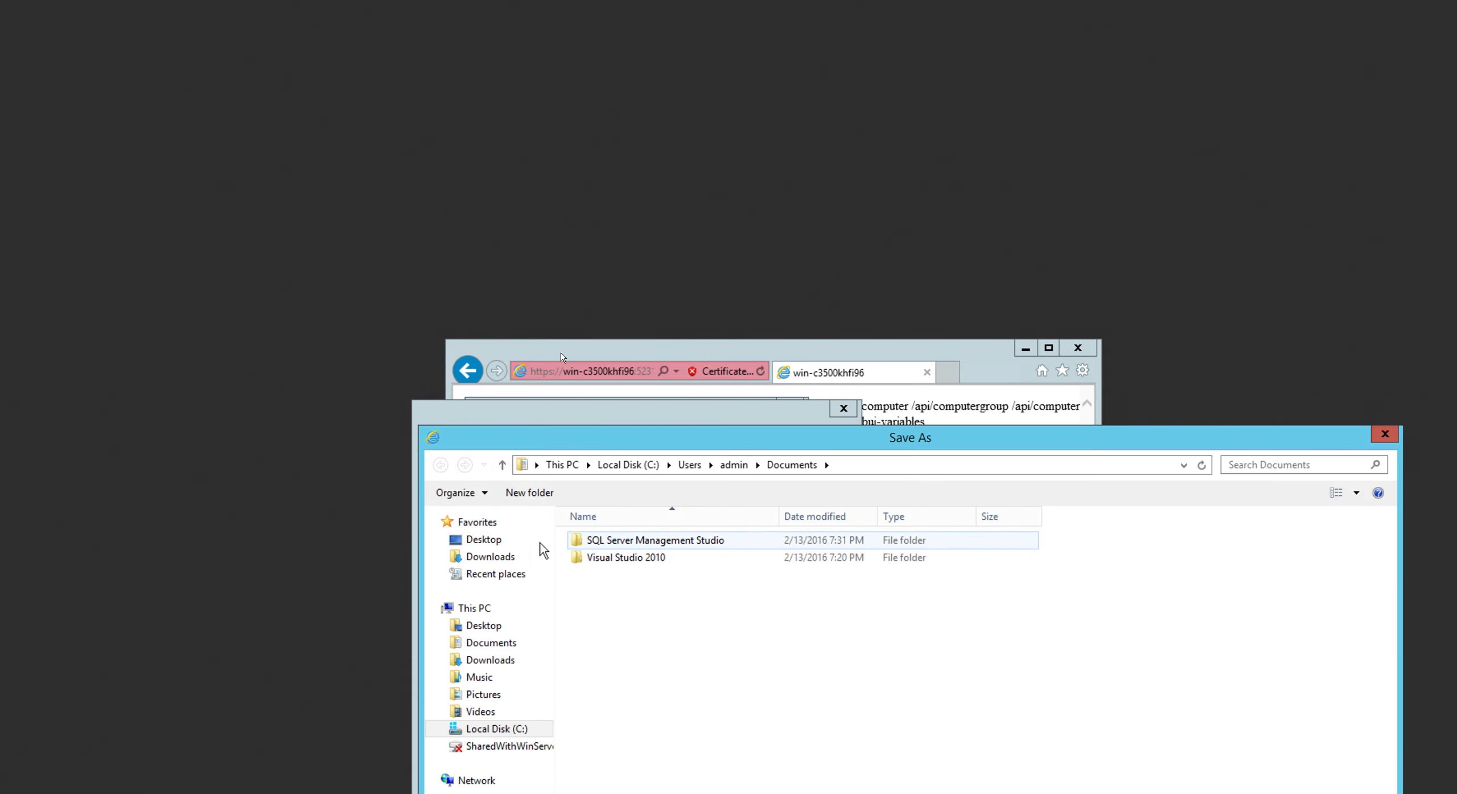
click(489, 541)
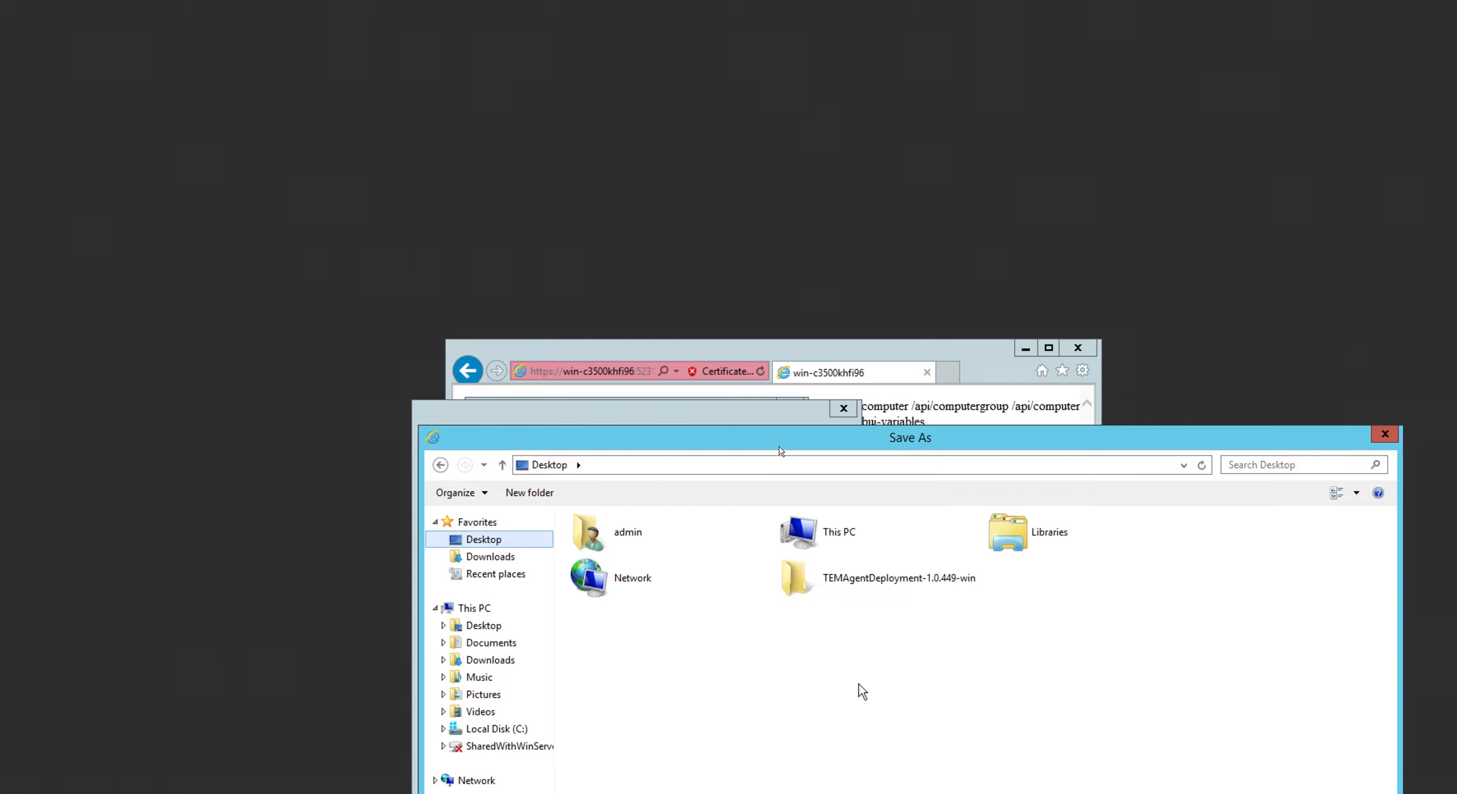
drag(963, 442, 894, 192)
click(1202, 782)
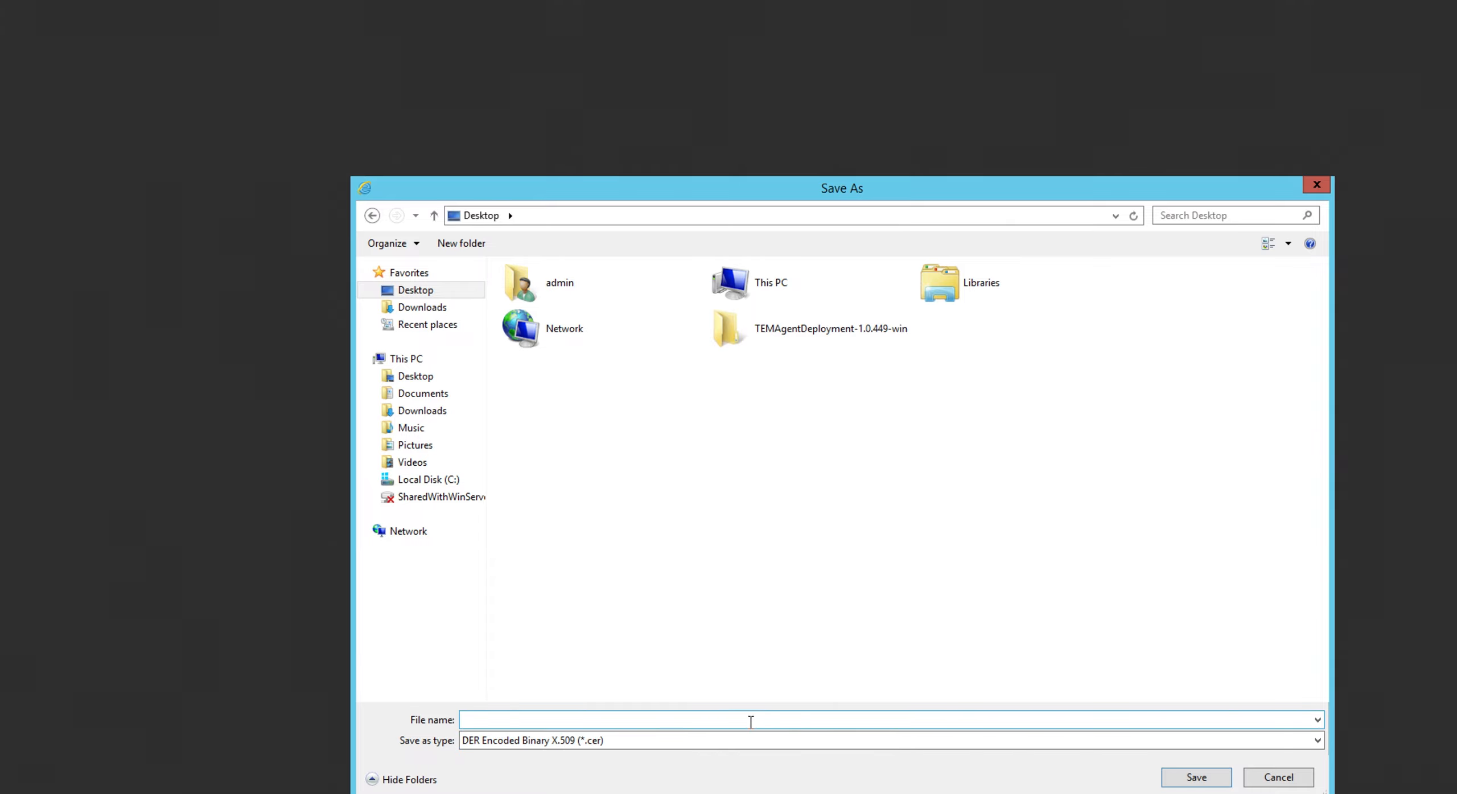
click(701, 716)
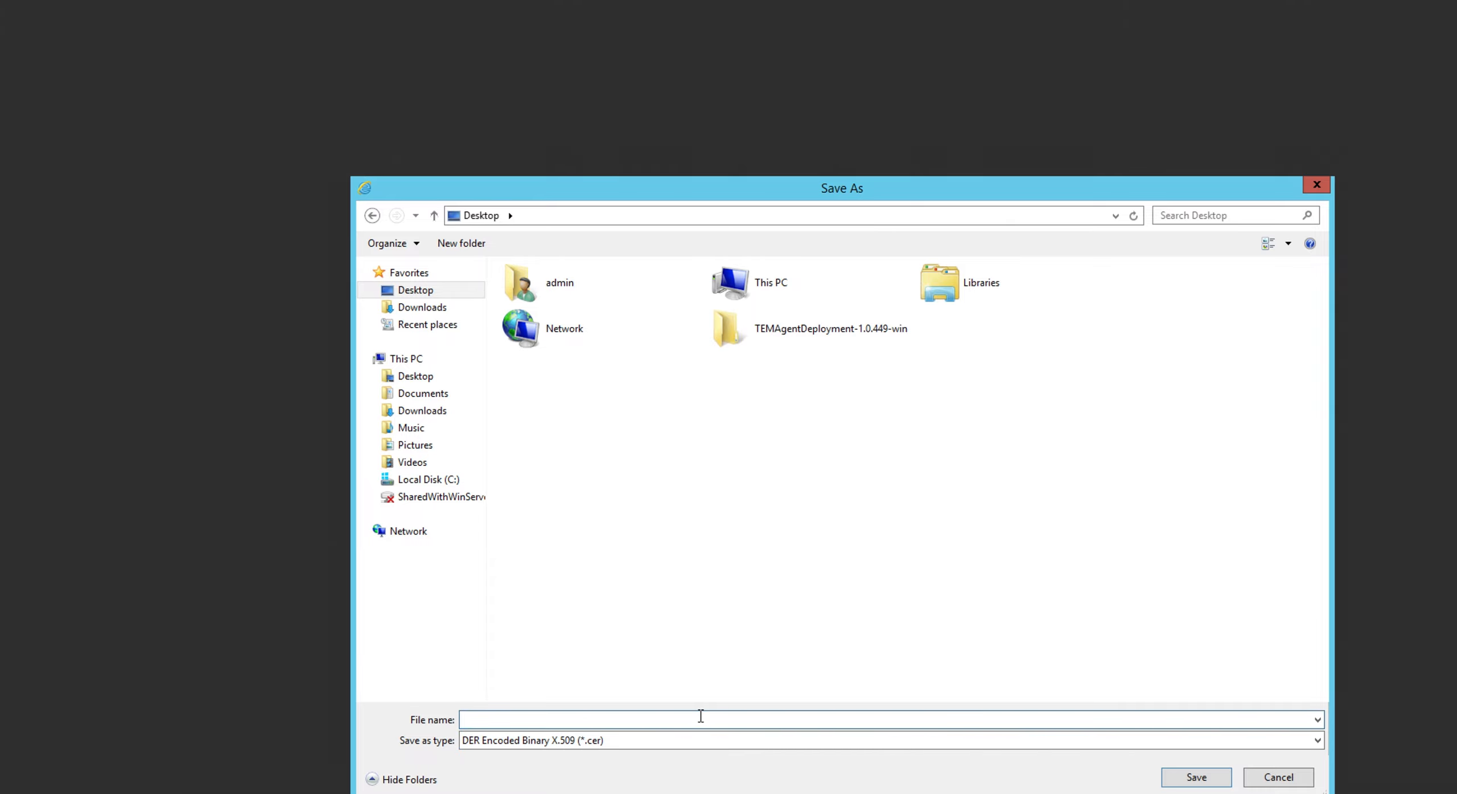
text(iemserver_cert)
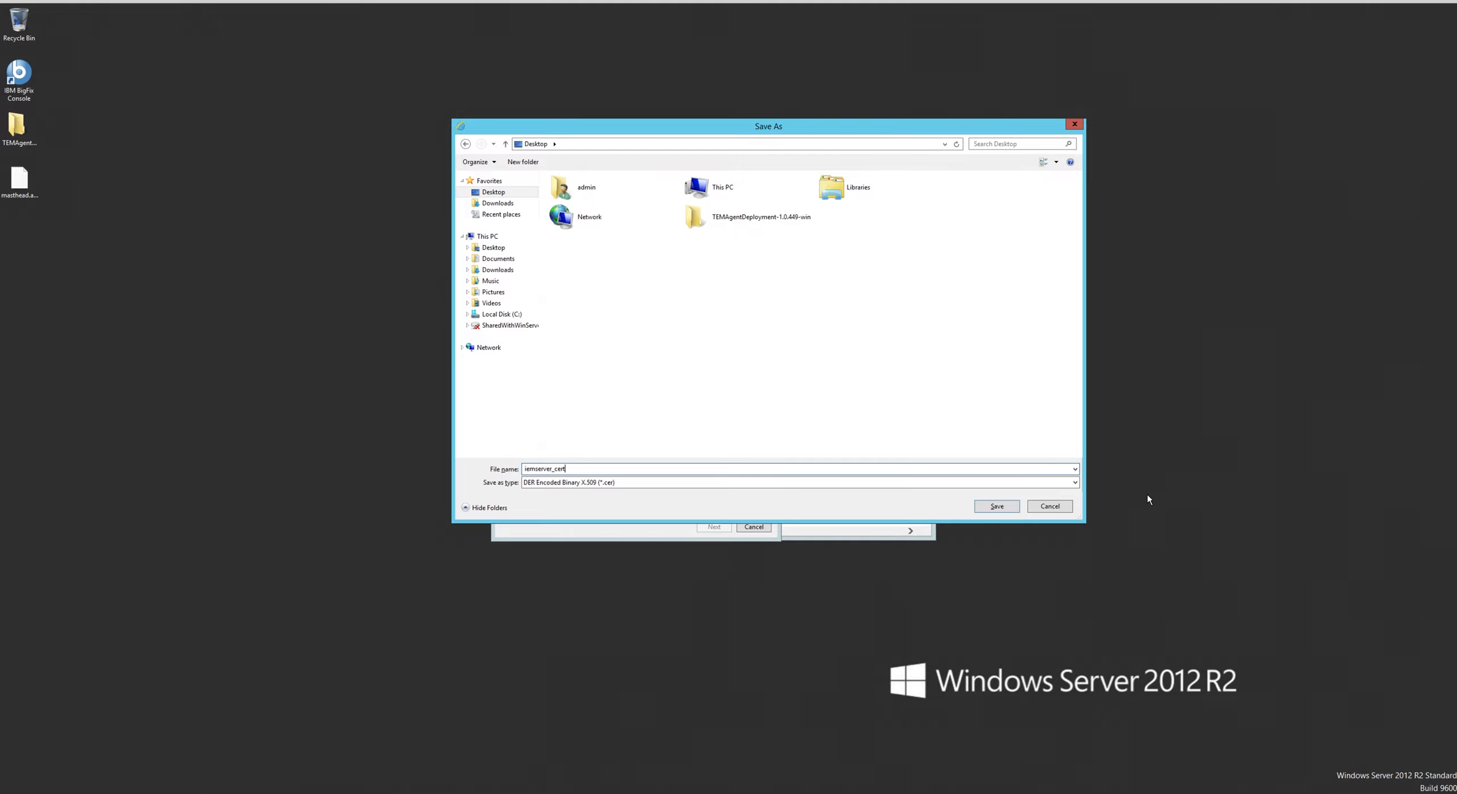
click(997, 506)
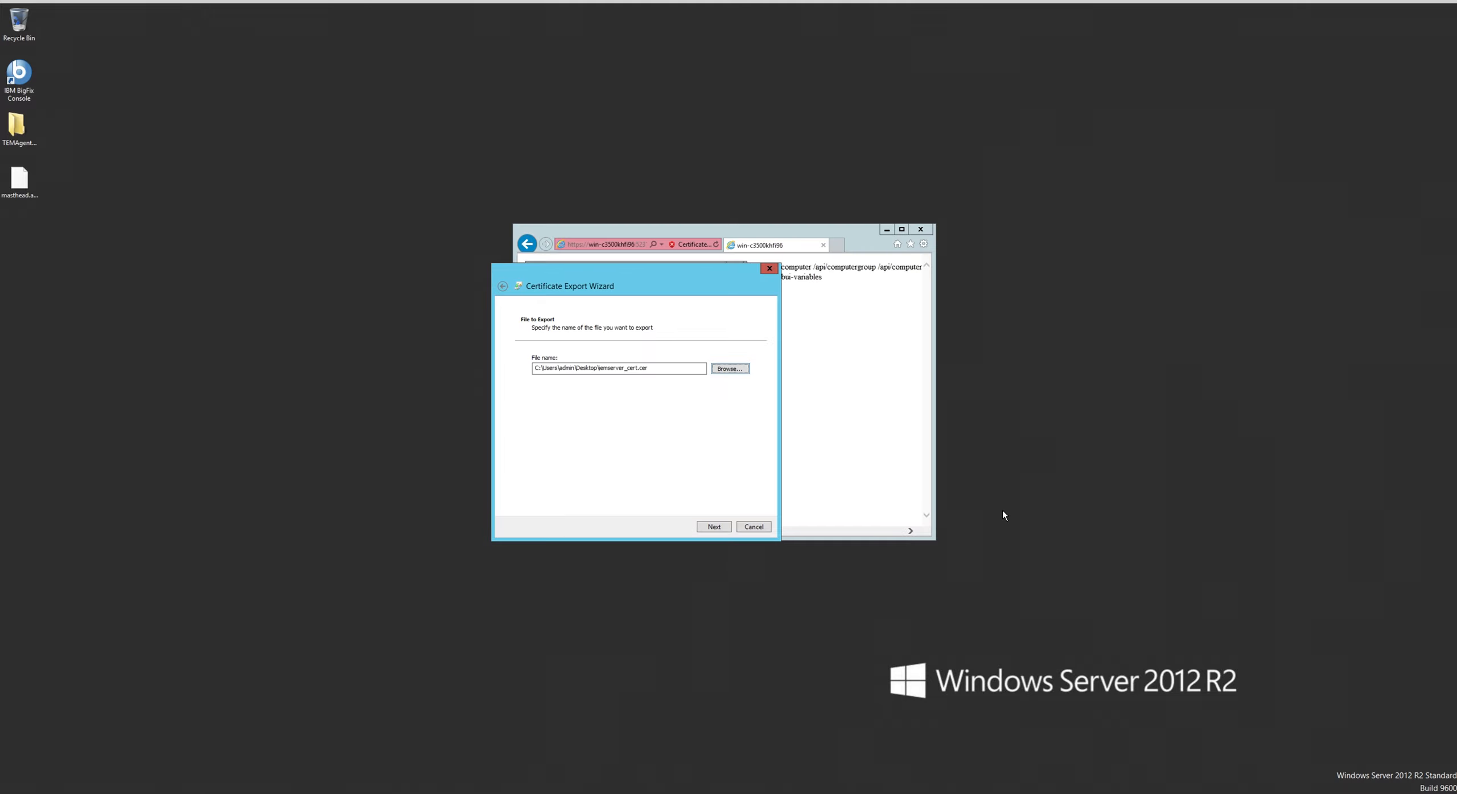
- Complete the certificate export and close the certificate and browser windows
click(715, 528)
click(720, 531)
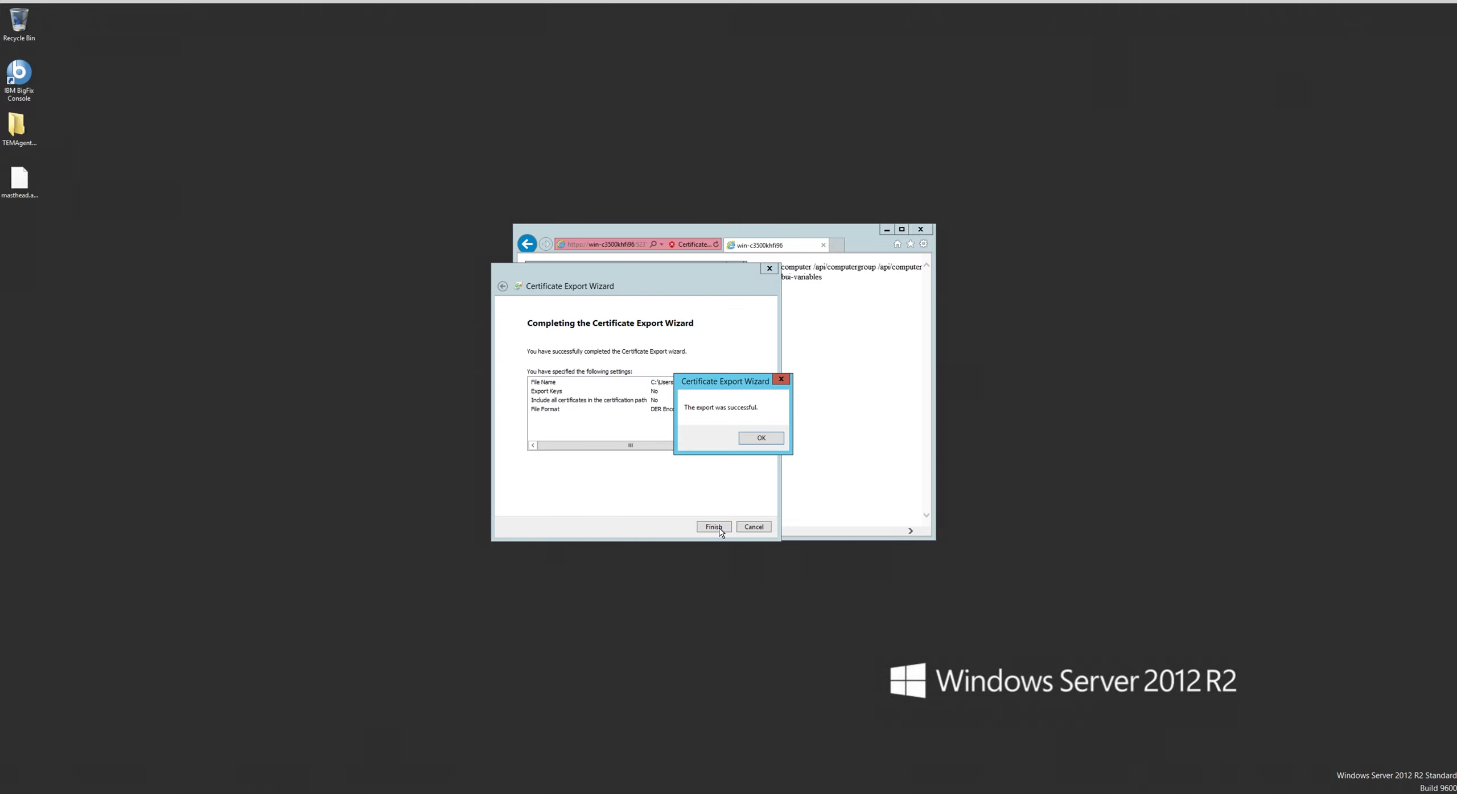
click(761, 438)
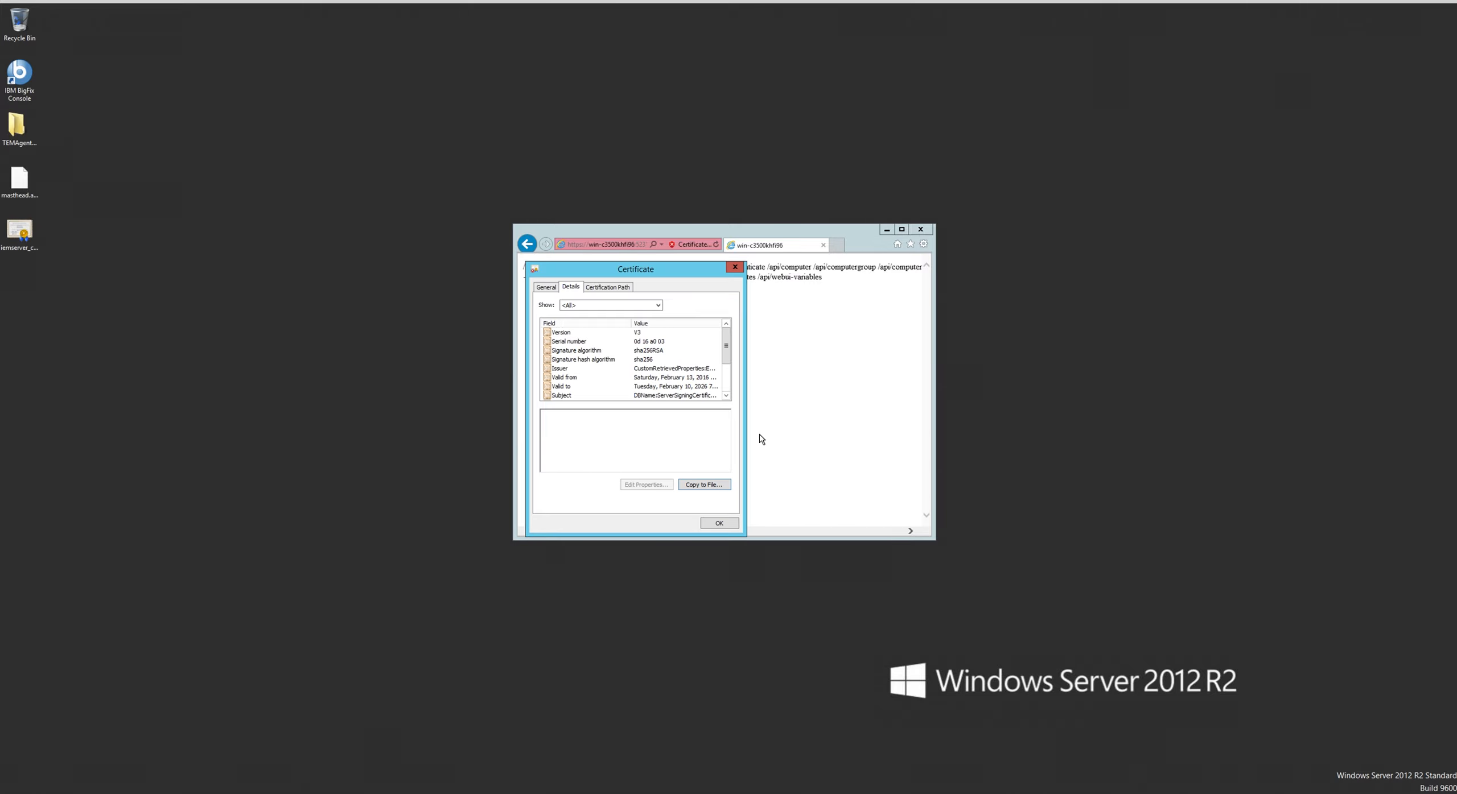
click(733, 268)
click(916, 233)
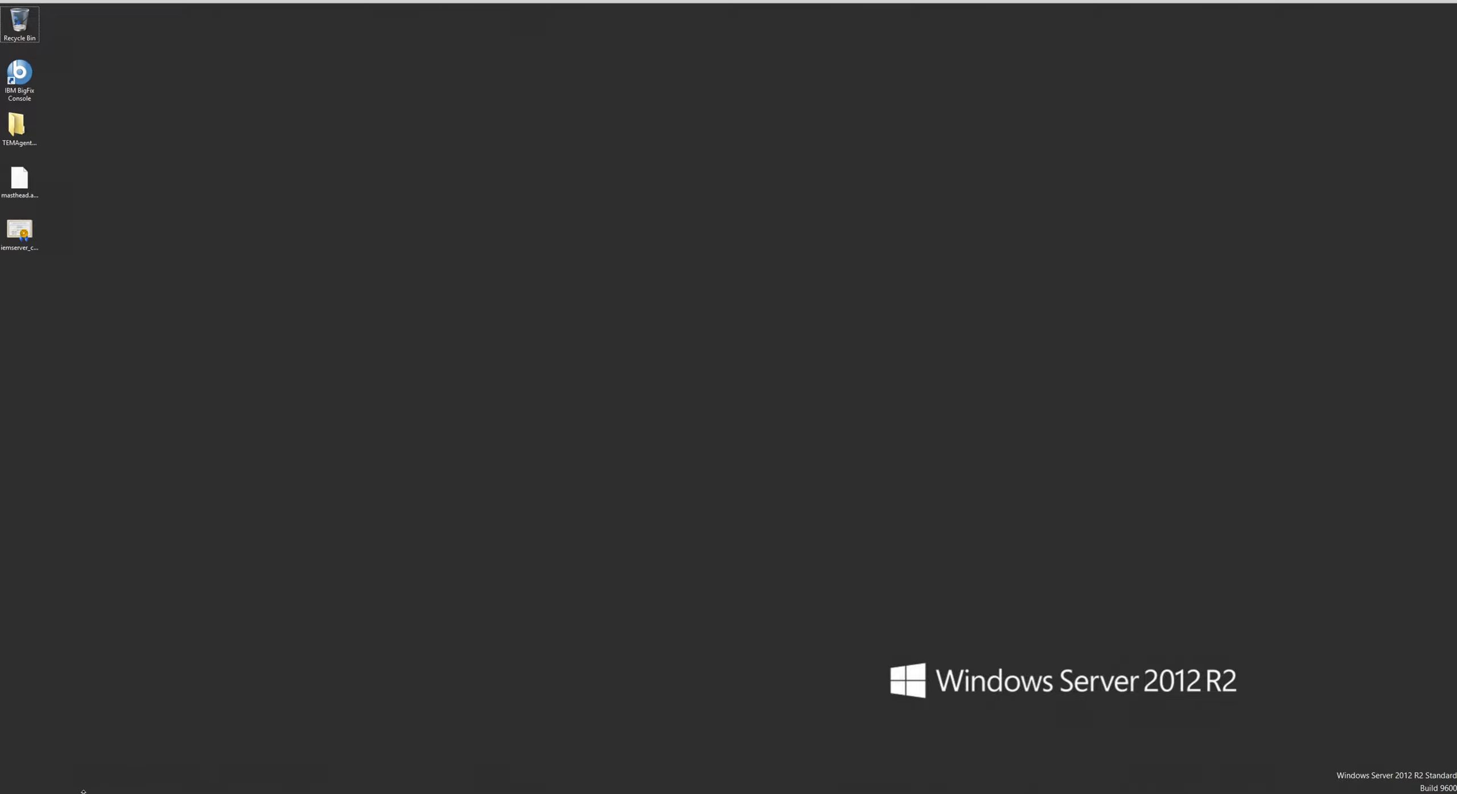
- Launch Windows PowerShell as administrator, allow it to make changes, and move its window to the middle of the desktop
right_click(76, 793)
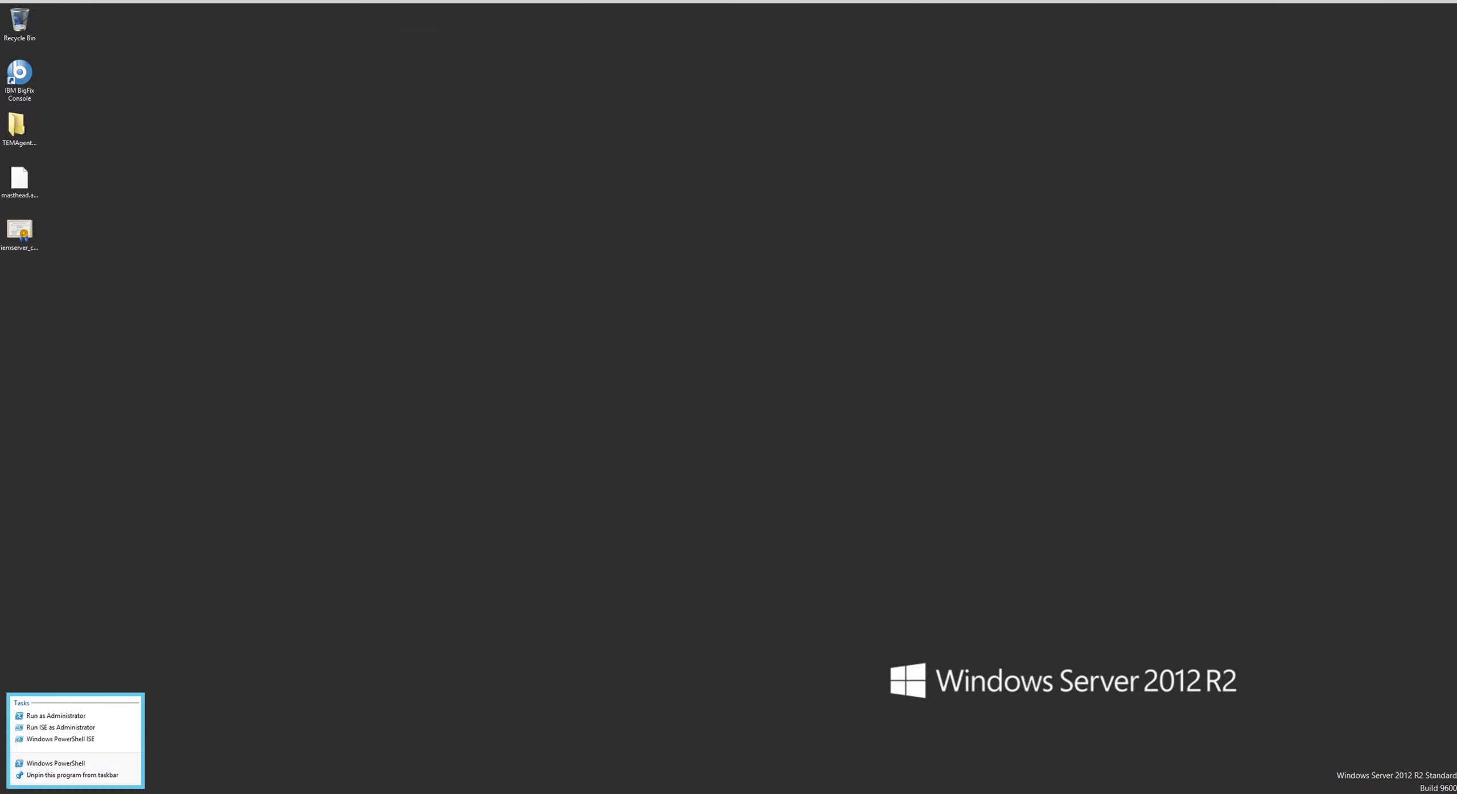
click(85, 718)
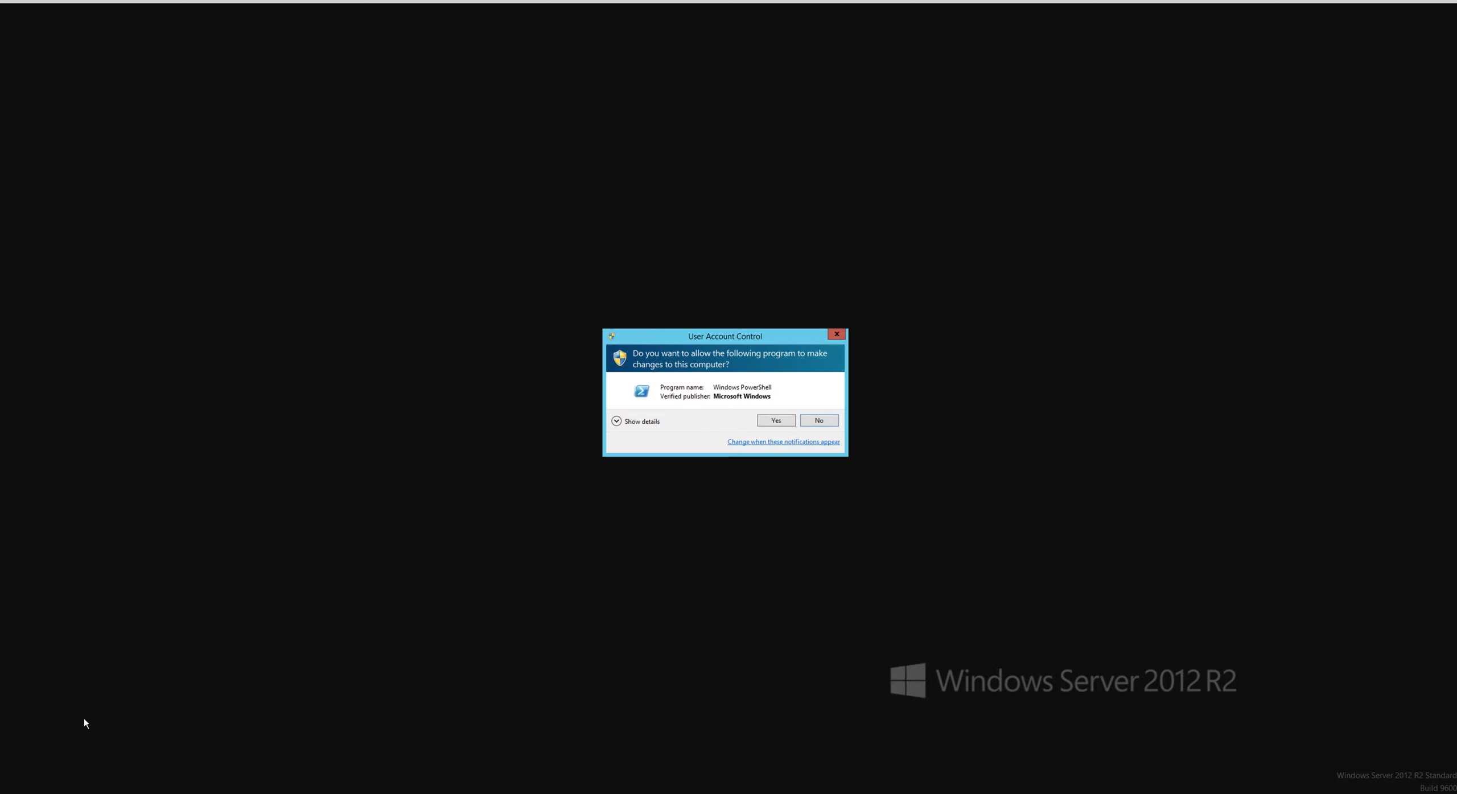
click(776, 421)
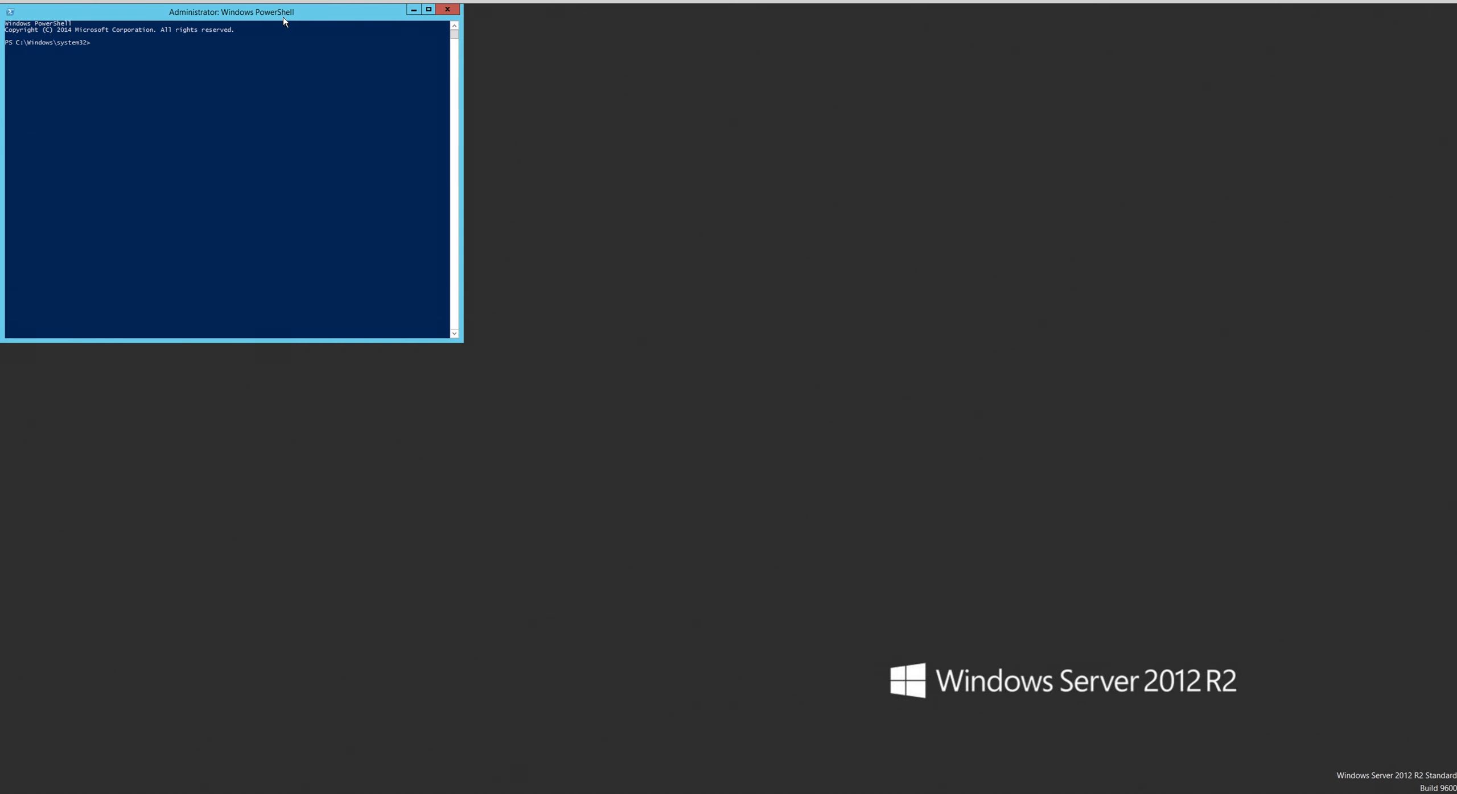
drag(285, 18, 845, 293)
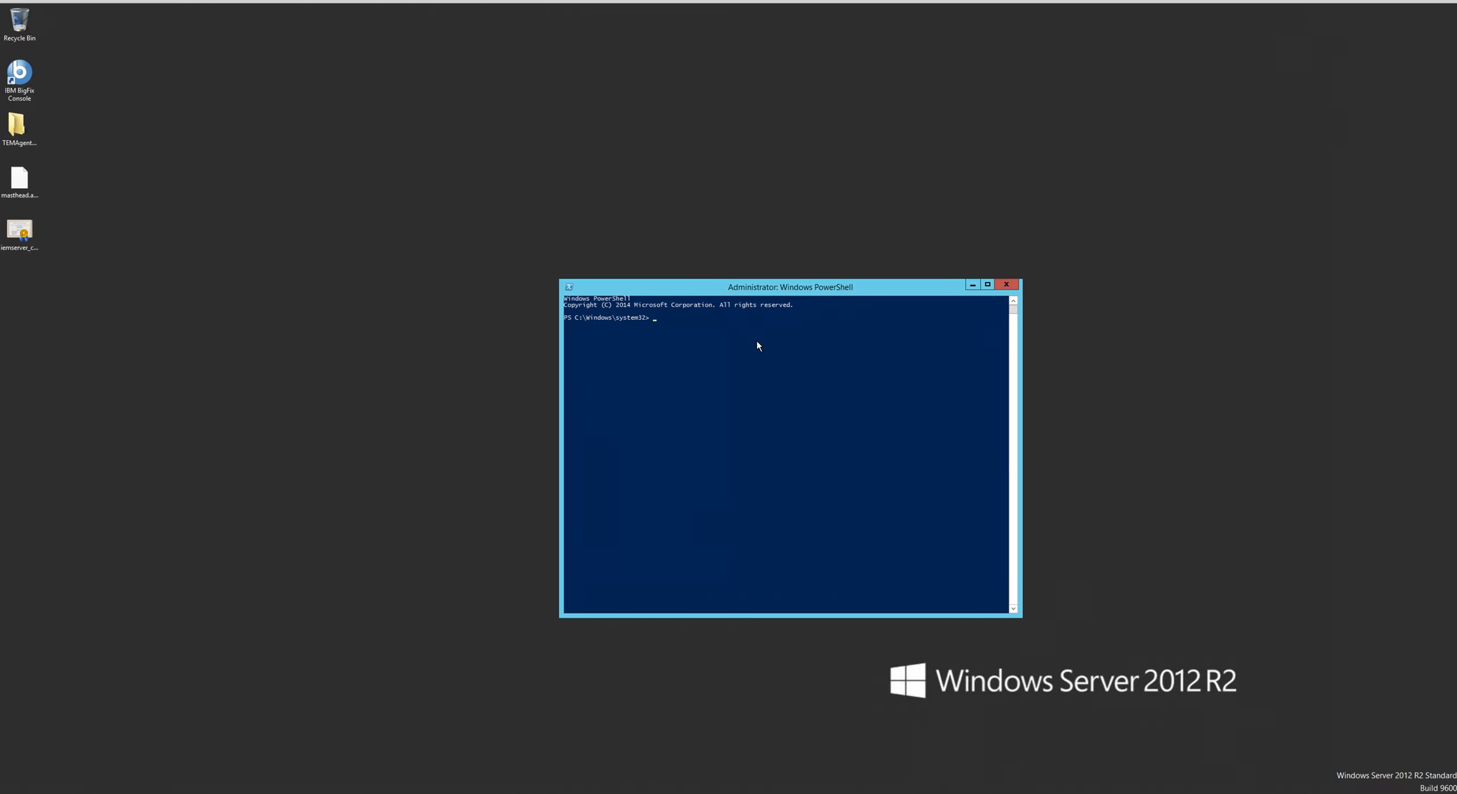
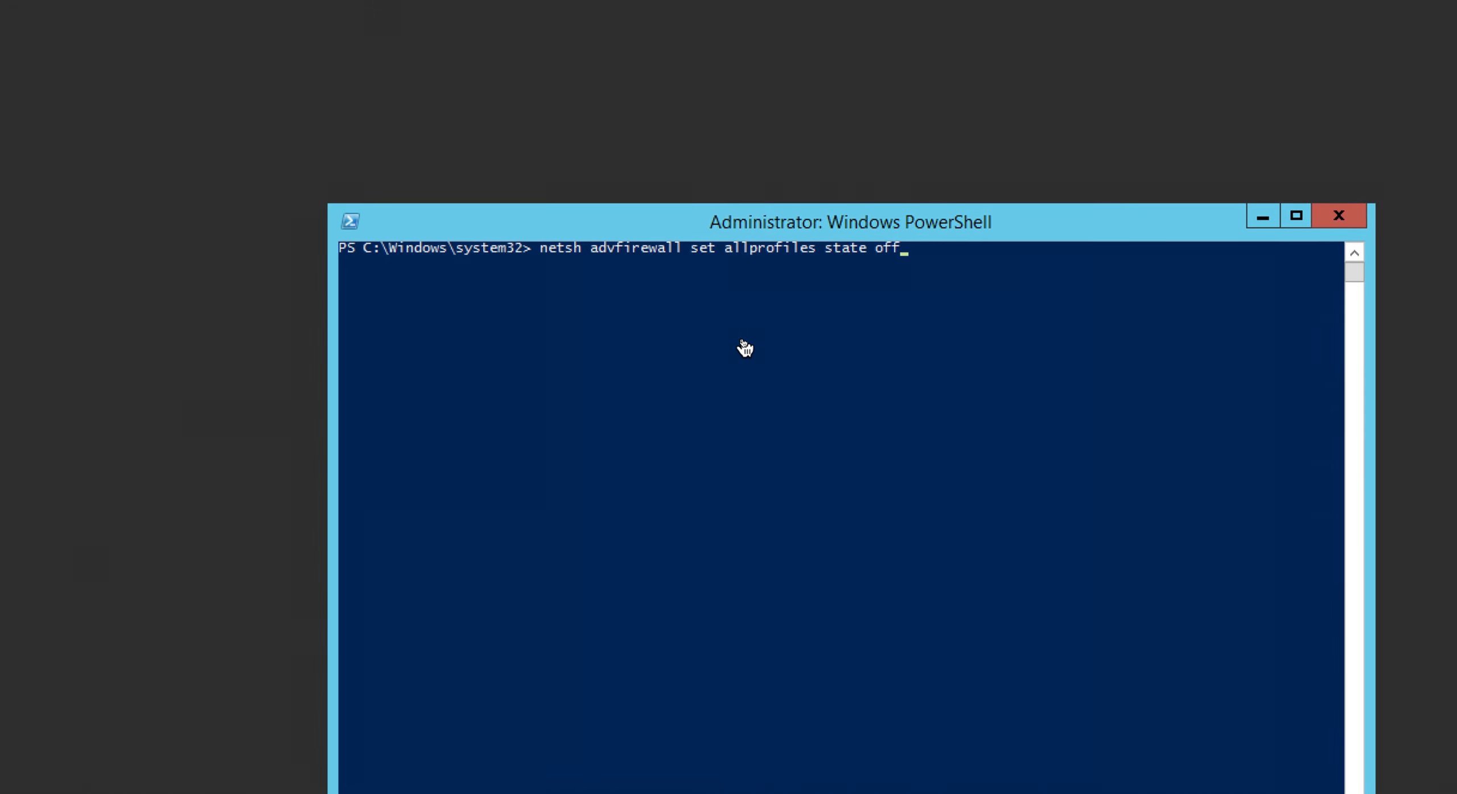
- Turn off Windows Firewall for all profiles by running netsh advfirewall set allprofiles state off
key(Return)
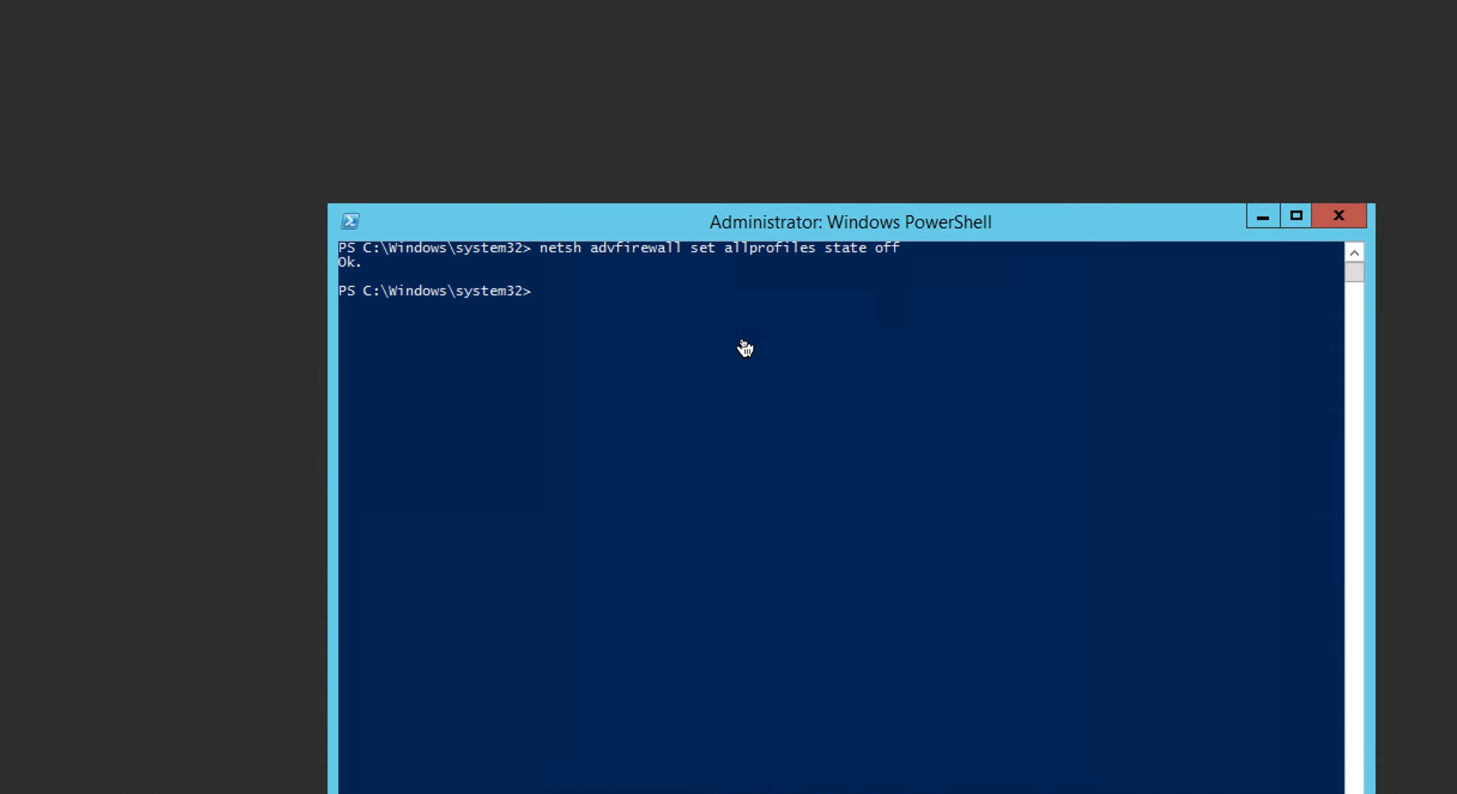
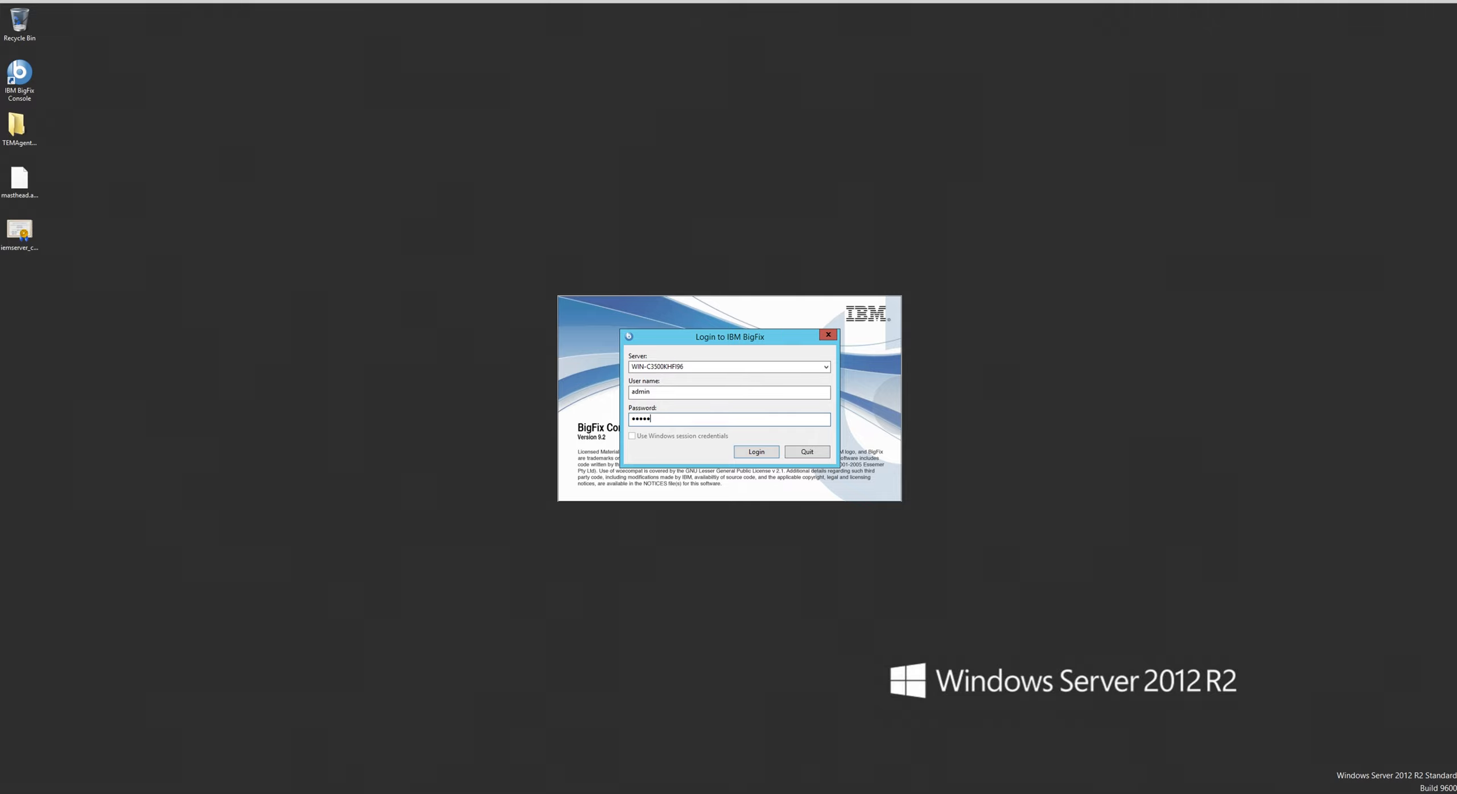
- Log in to the BigFix console and open the License Overview dashboard under BigFix Management
key(Return)
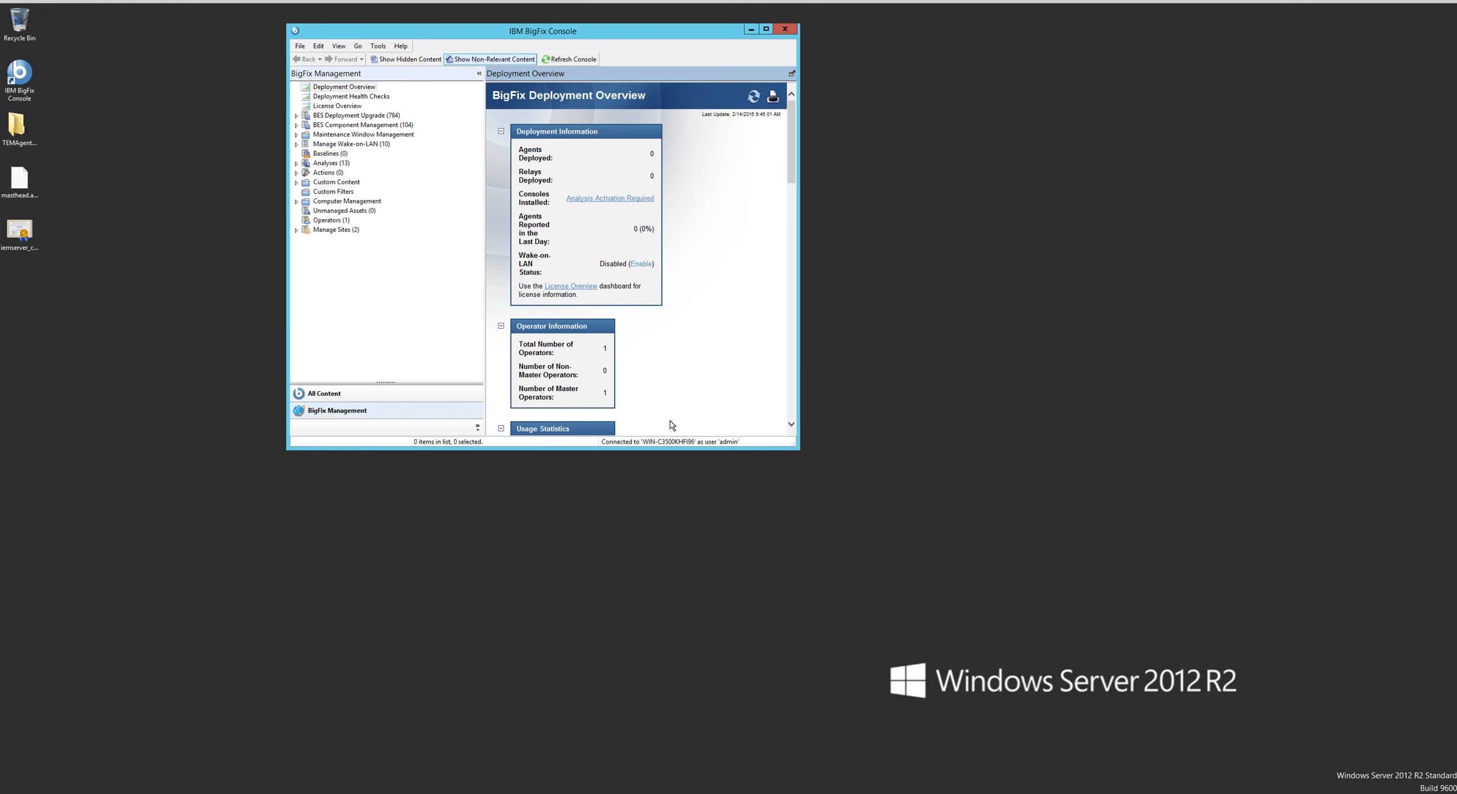
click(358, 52)
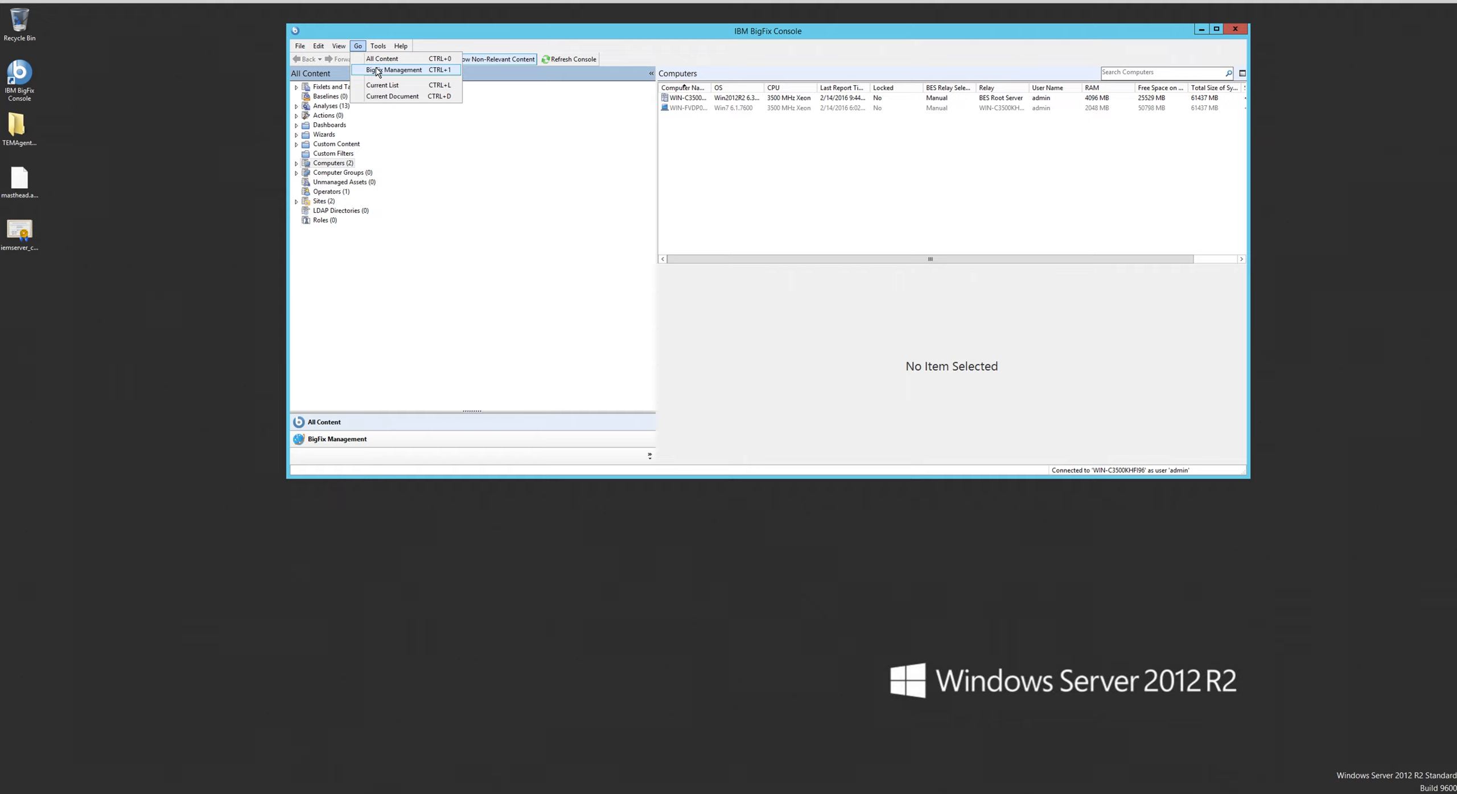
click(377, 69)
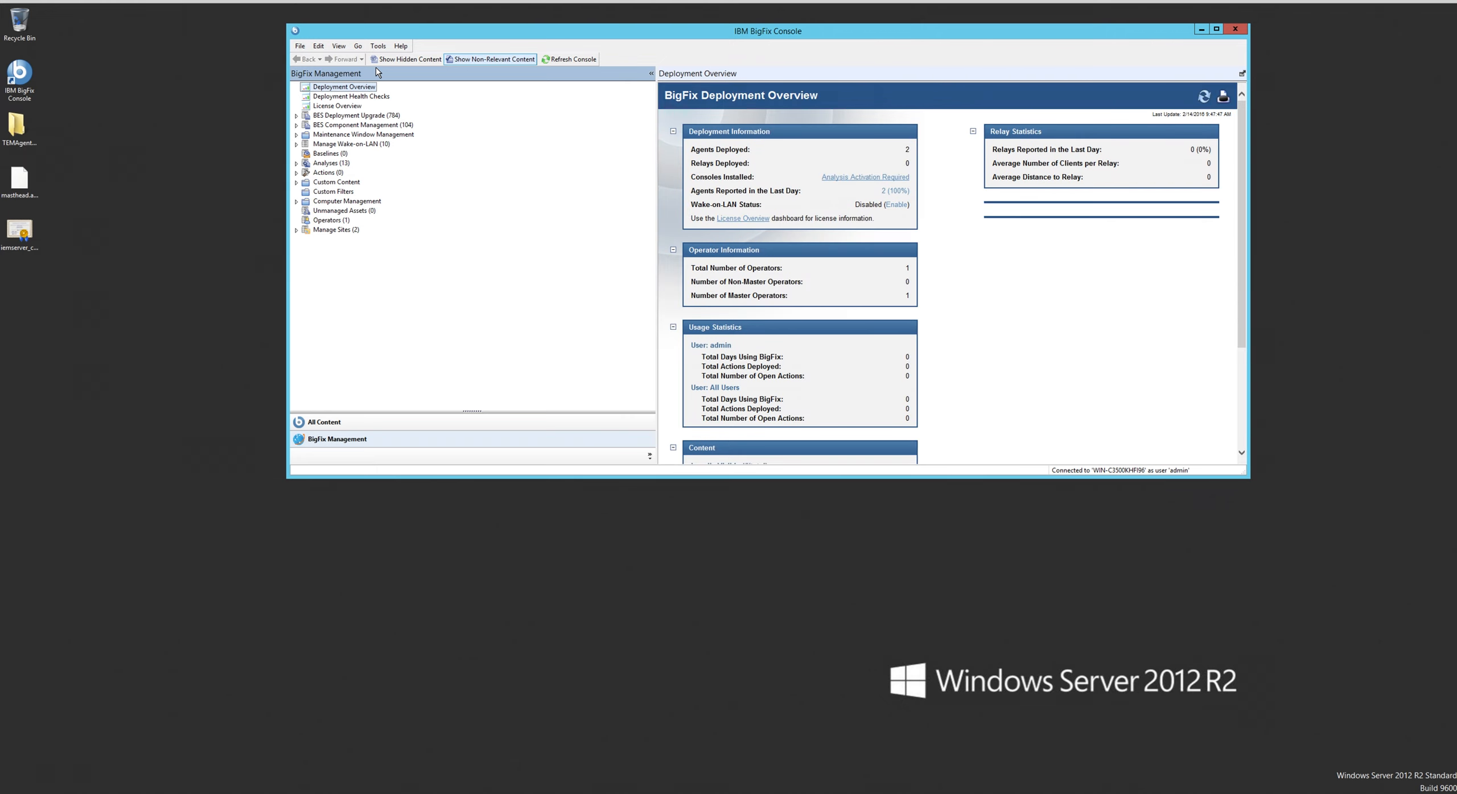
click(349, 109)
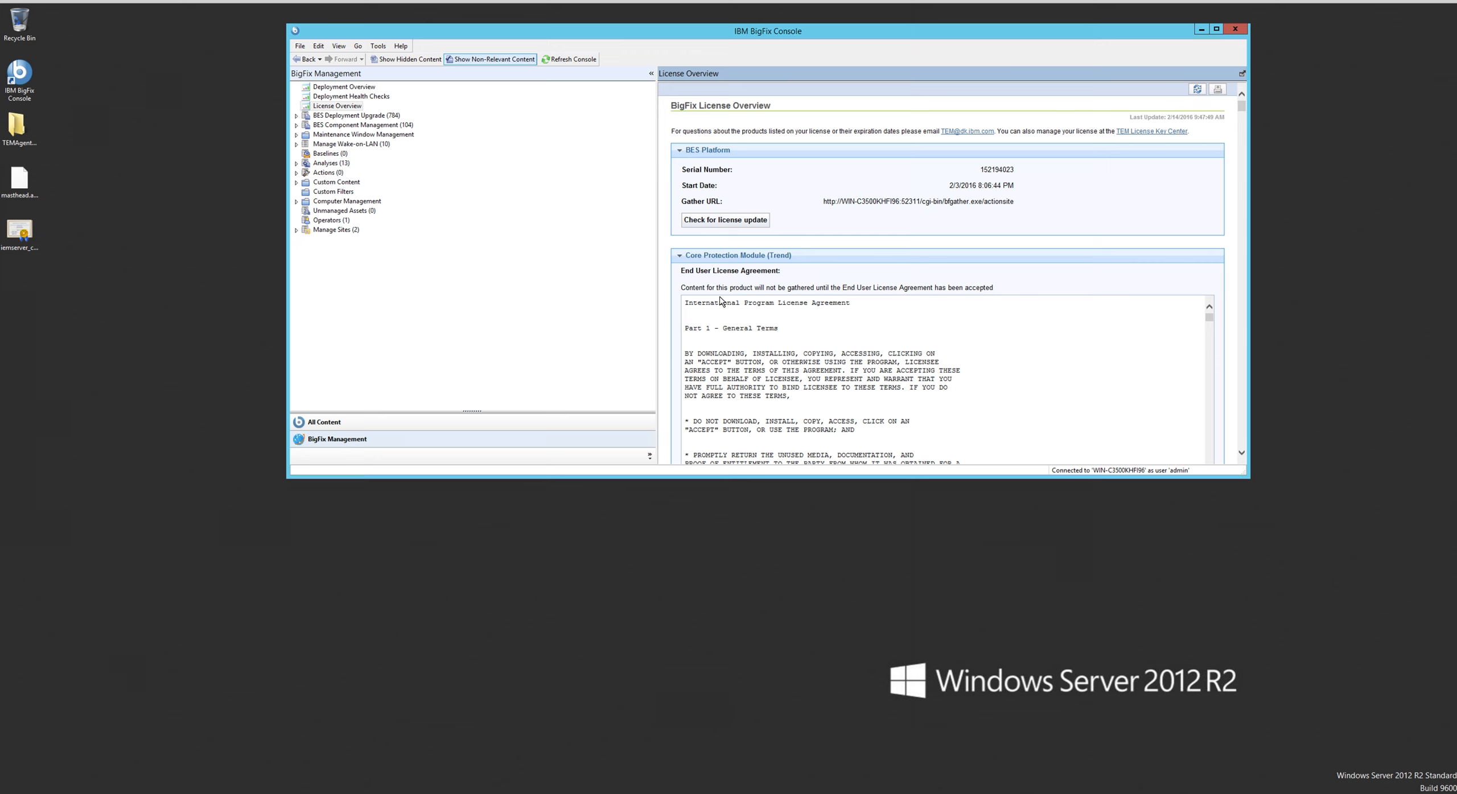
- Collapse the Core Protection Module (Trend) license agreement and accept the Lifecycle Management end user license agreement
click(682, 256)
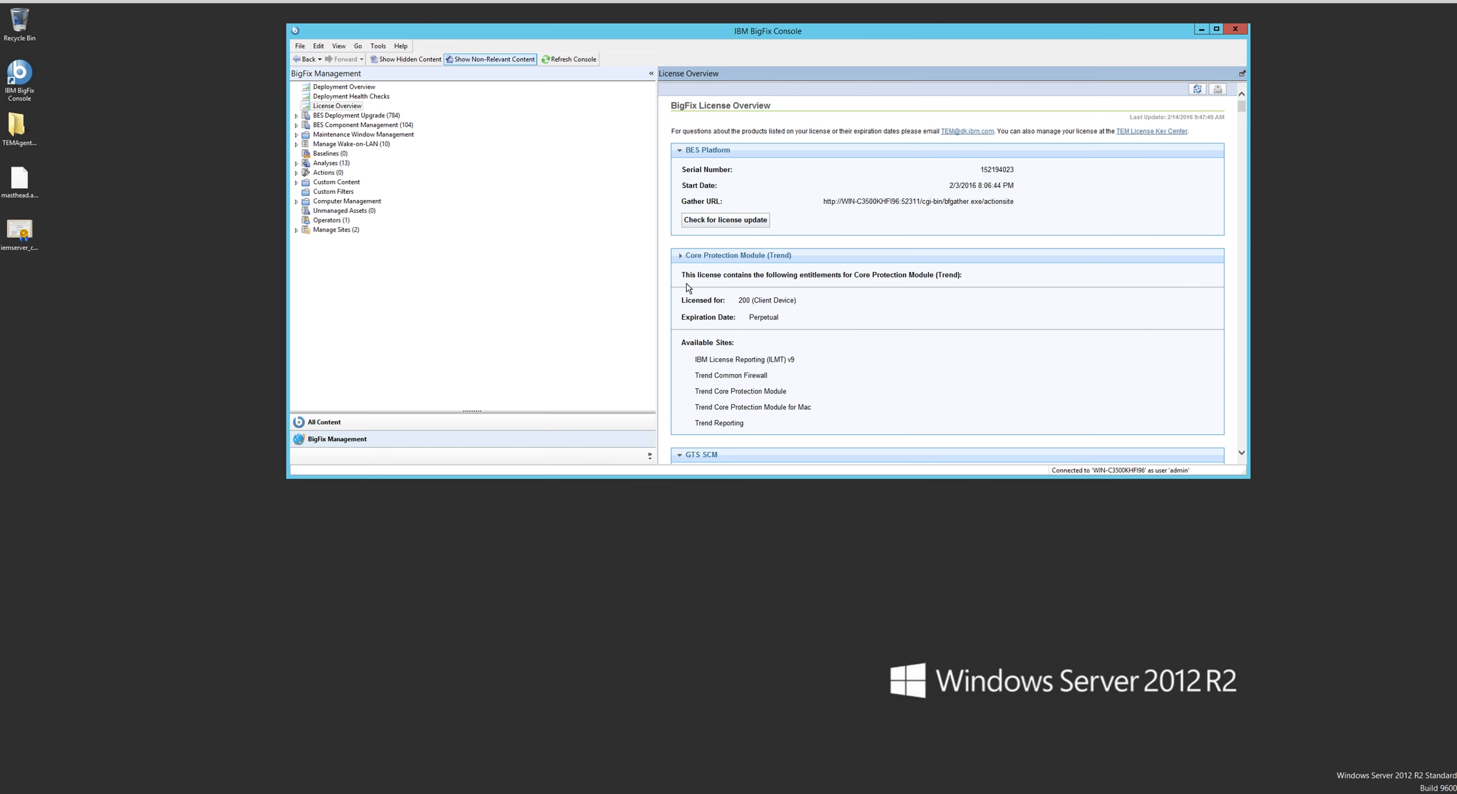
scroll(686, 288, down, 5)
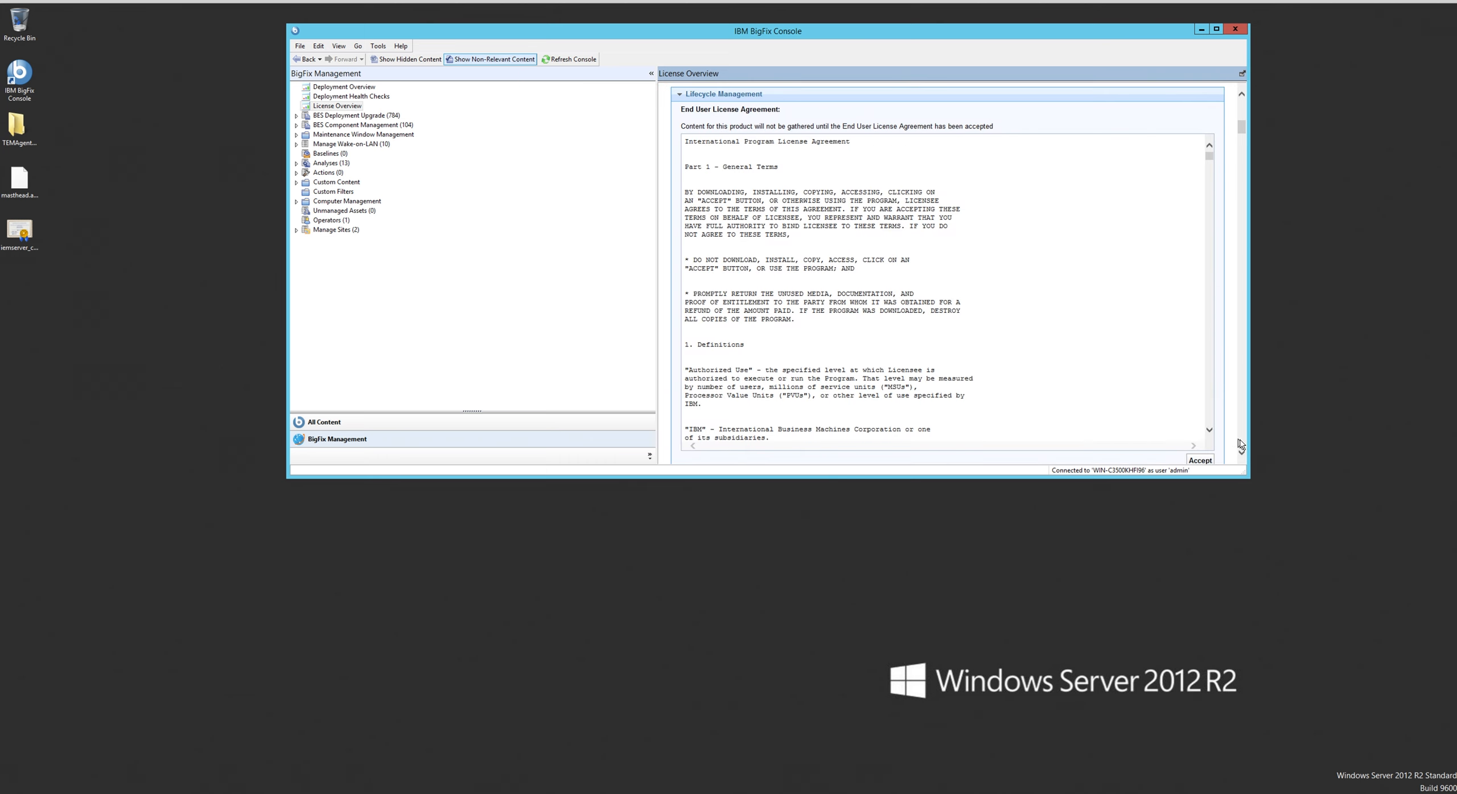
click(1199, 461)
- Enable the Patches for Ubuntu 1404 site among the Lifecycle Management available sites
scroll(1236, 458, down, 5)
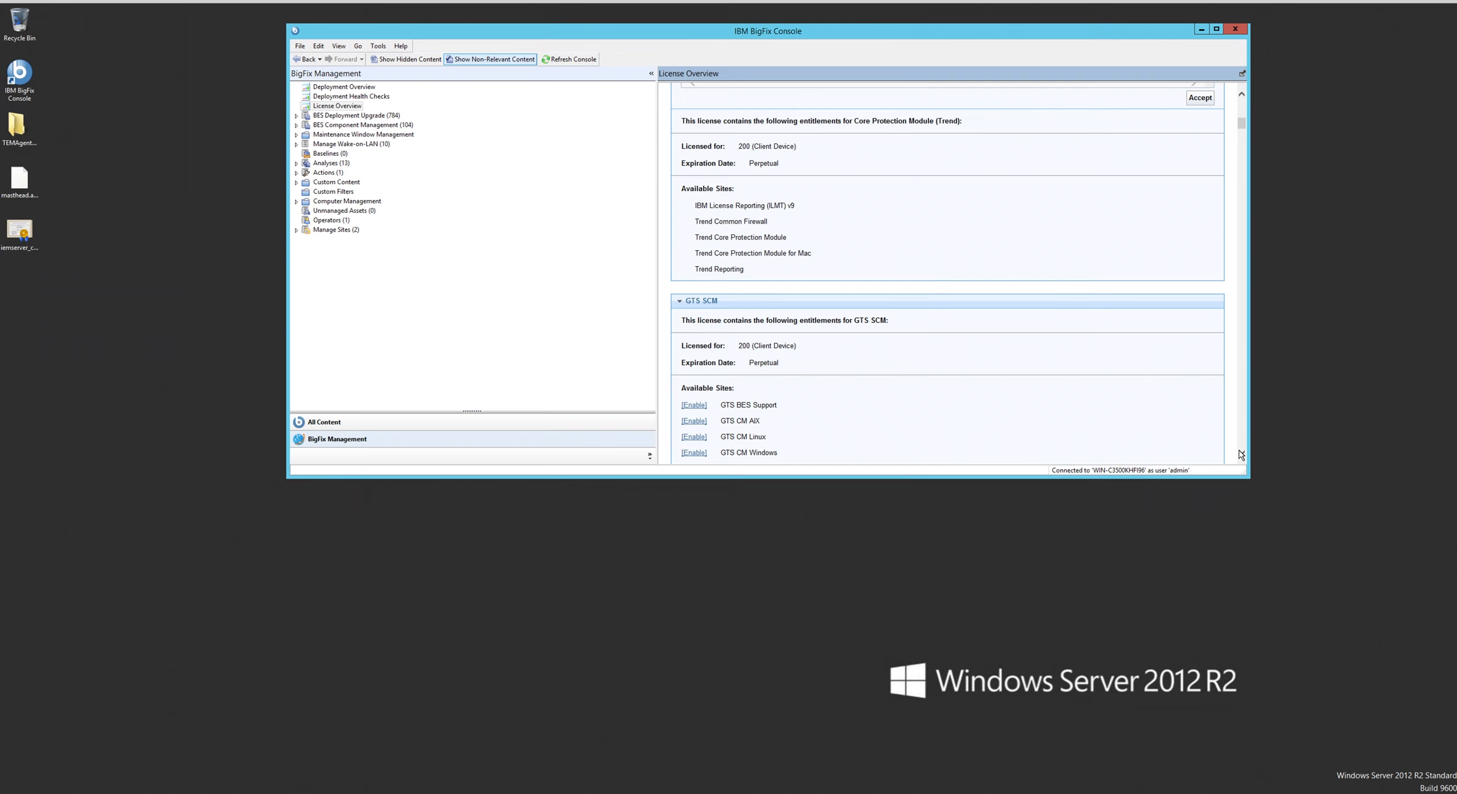
click(1241, 454)
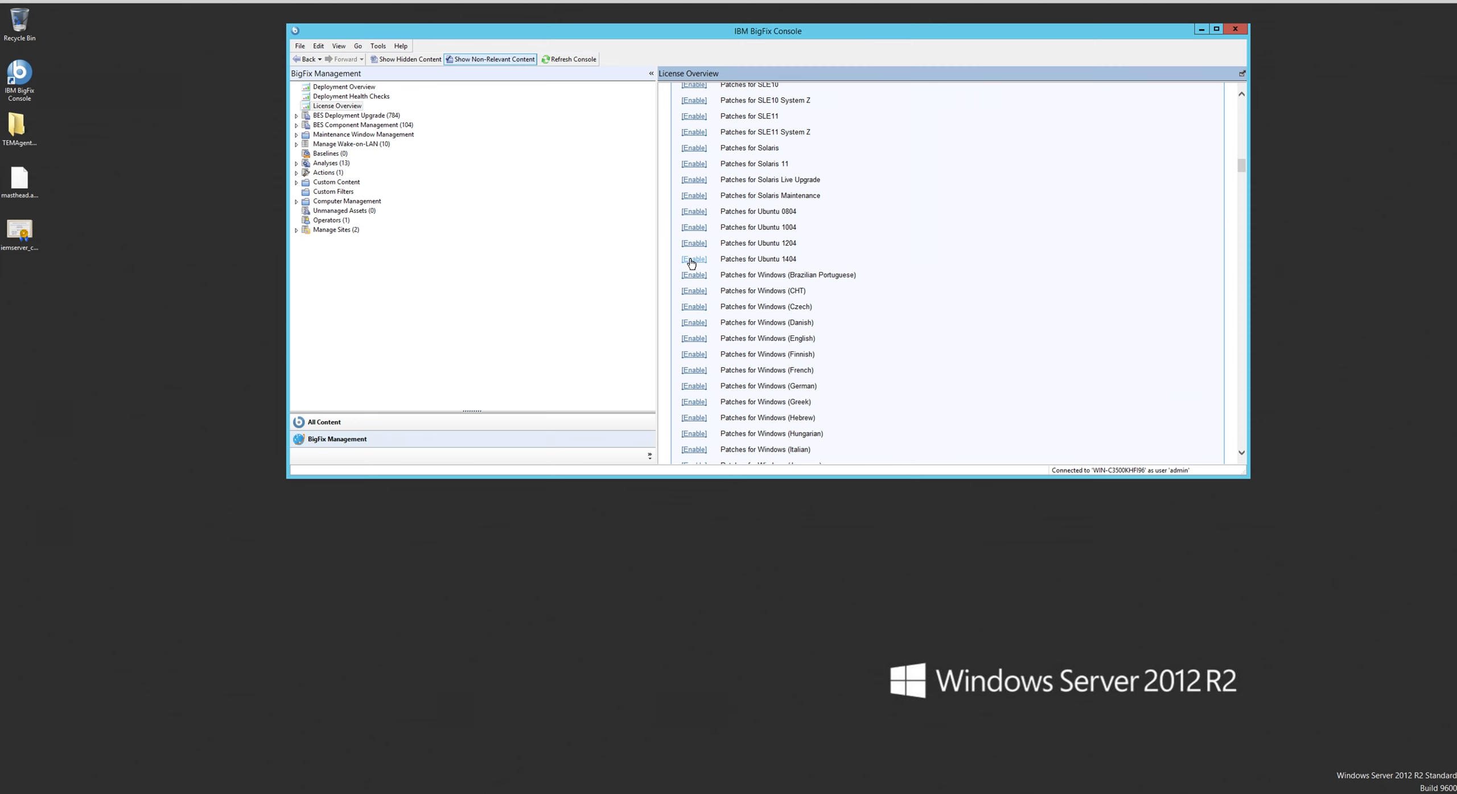
click(691, 260)
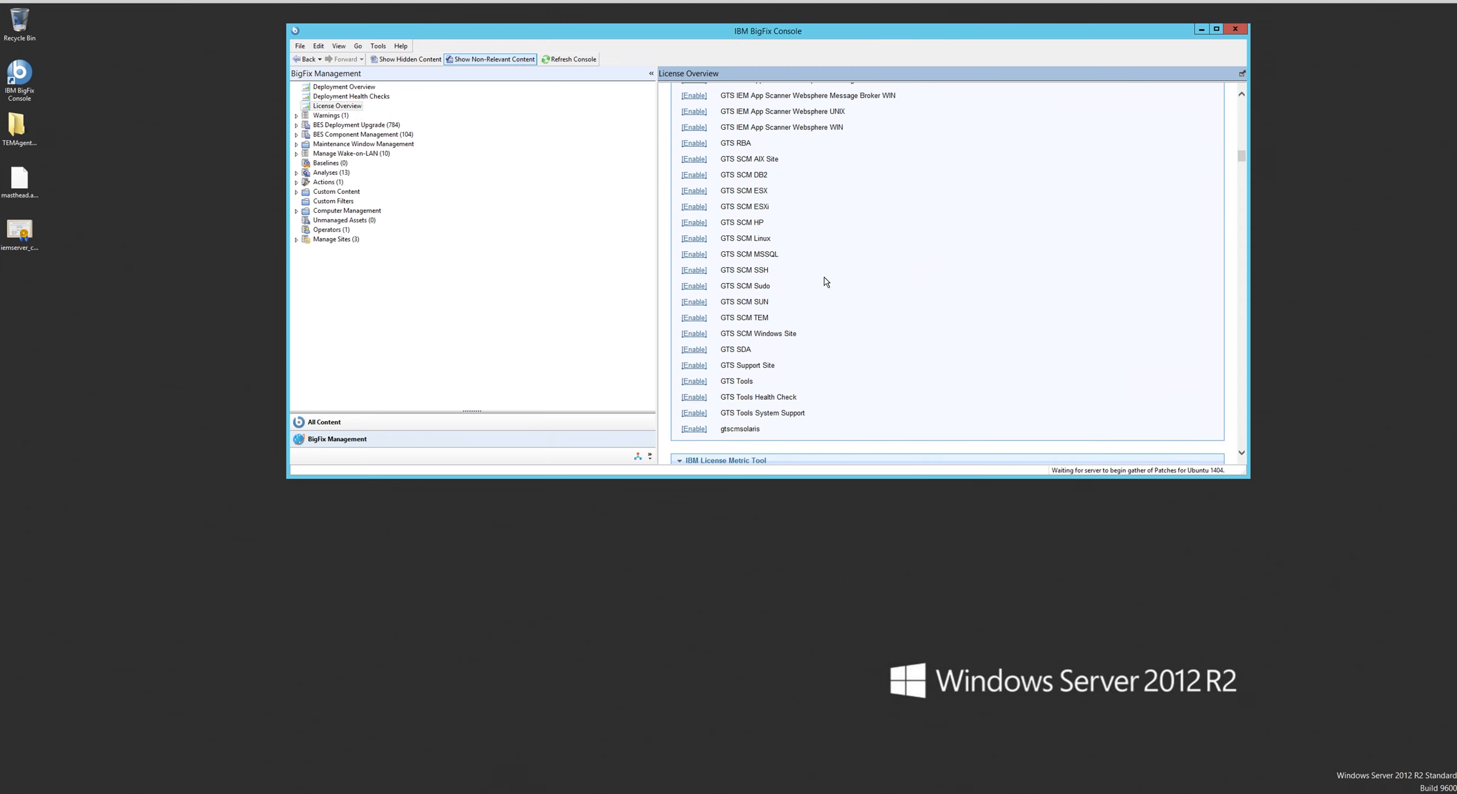
- Enable the Patches for Windows (English) site among the Lifecycle Management available sites
scroll(825, 282, down, 6)
scroll(825, 282, down, 5)
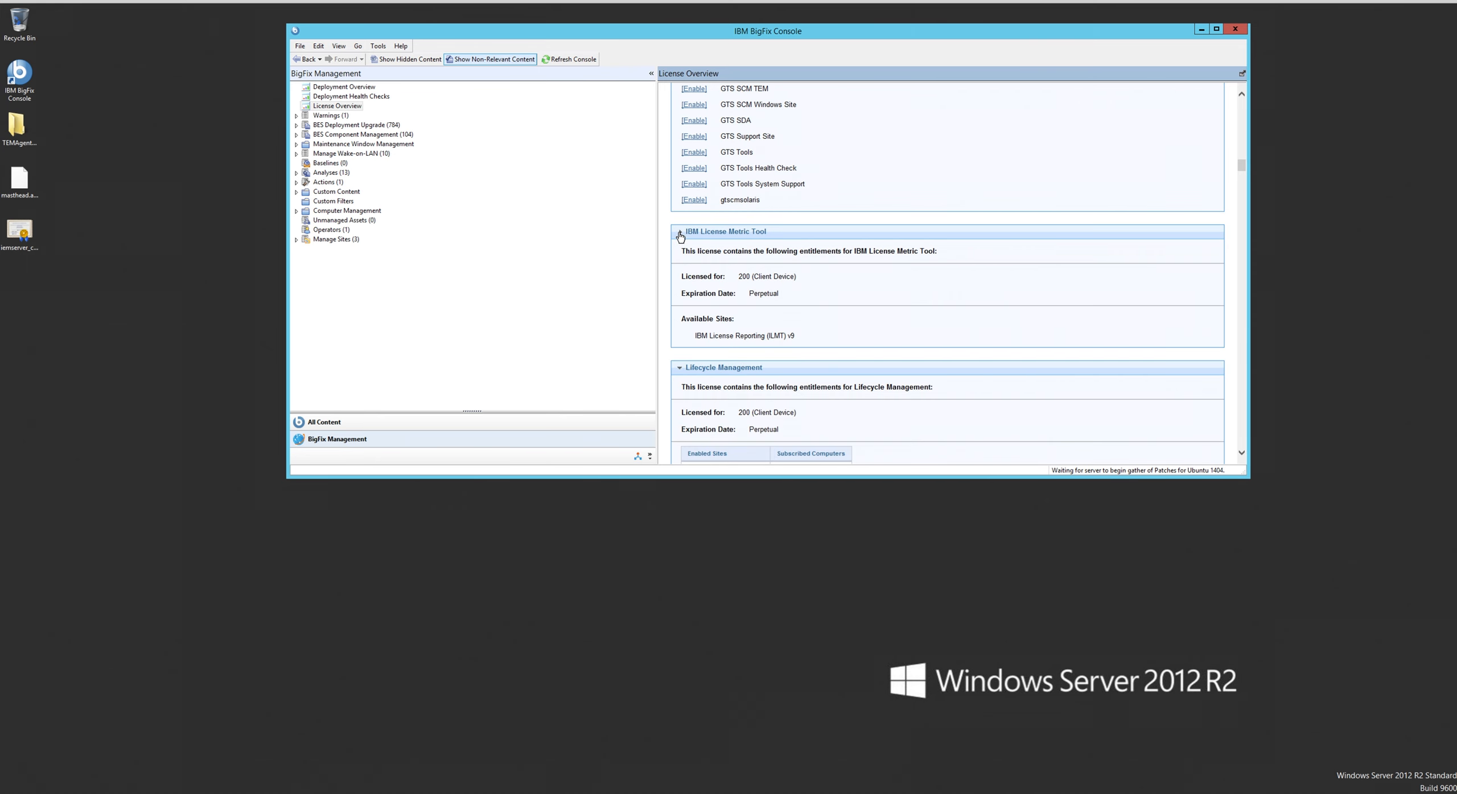
scroll(680, 237, down, 10)
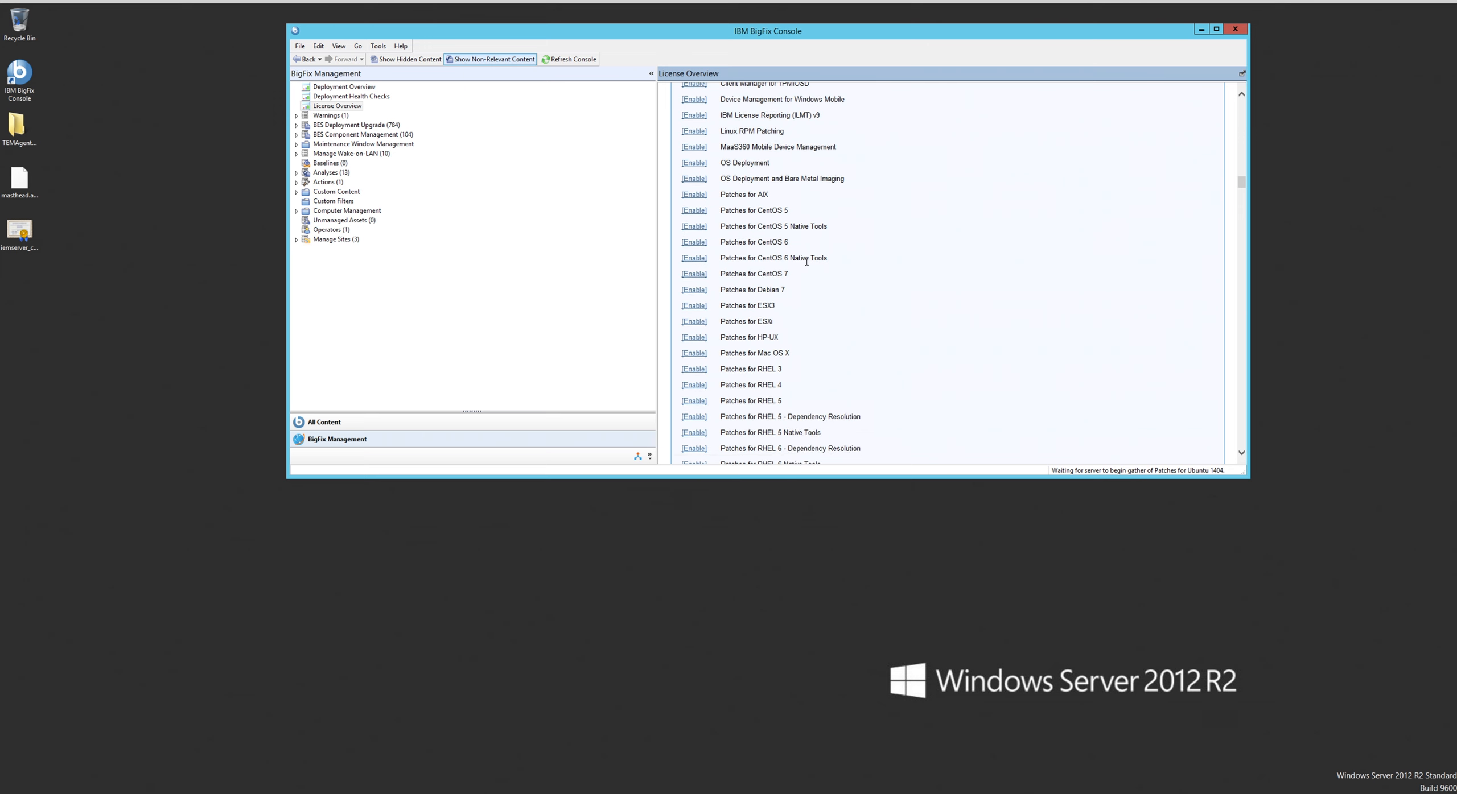
scroll(807, 264, down, 5)
scroll(806, 265, down, 1)
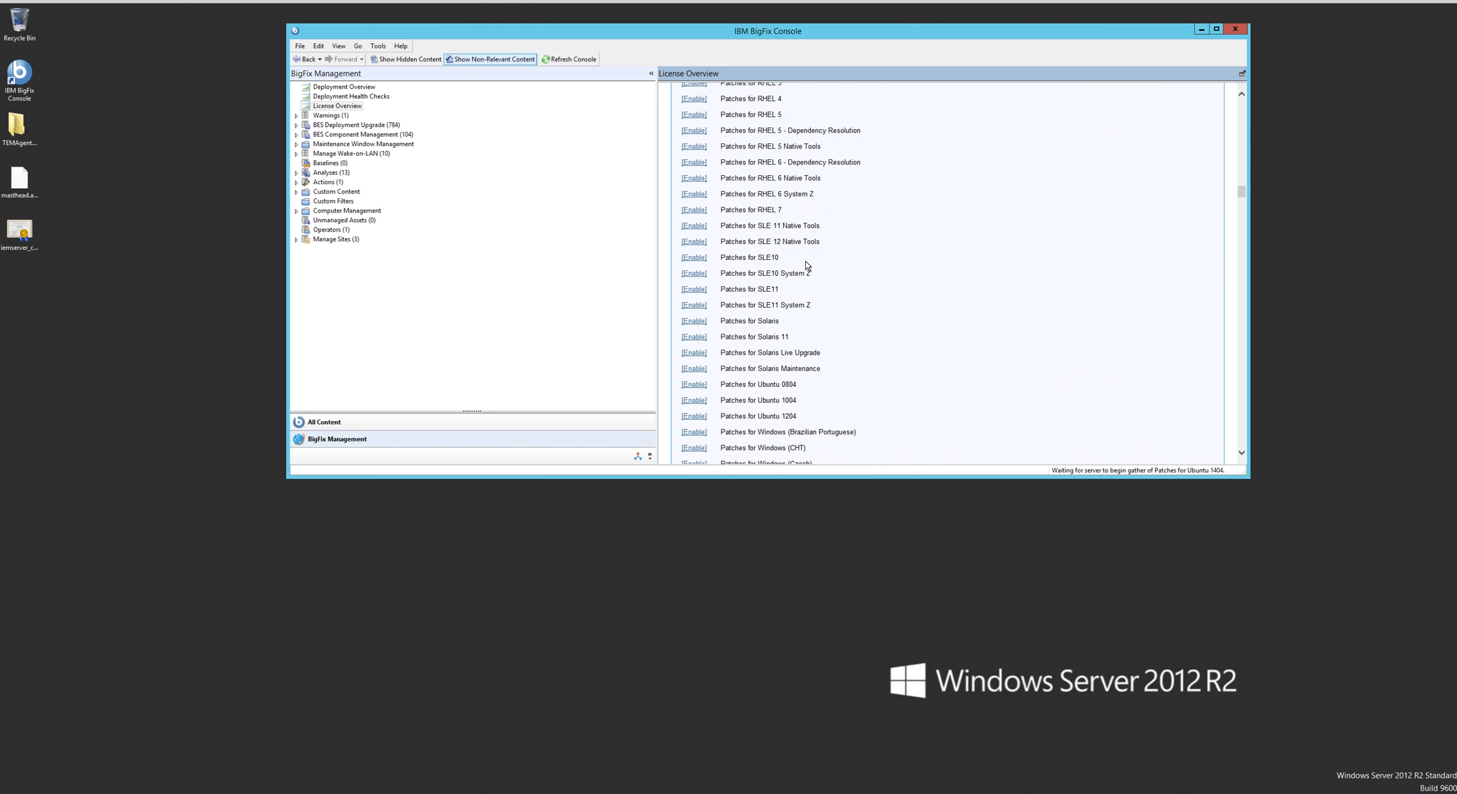
scroll(806, 264, down, 5)
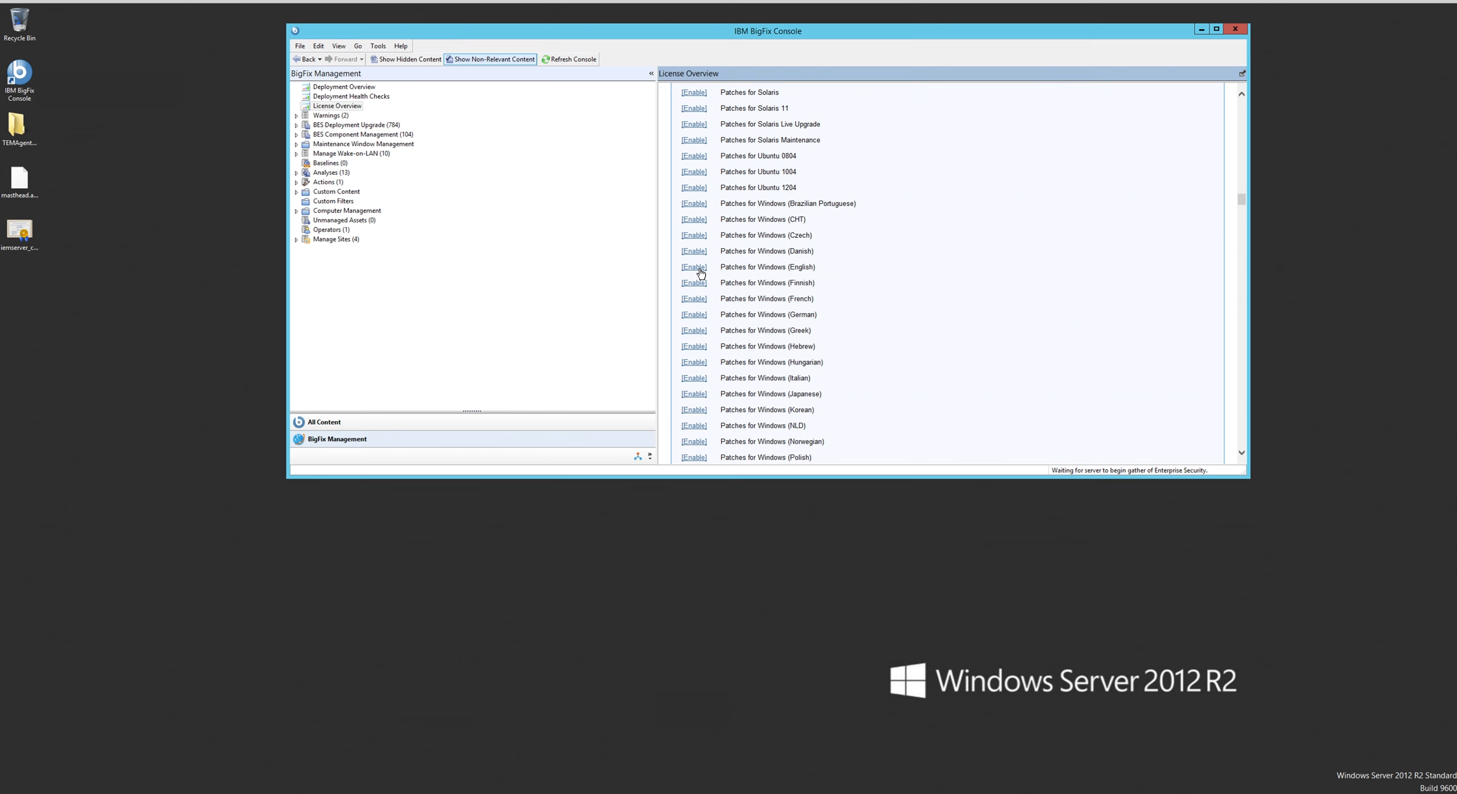
scroll(712, 272, up, 10)
- Collapse the PCI DSS Security and Compliance section and display the Patch Management end user license agreement
scroll(737, 268, down, 1)
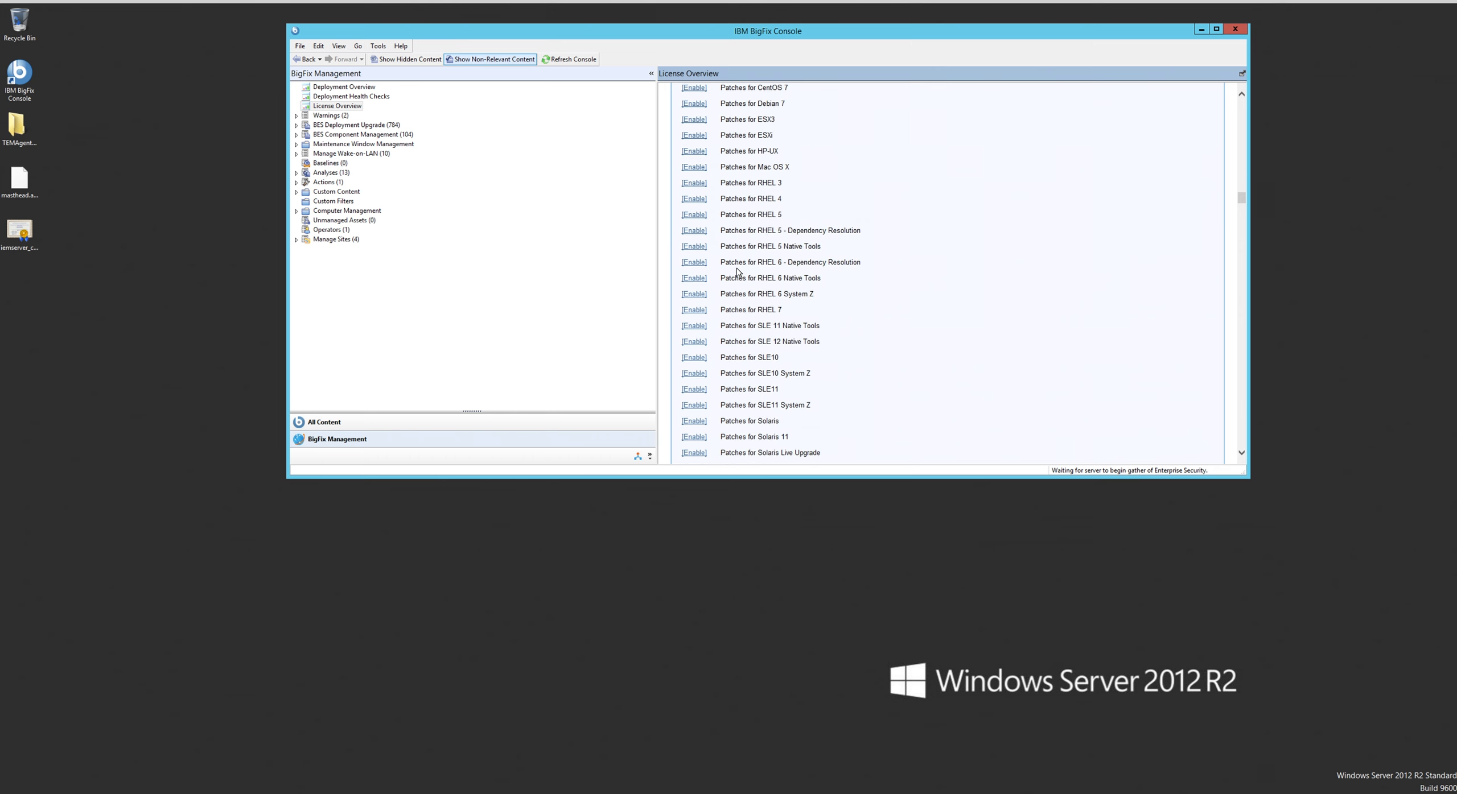
scroll(738, 272, down, 4)
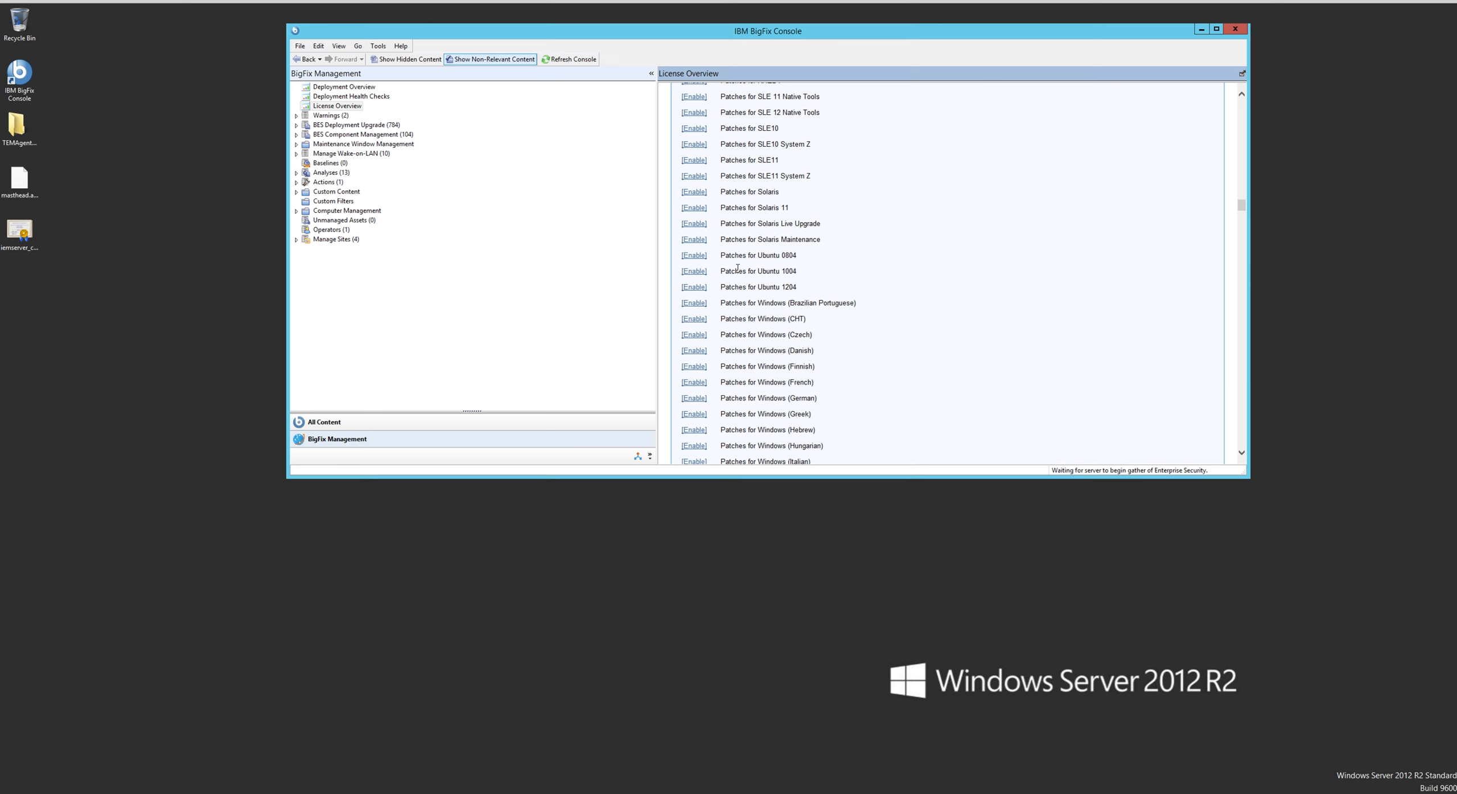
scroll(738, 268, down, 4)
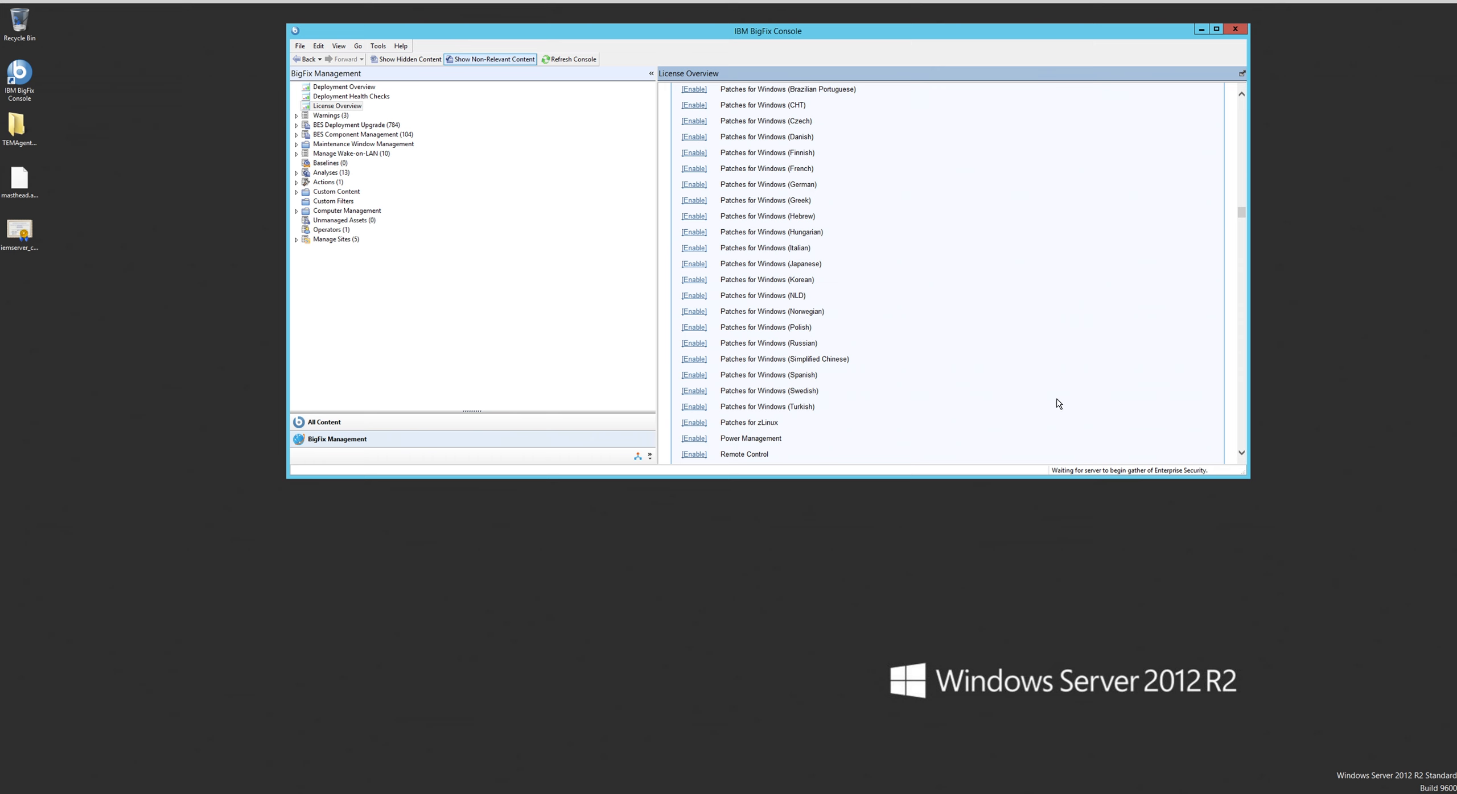
scroll(1058, 404, down, 5)
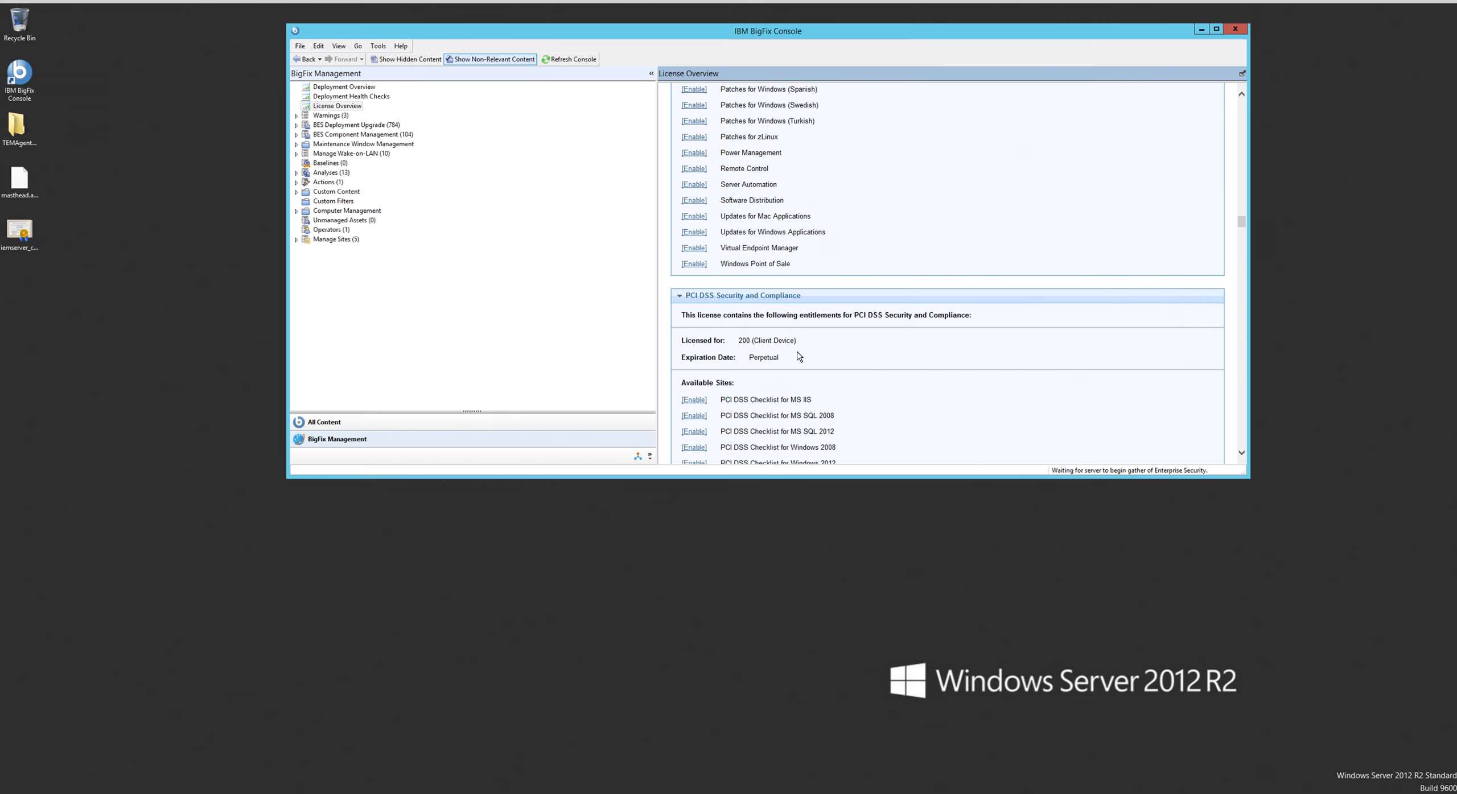
click(681, 296)
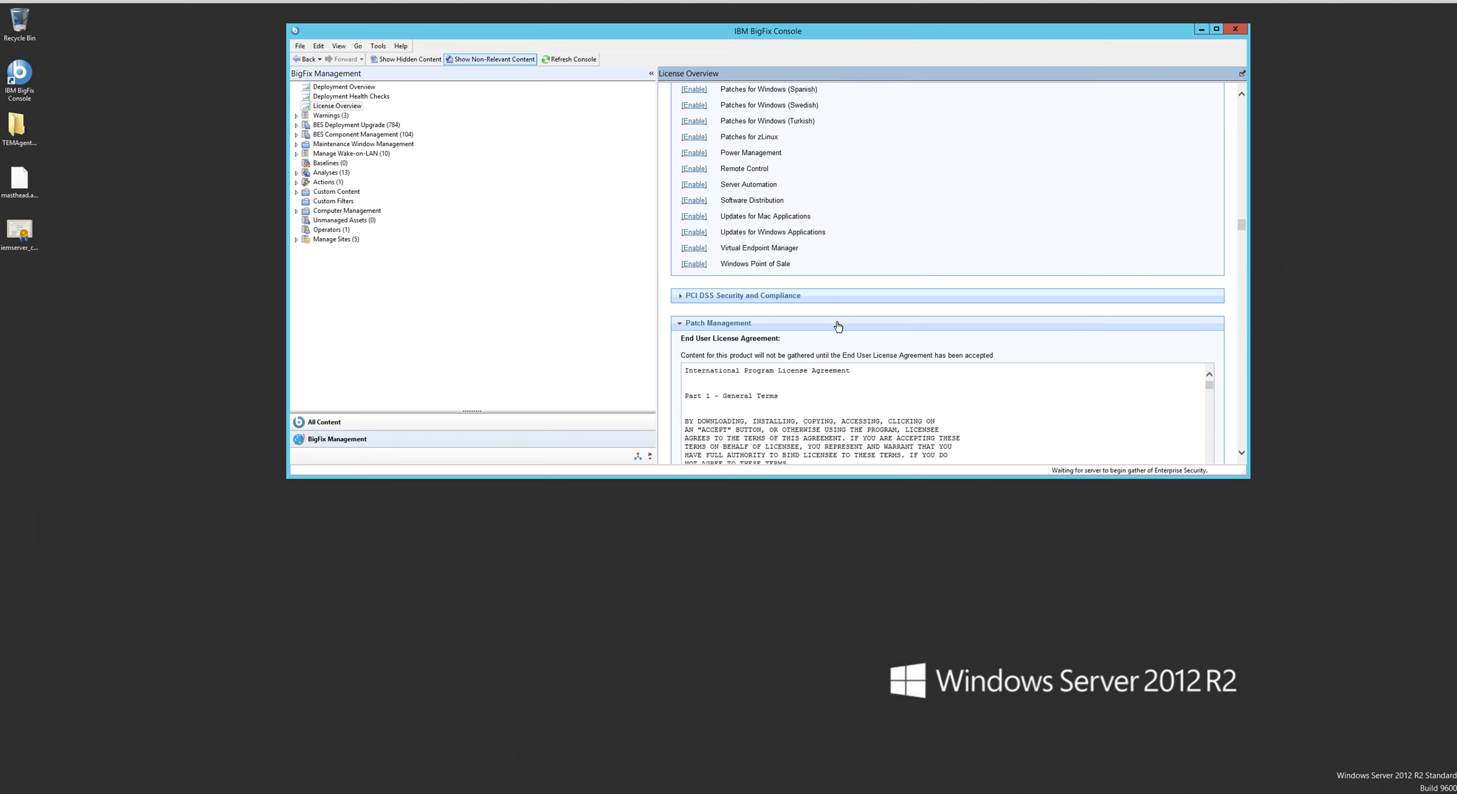
click(679, 324)
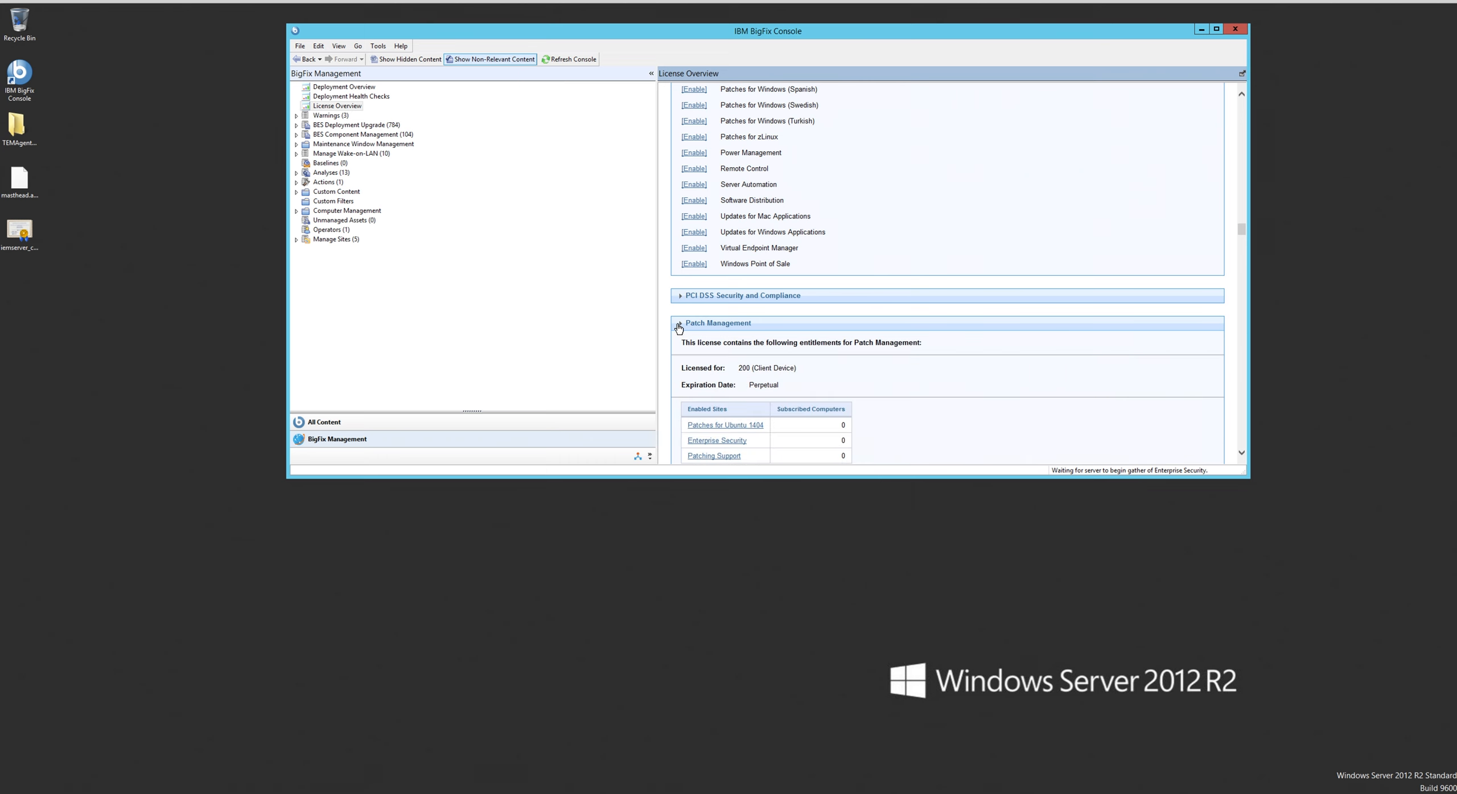
scroll(750, 320, down, 4)
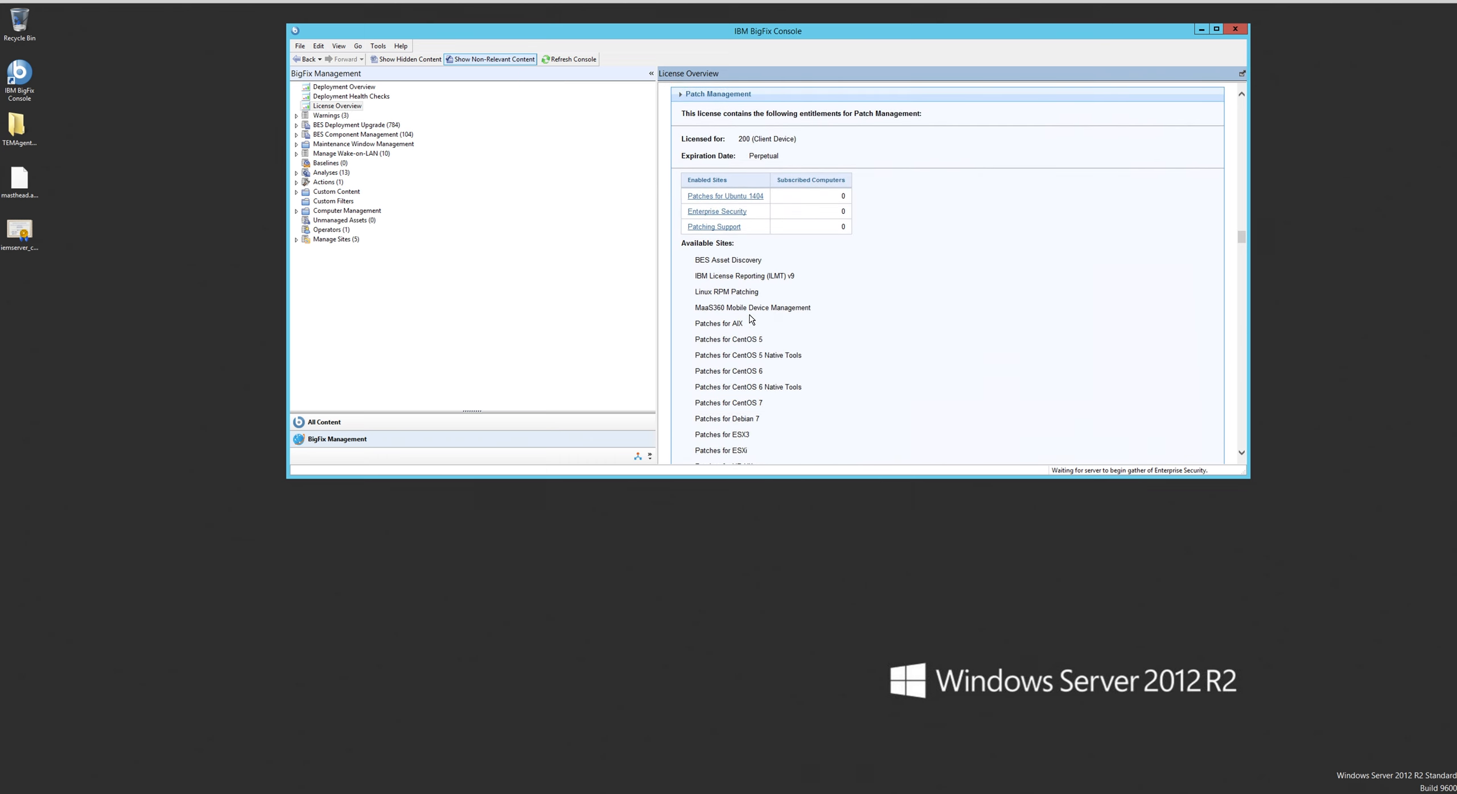
click(680, 97)
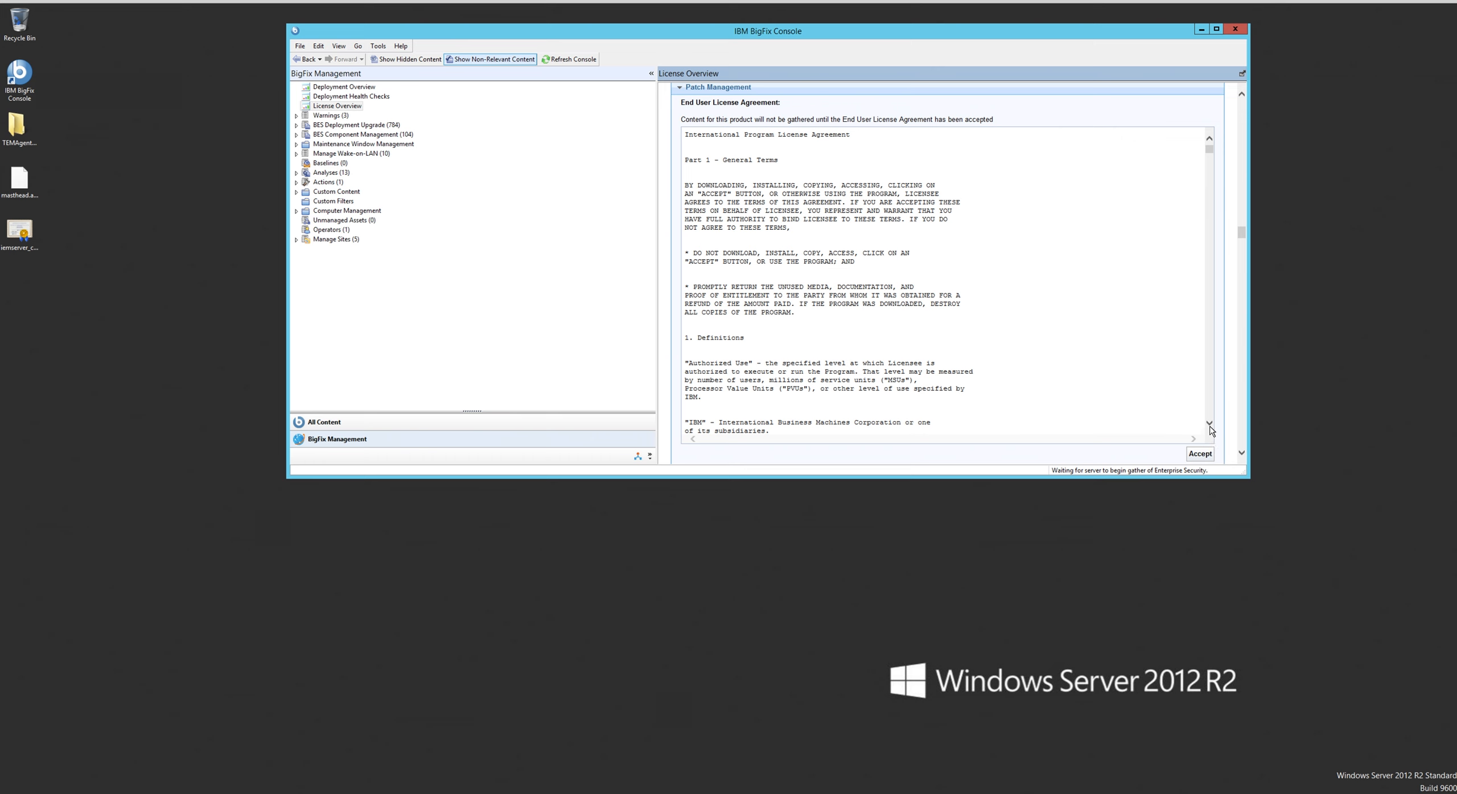
- Accept the end user license agreement for Security and Compliance
scroll(1210, 428, down, 3)
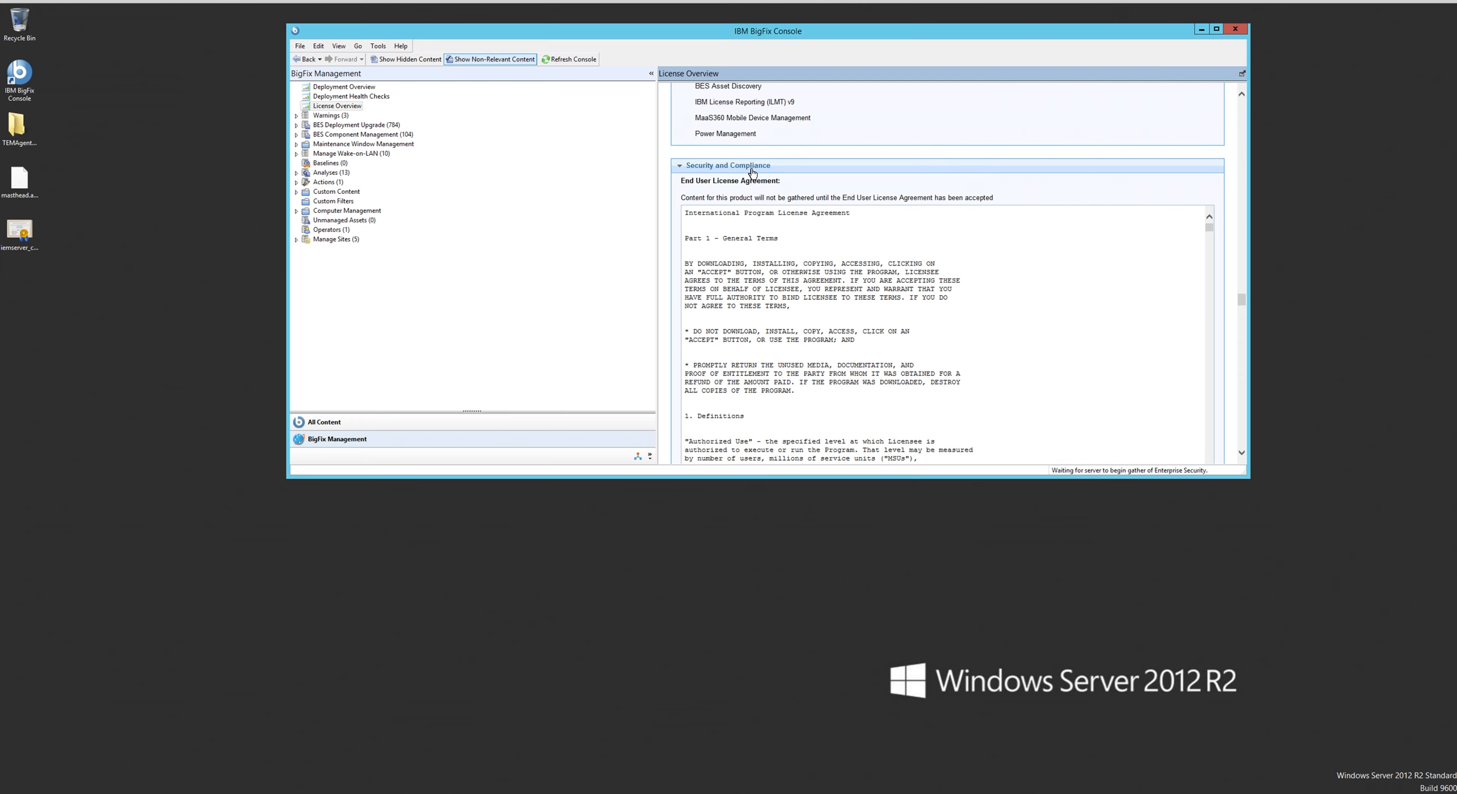
click(1241, 453)
click(1242, 455)
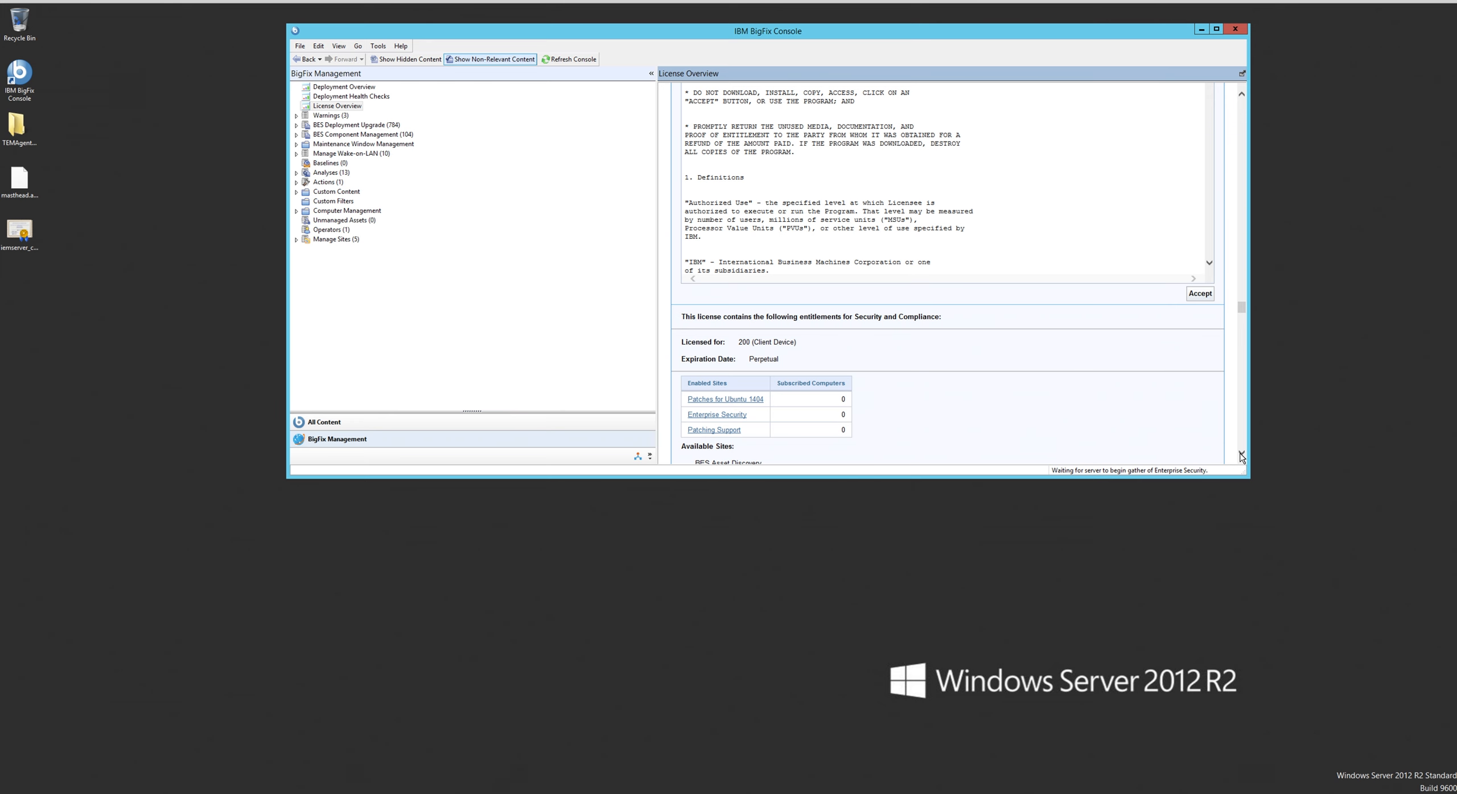
click(1242, 455)
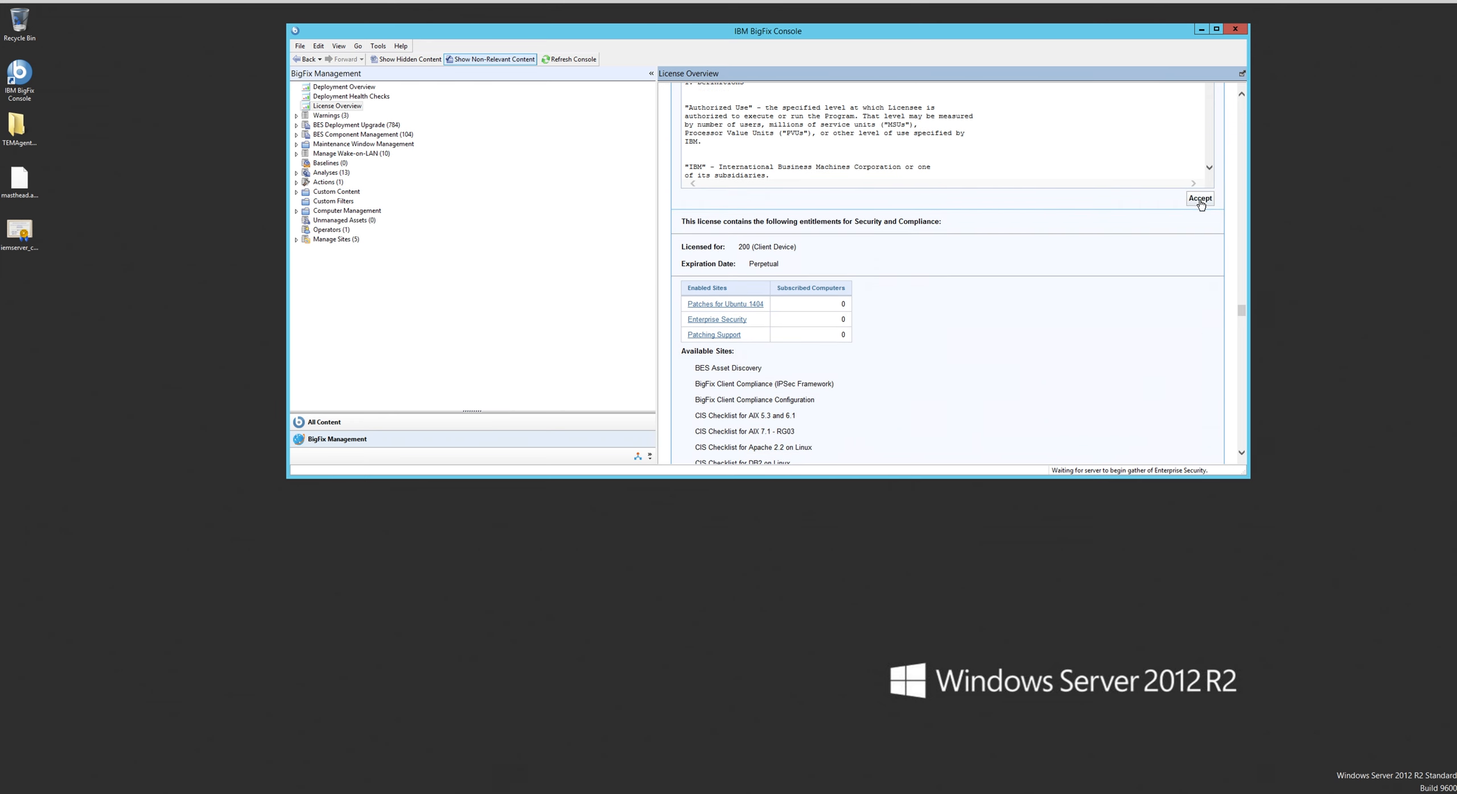
click(1199, 200)
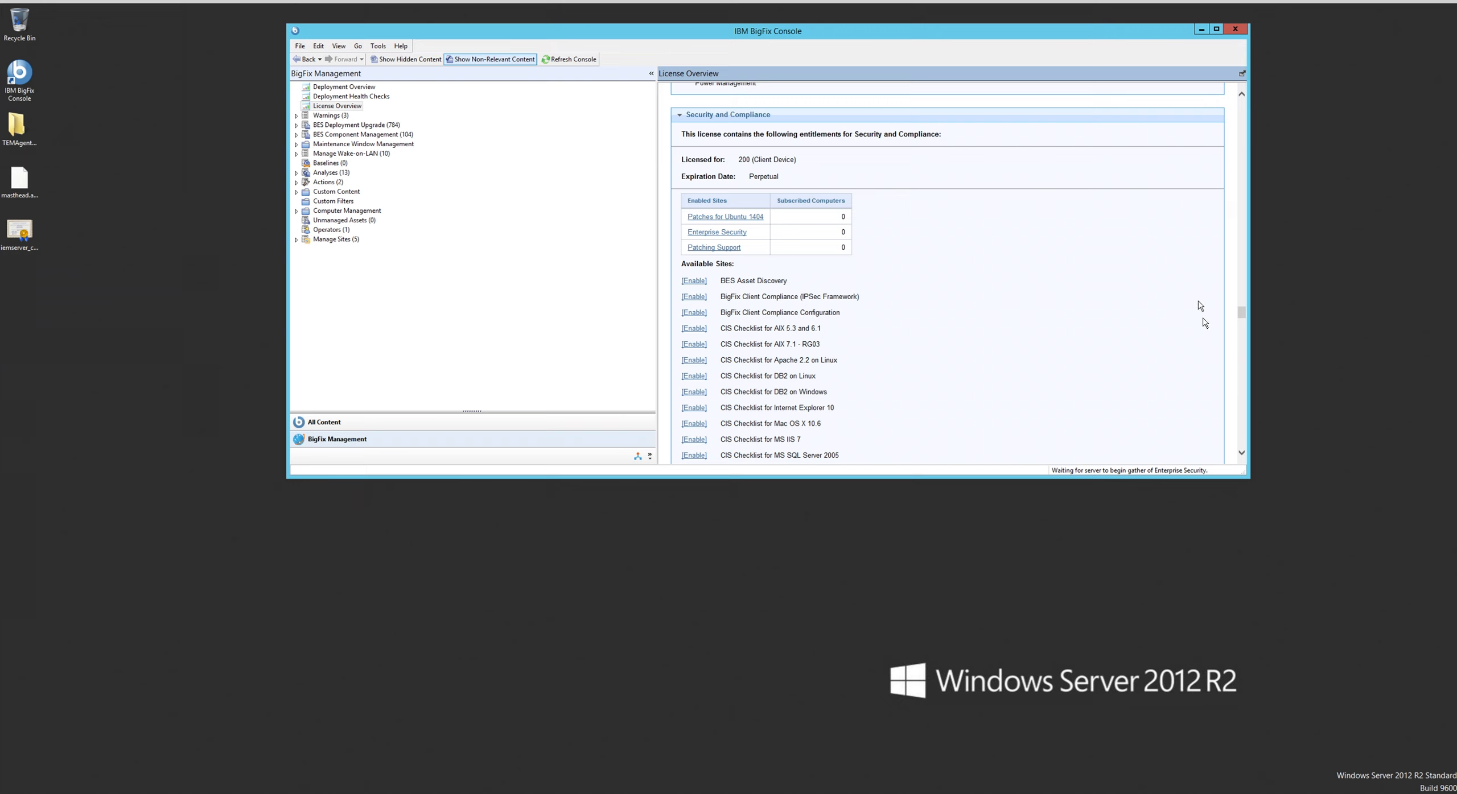
- Enable the Windows Point of Sale site at the end of the Security and Compliance available sites
click(1241, 453)
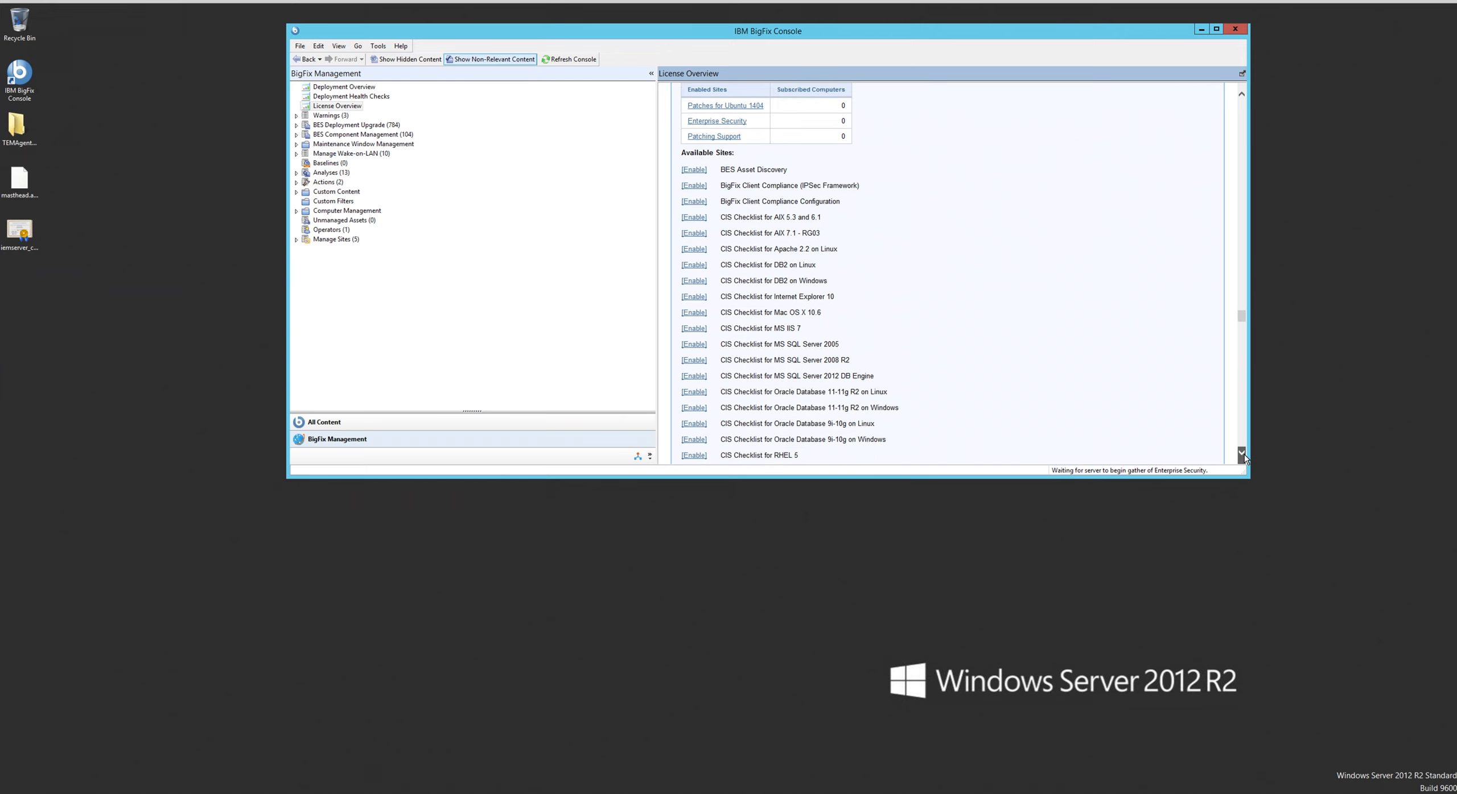
click(1241, 453)
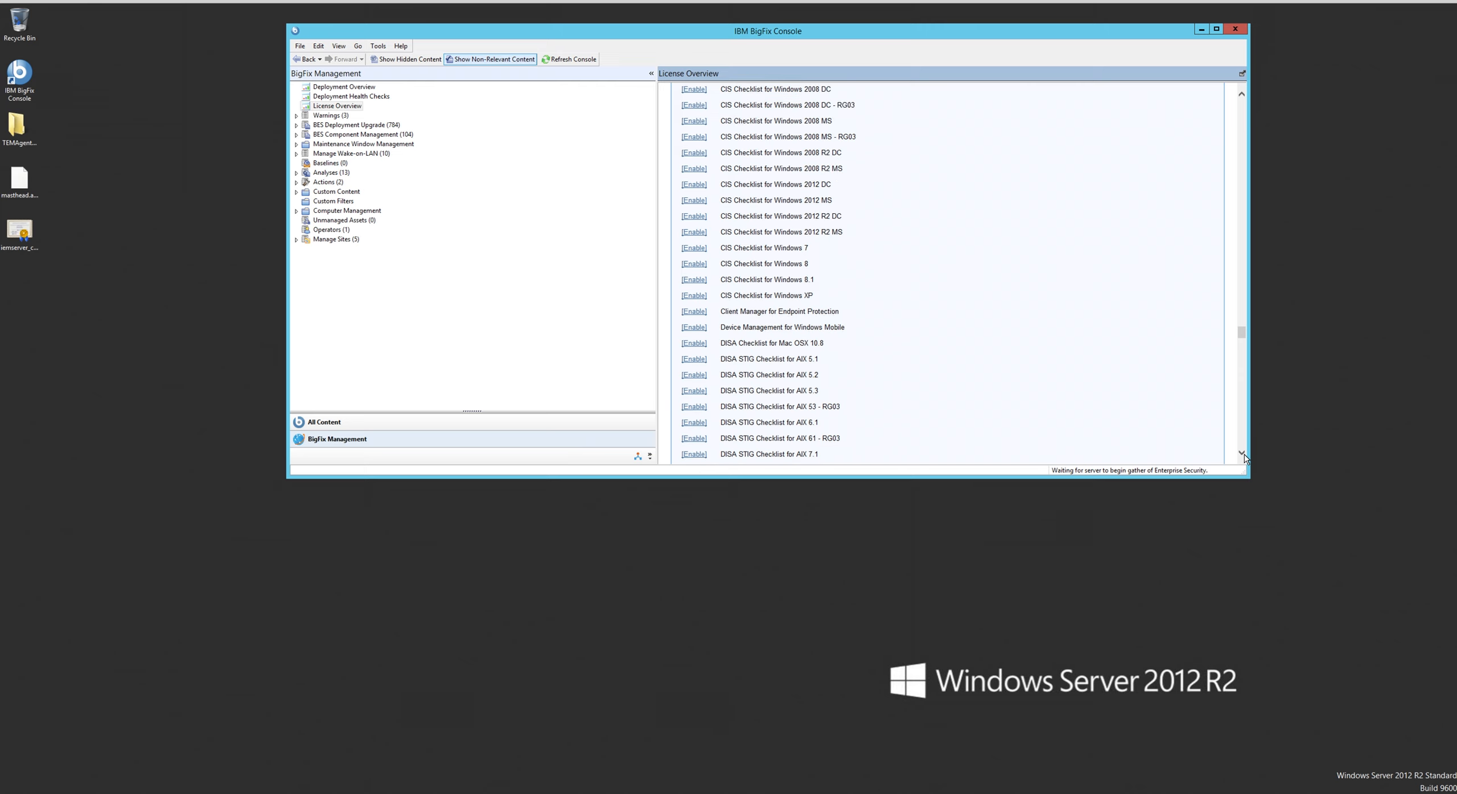
click(1241, 453)
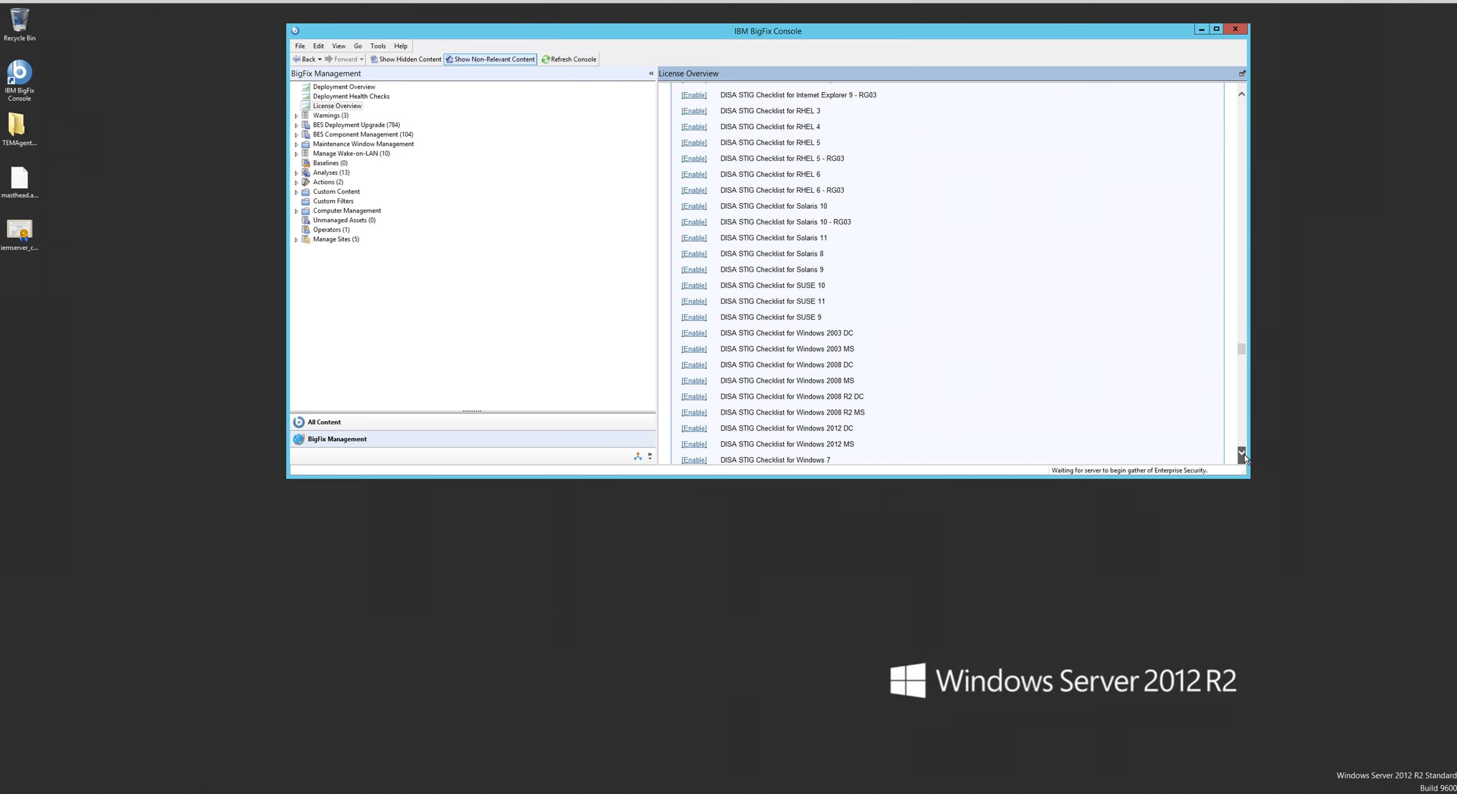
click(1242, 453)
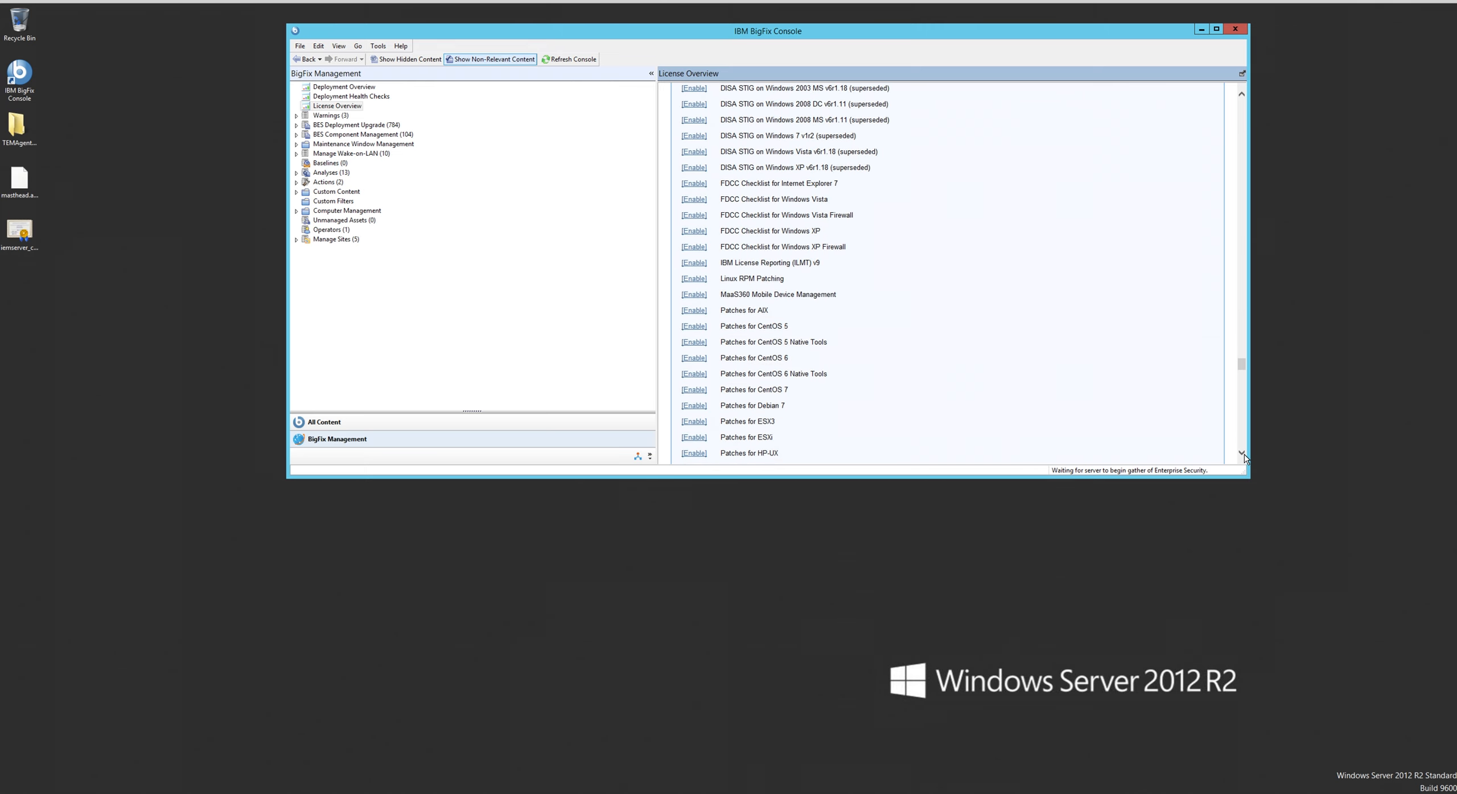
click(1241, 453)
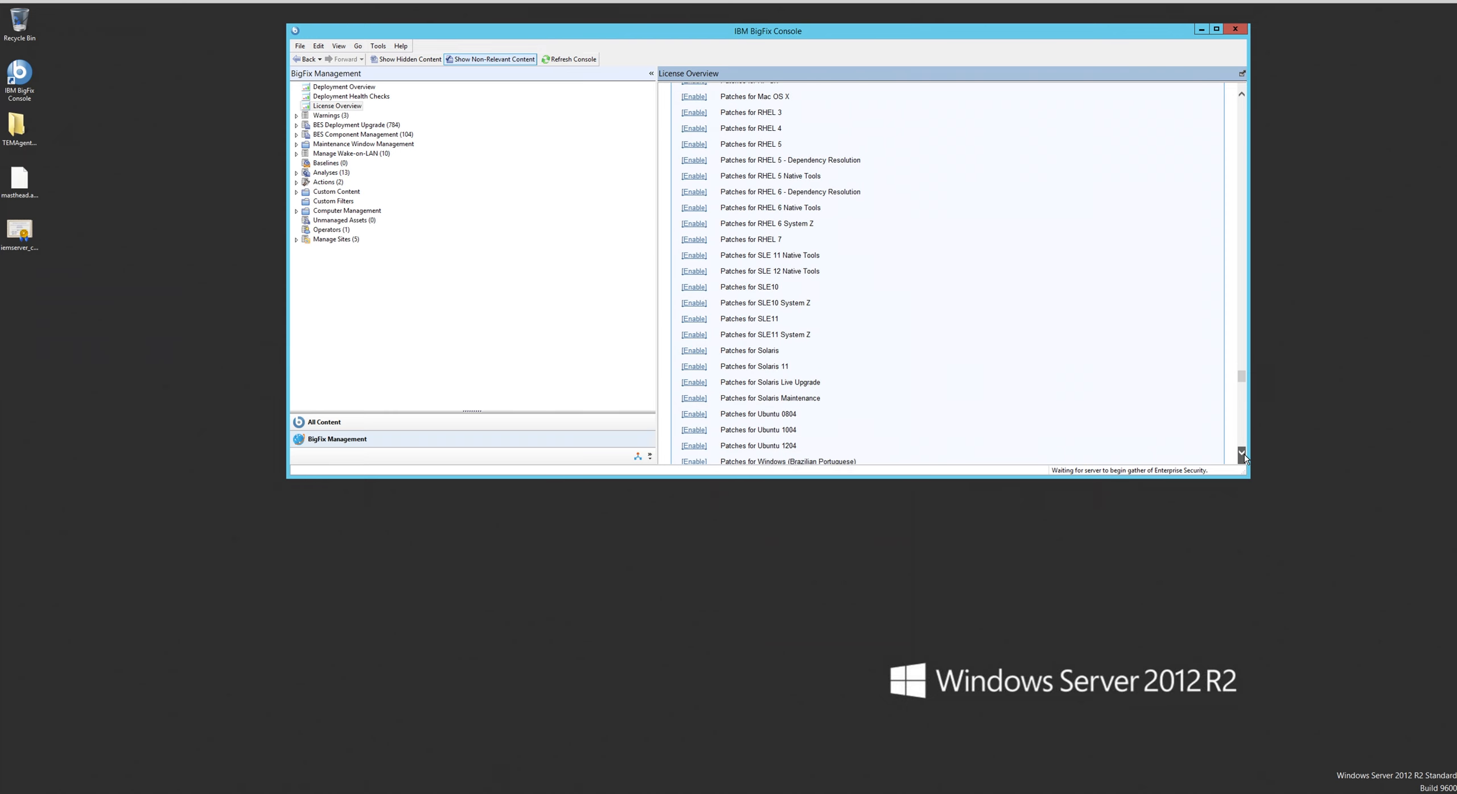
click(1242, 453)
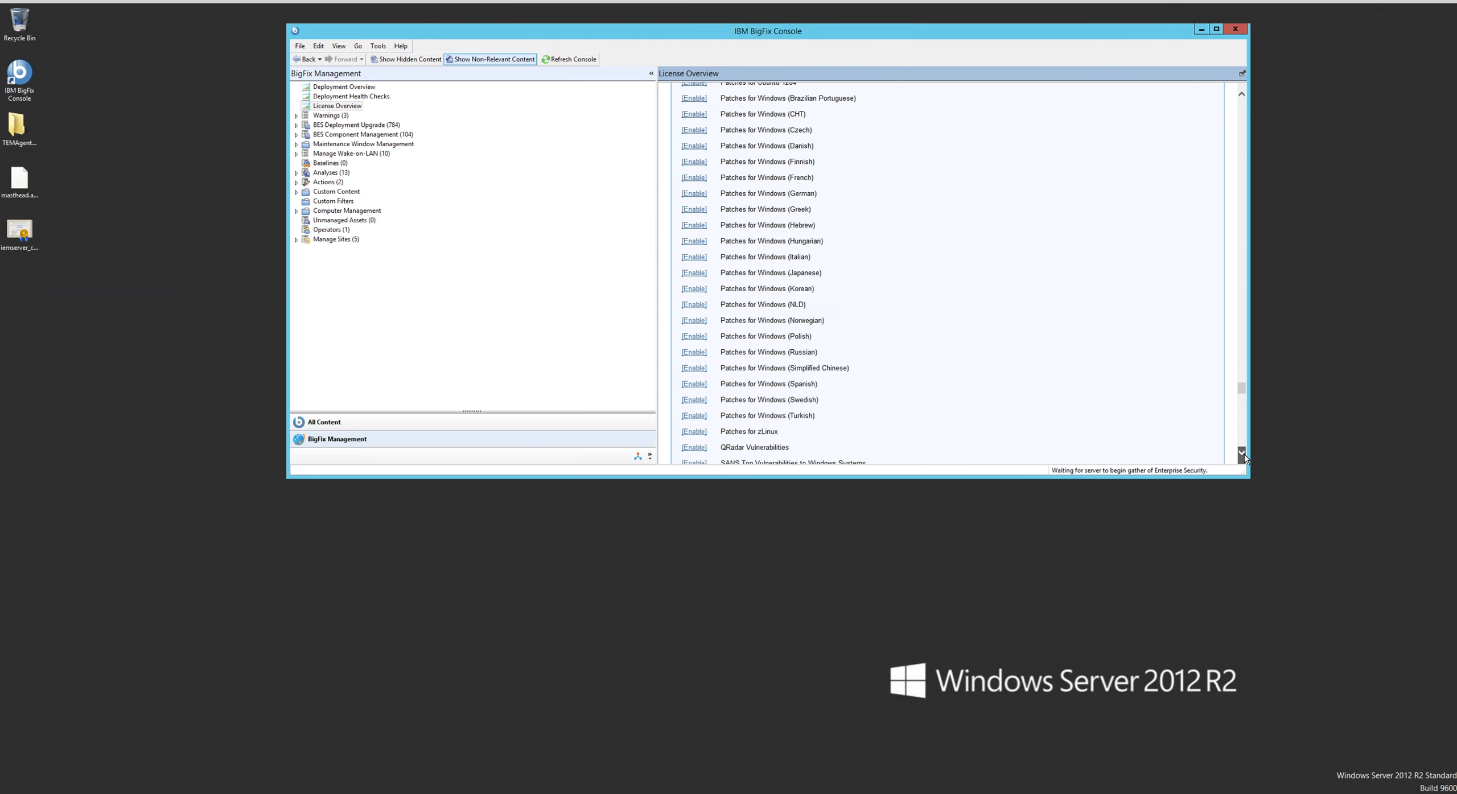
click(1241, 453)
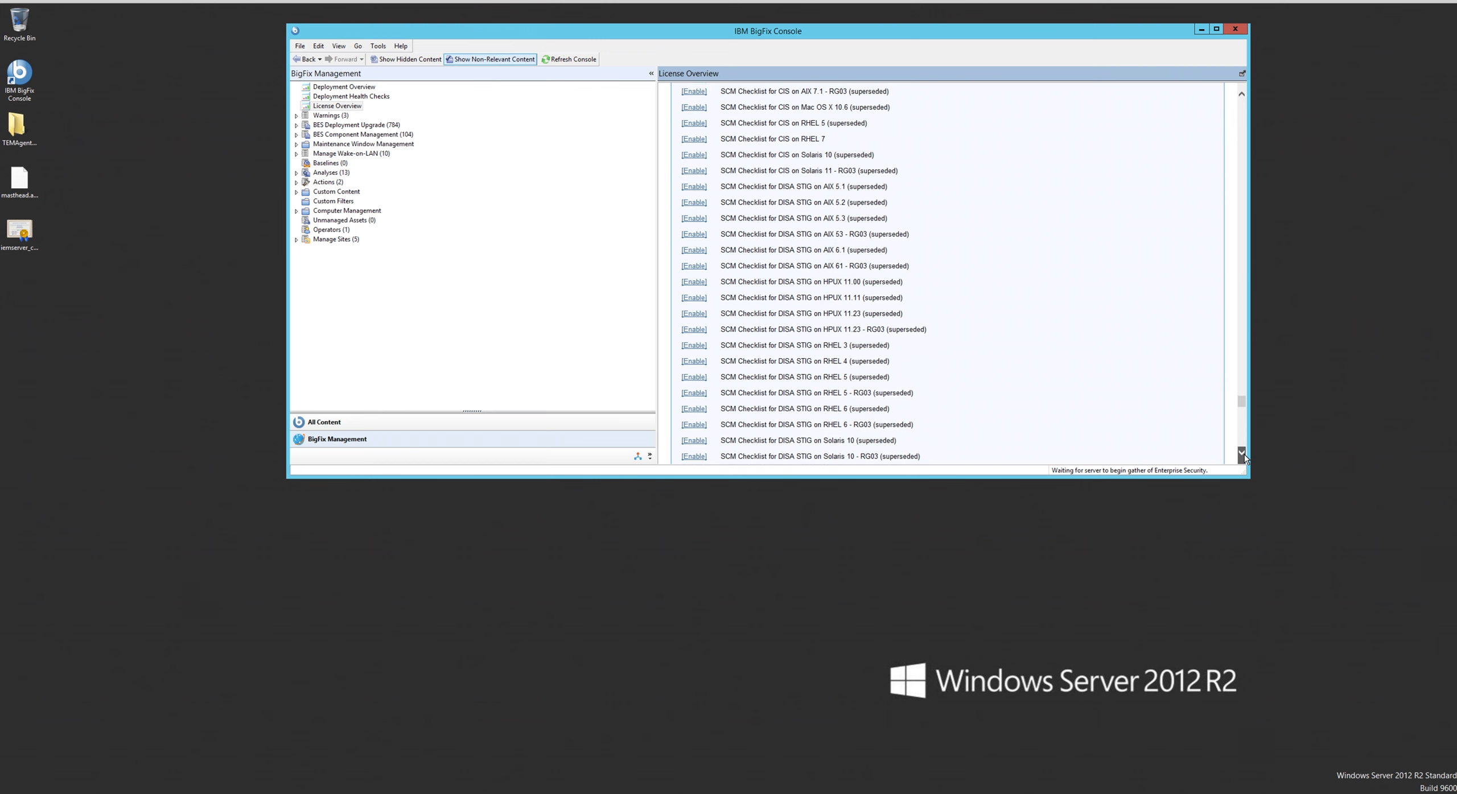
click(1242, 453)
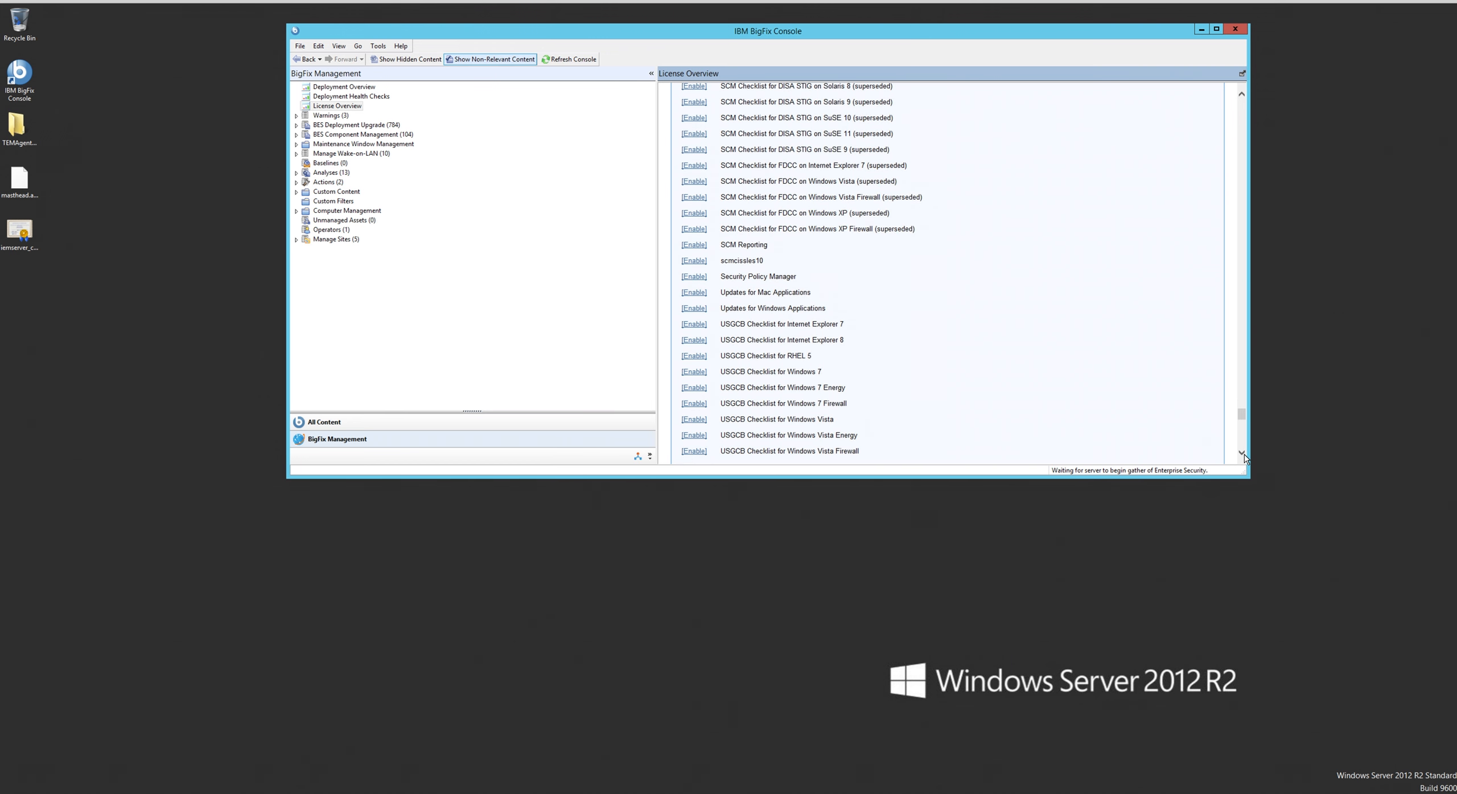
click(1242, 452)
click(1241, 453)
click(1242, 453)
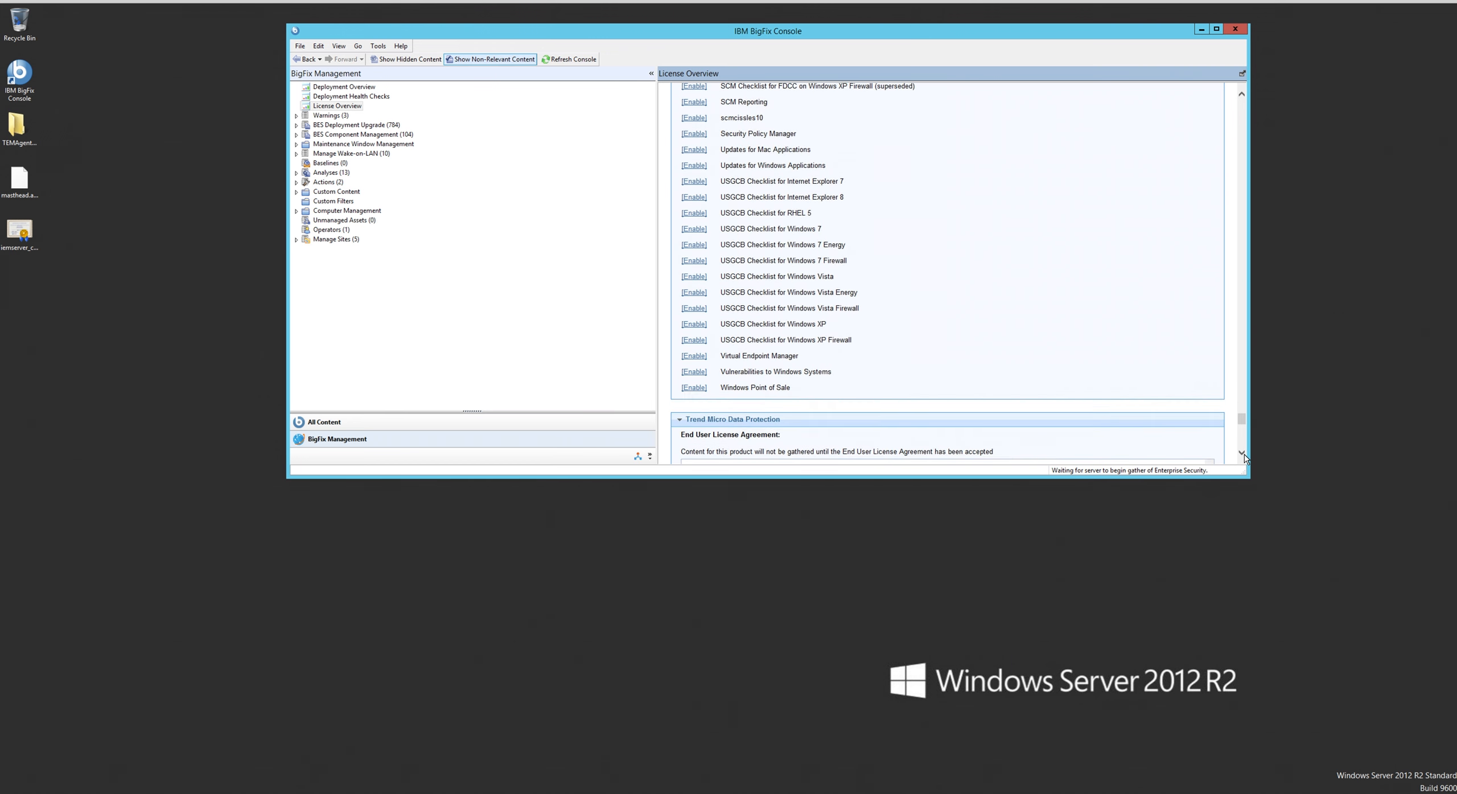
click(690, 389)
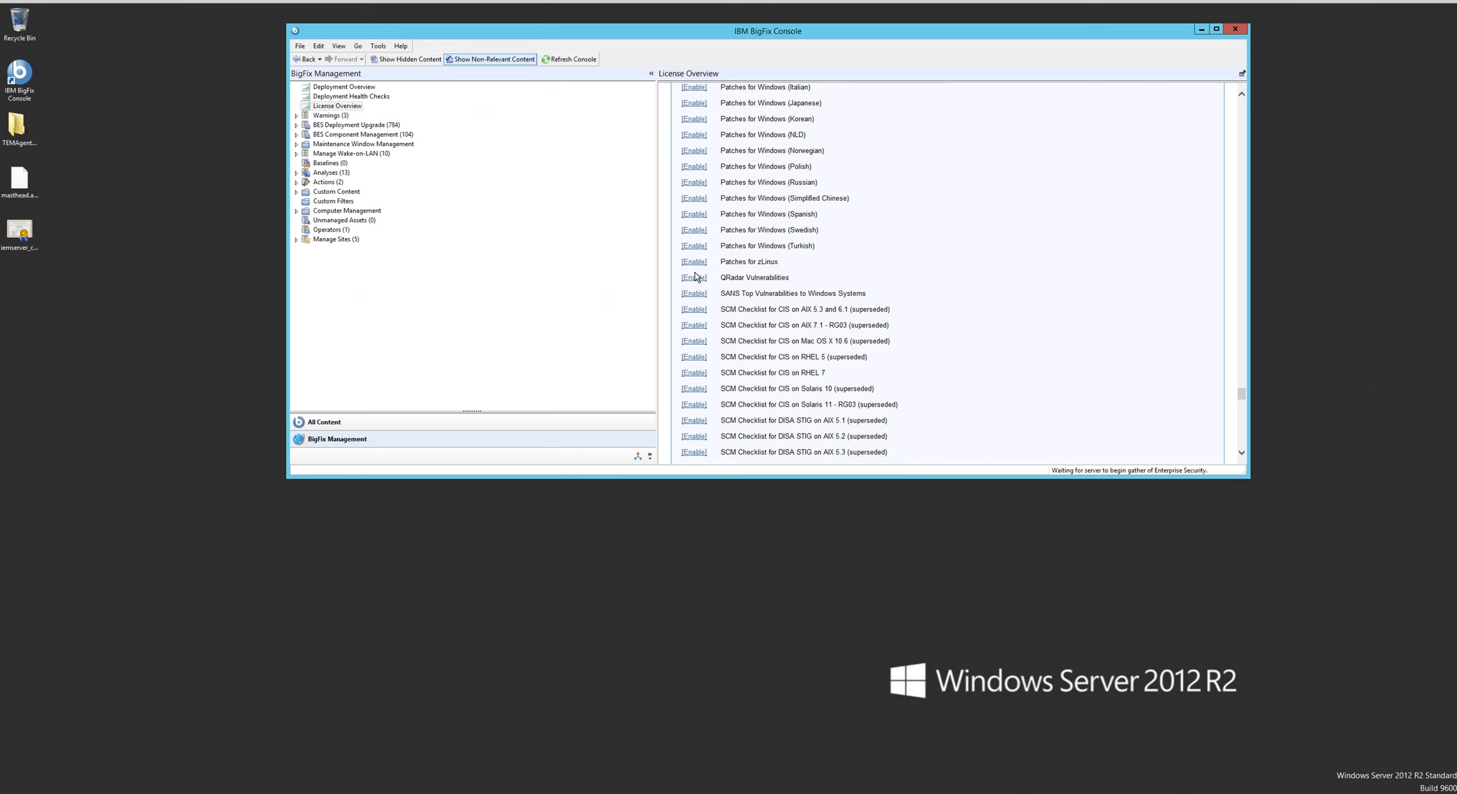
- Enable the QRadar Vulnerabilities, Updates for Mac Applications and Updates for Windows Applications sites
click(695, 278)
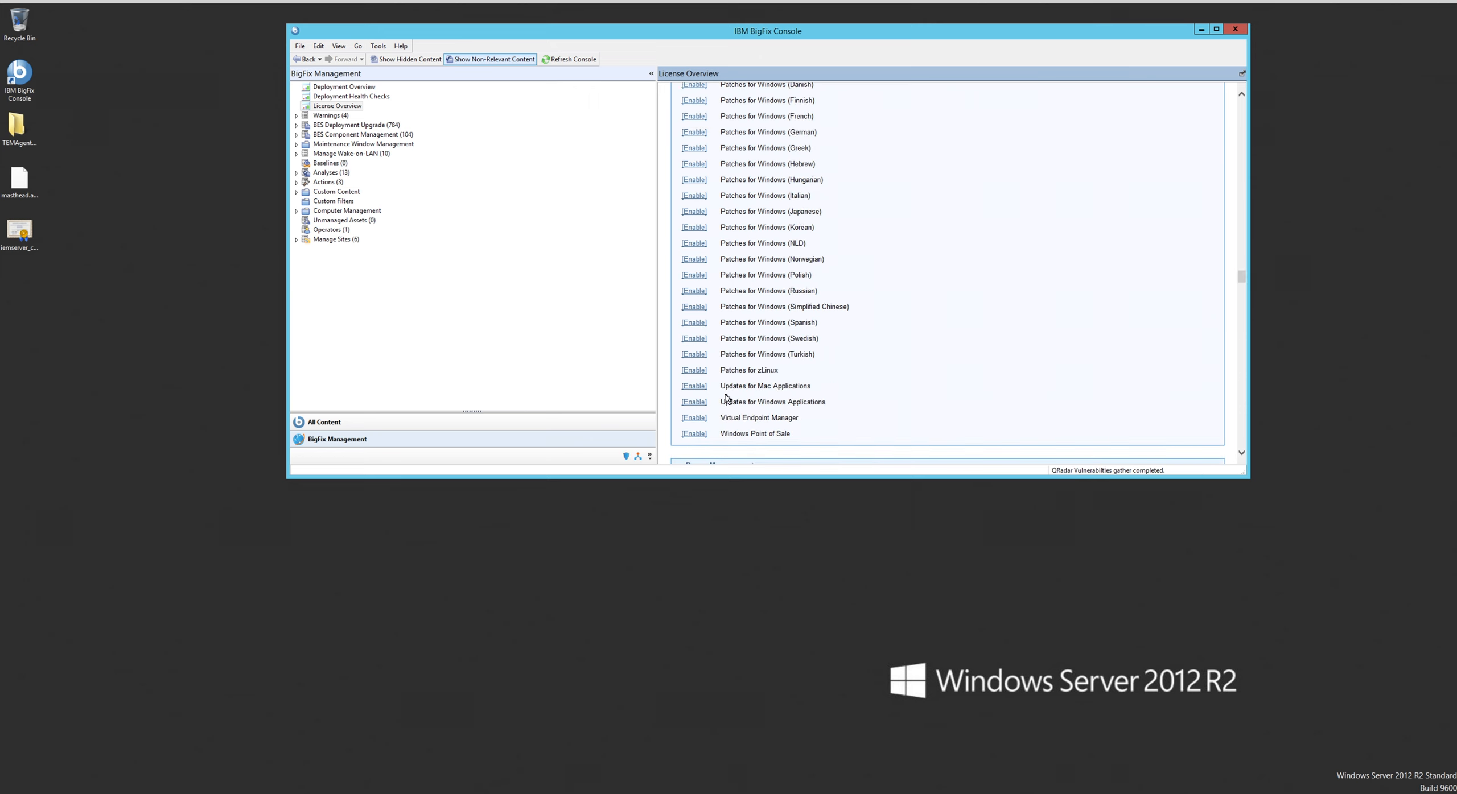
click(699, 391)
click(695, 402)
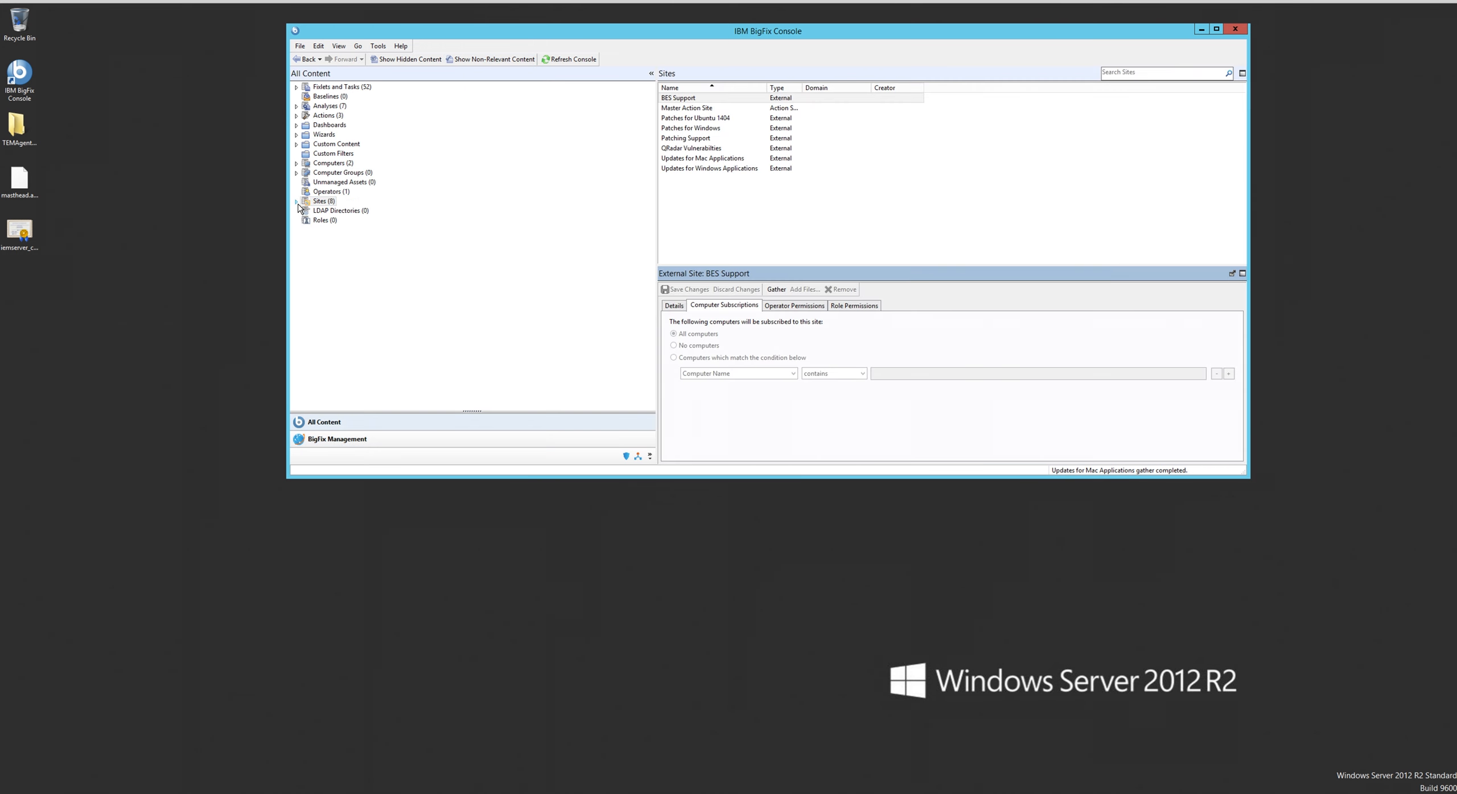
- Subscribe all computers to the Patches for Ubuntu 1404 external site and save the change
click(296, 203)
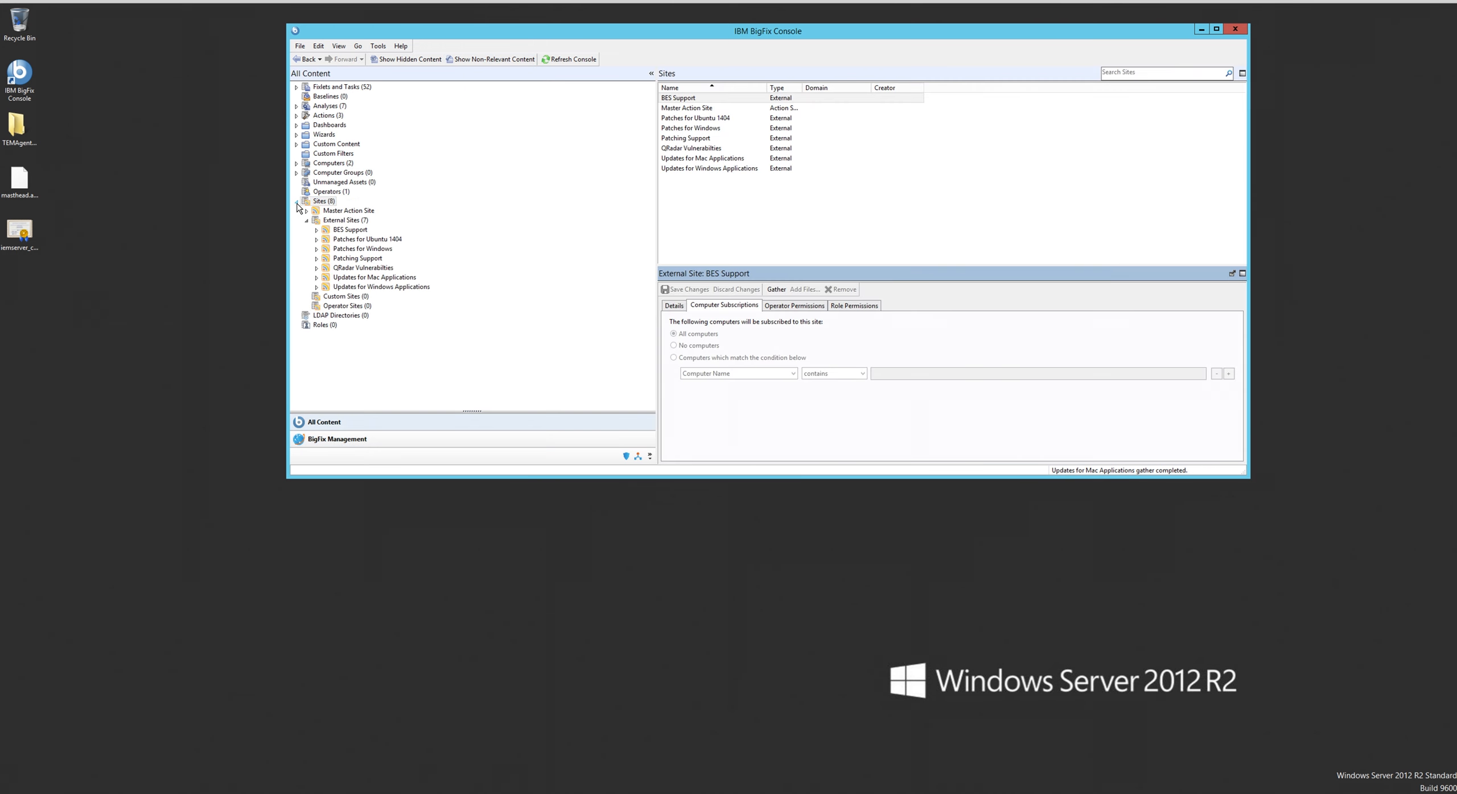
click(350, 230)
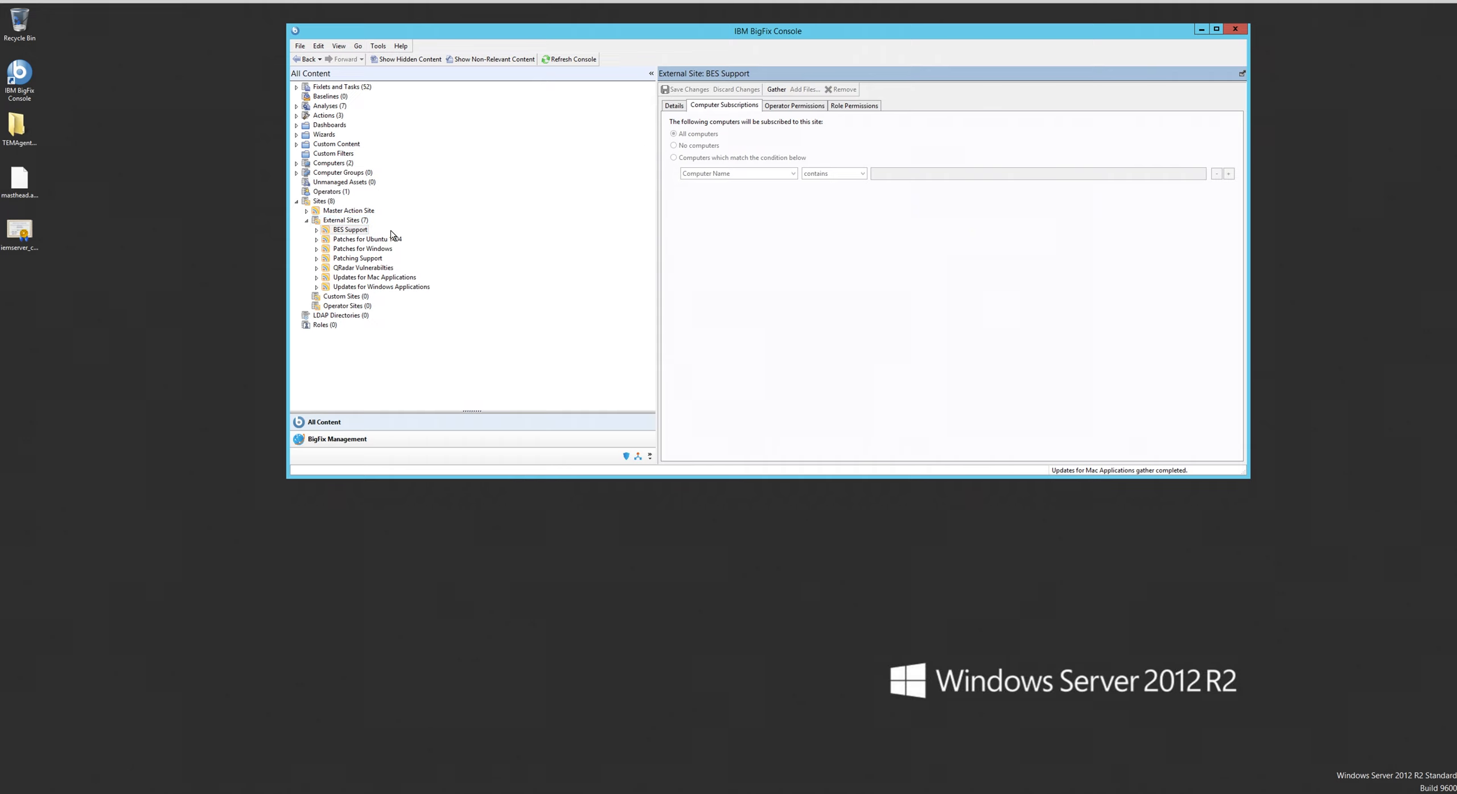
click(351, 242)
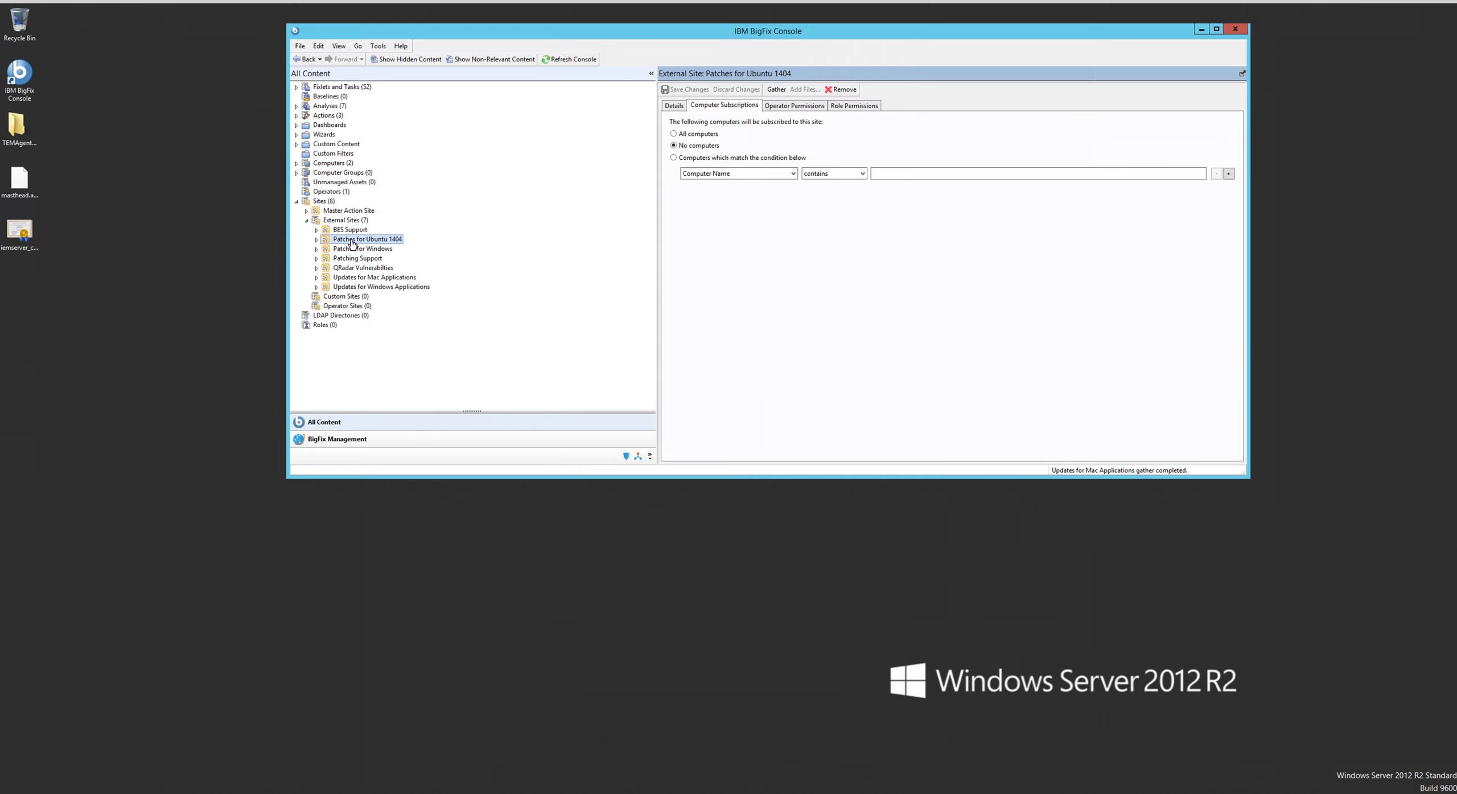
click(674, 135)
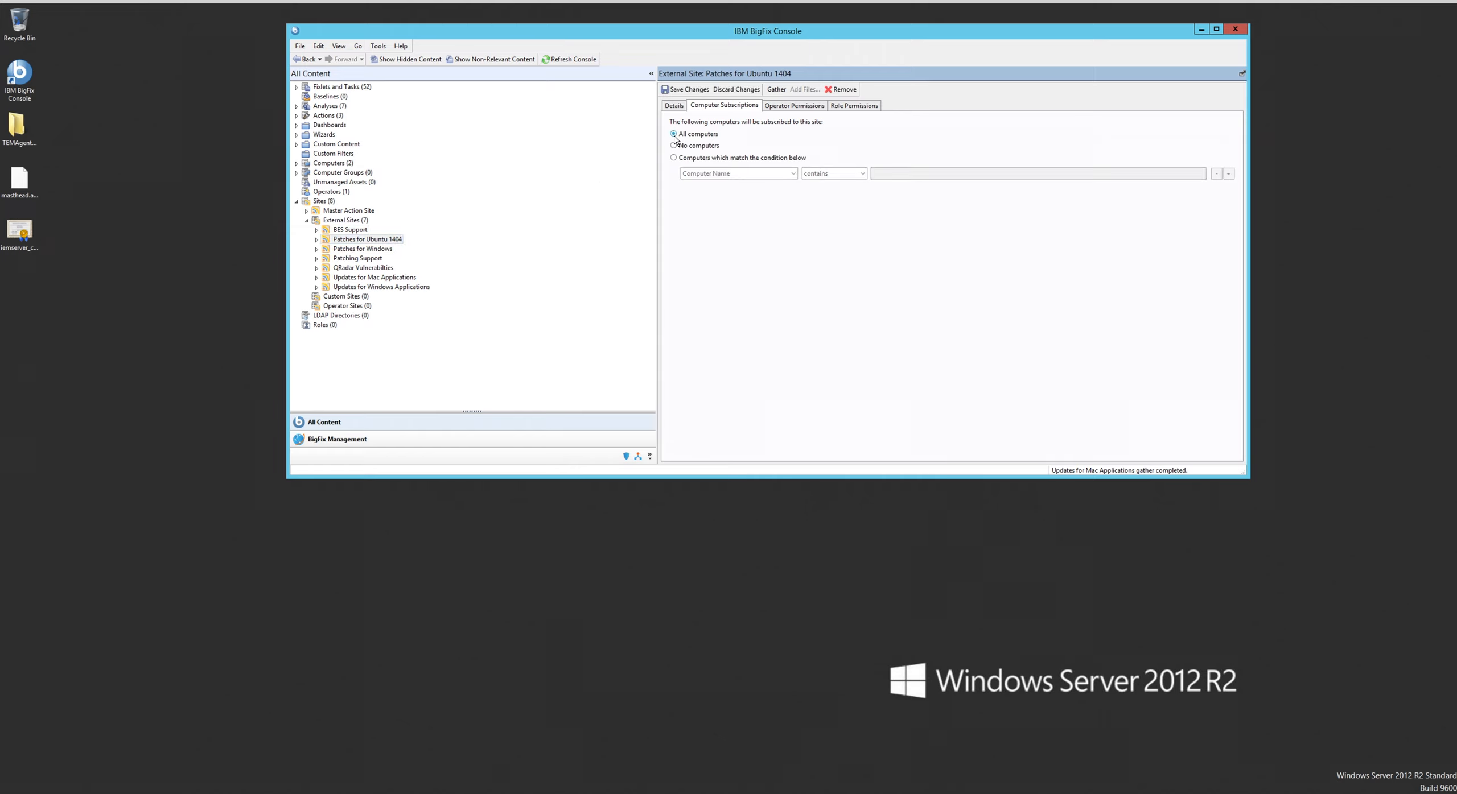
click(669, 91)
- Subscribe all computers to the Patches for Windows and Patching Support external sites, saving the change for each
click(379, 251)
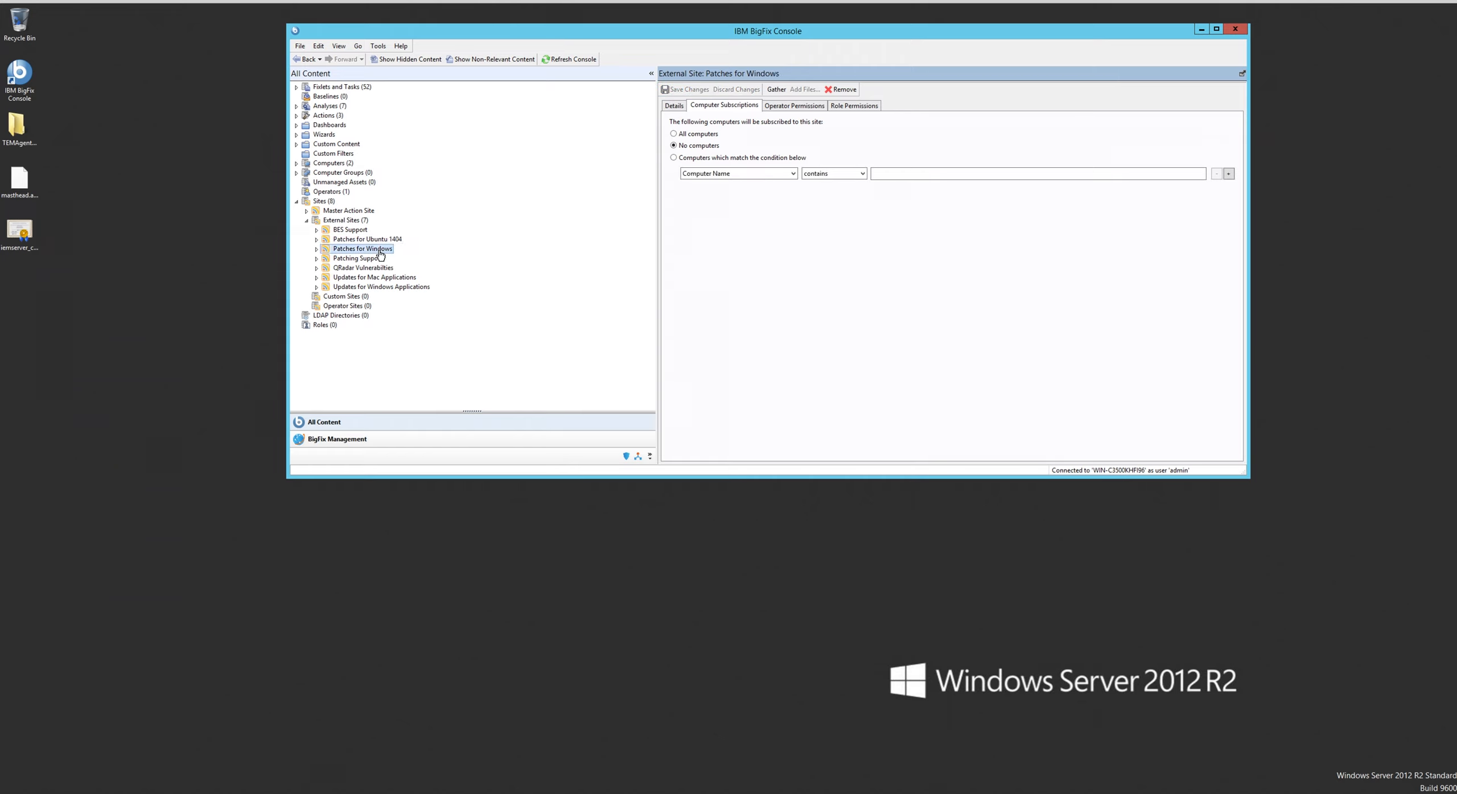
click(673, 134)
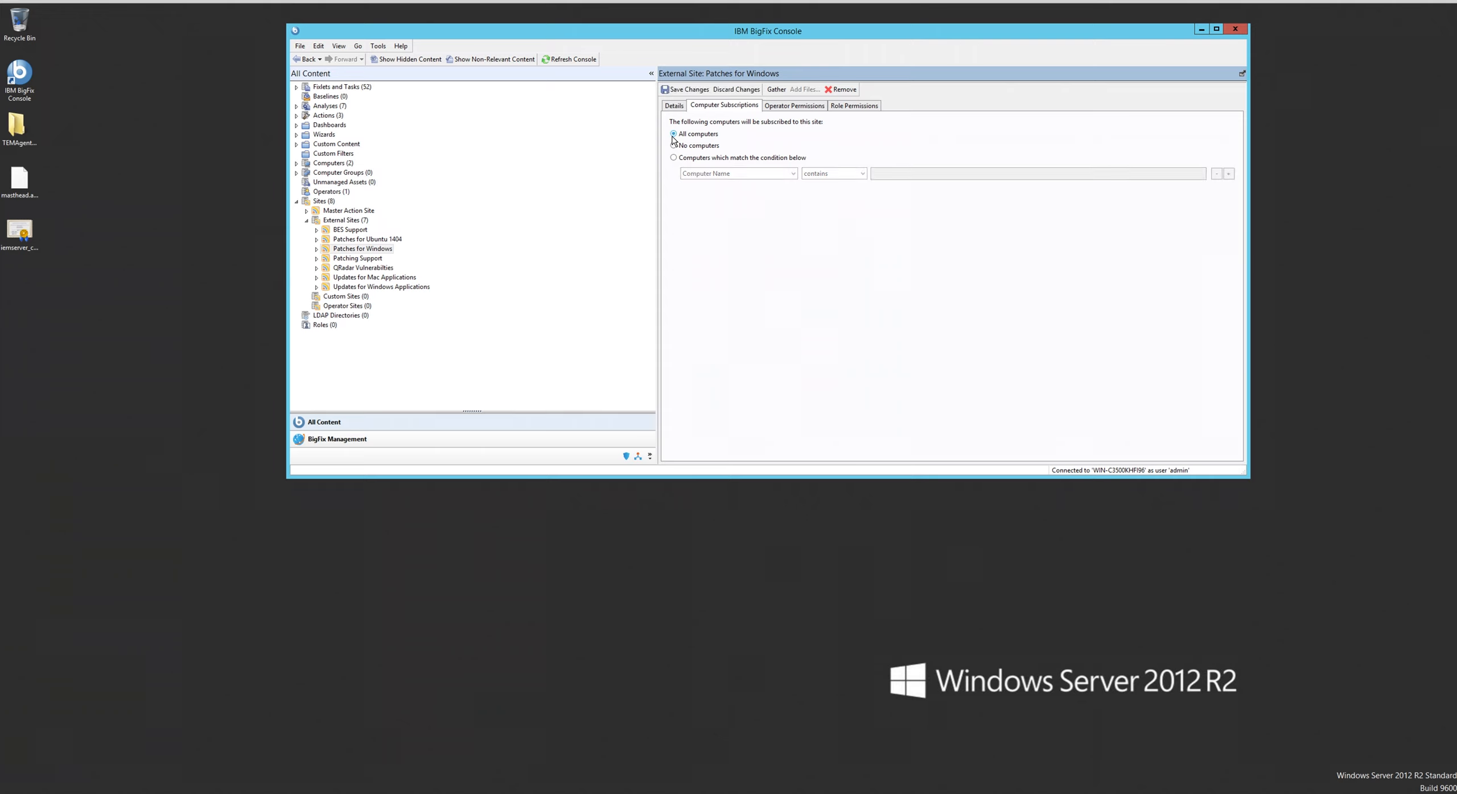
click(673, 87)
click(375, 259)
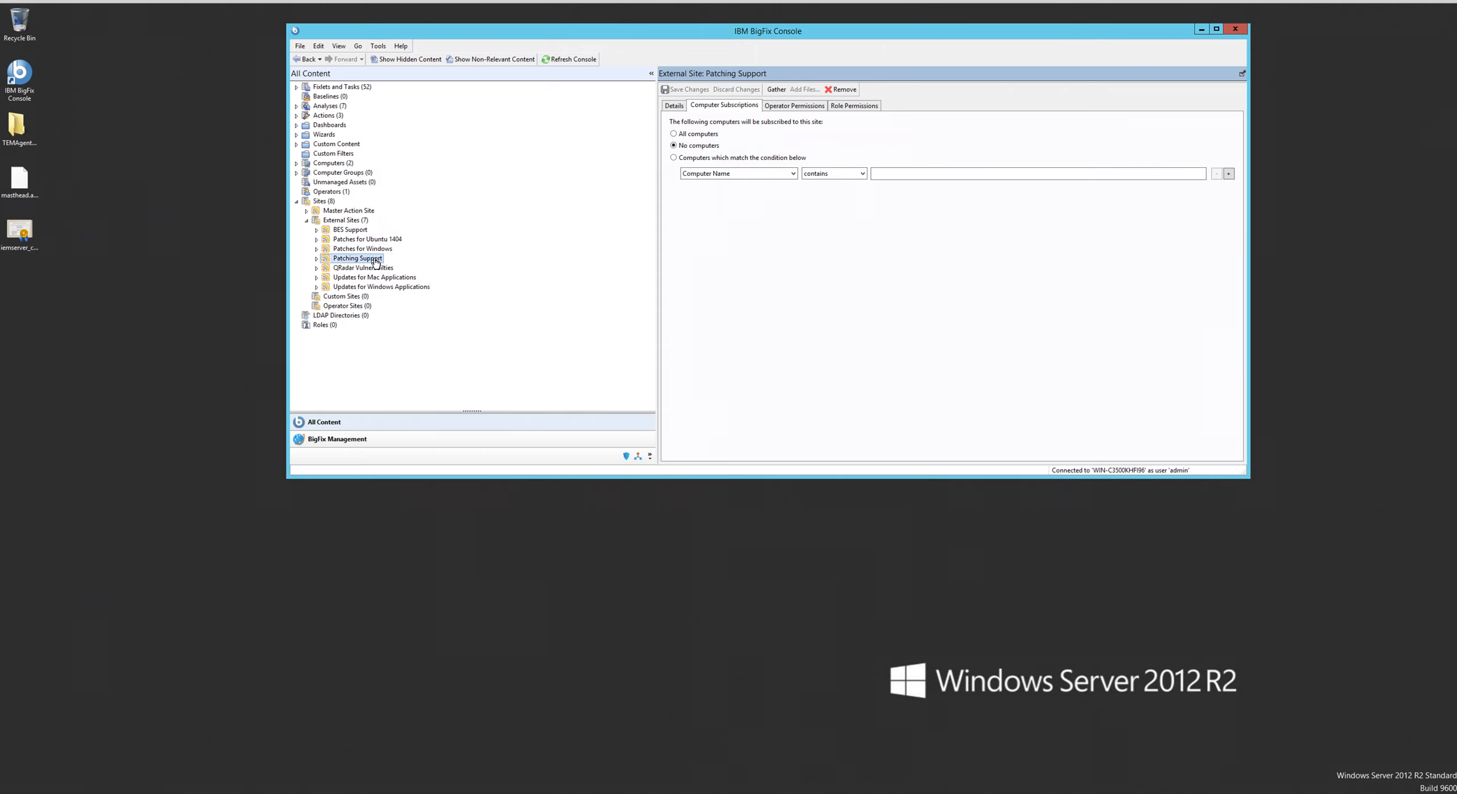
click(674, 134)
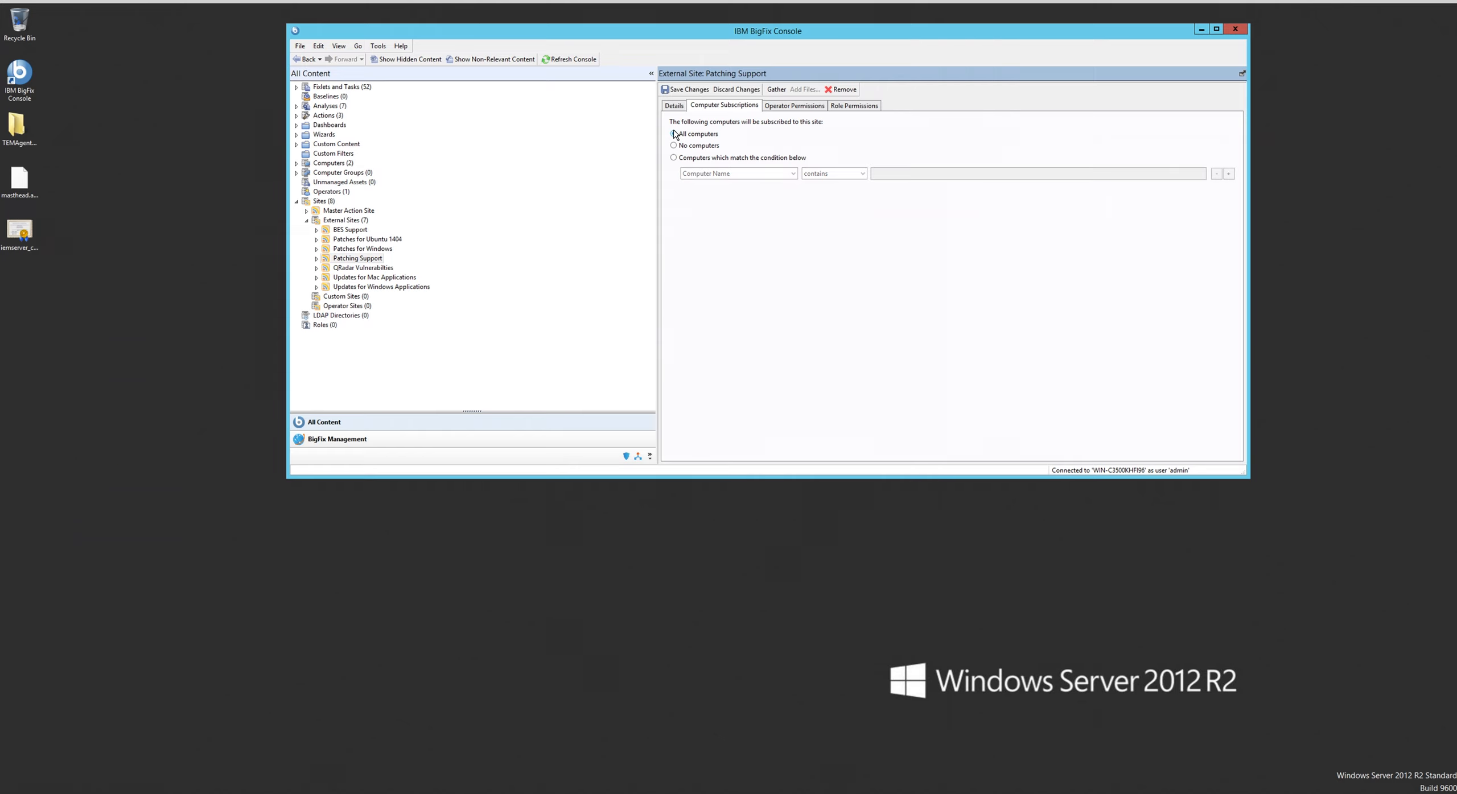
click(675, 90)
- Subscribe all computers to the QRadar Vulnerabilities and Updates for Windows Applications external sites, saving each change
click(367, 268)
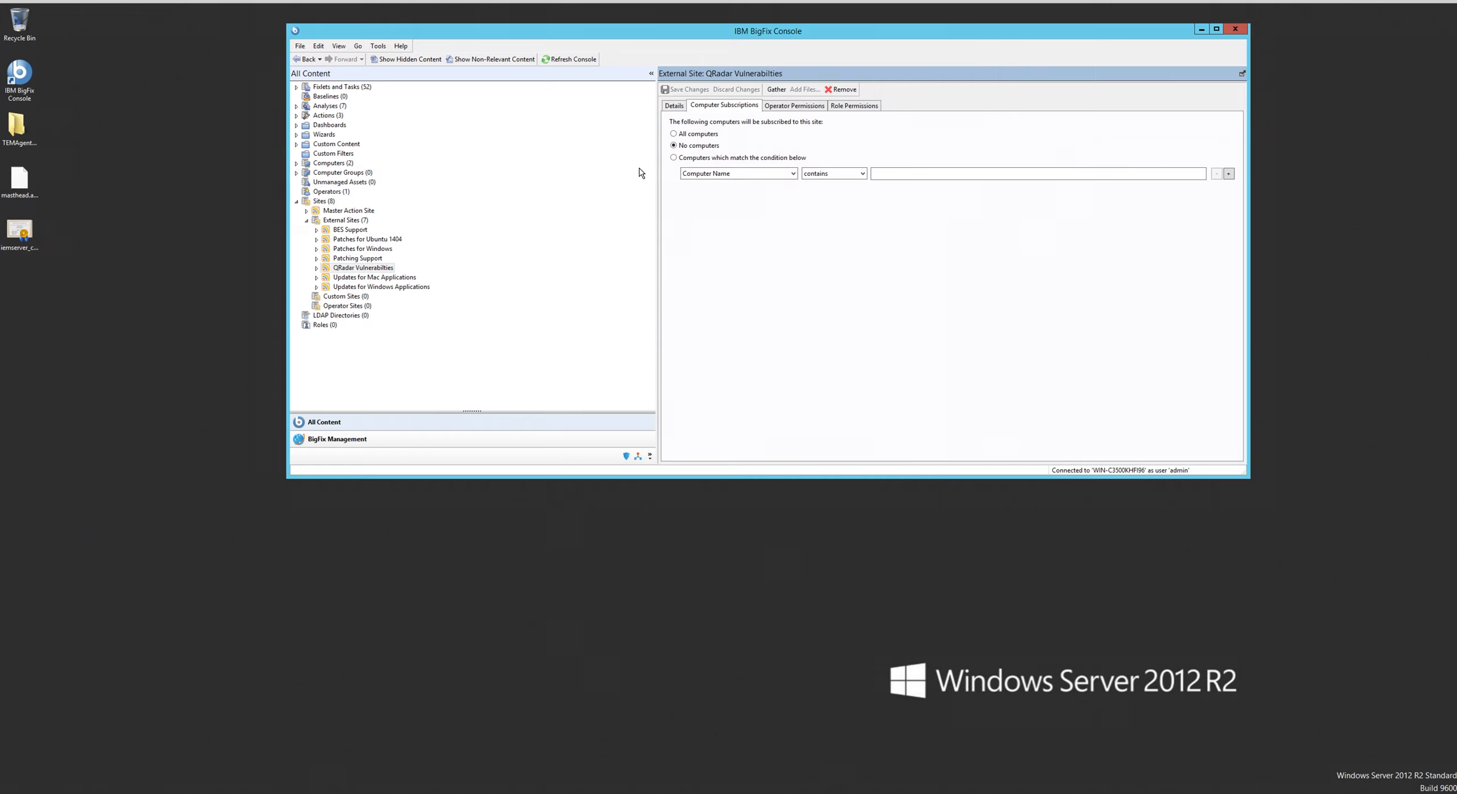
click(673, 134)
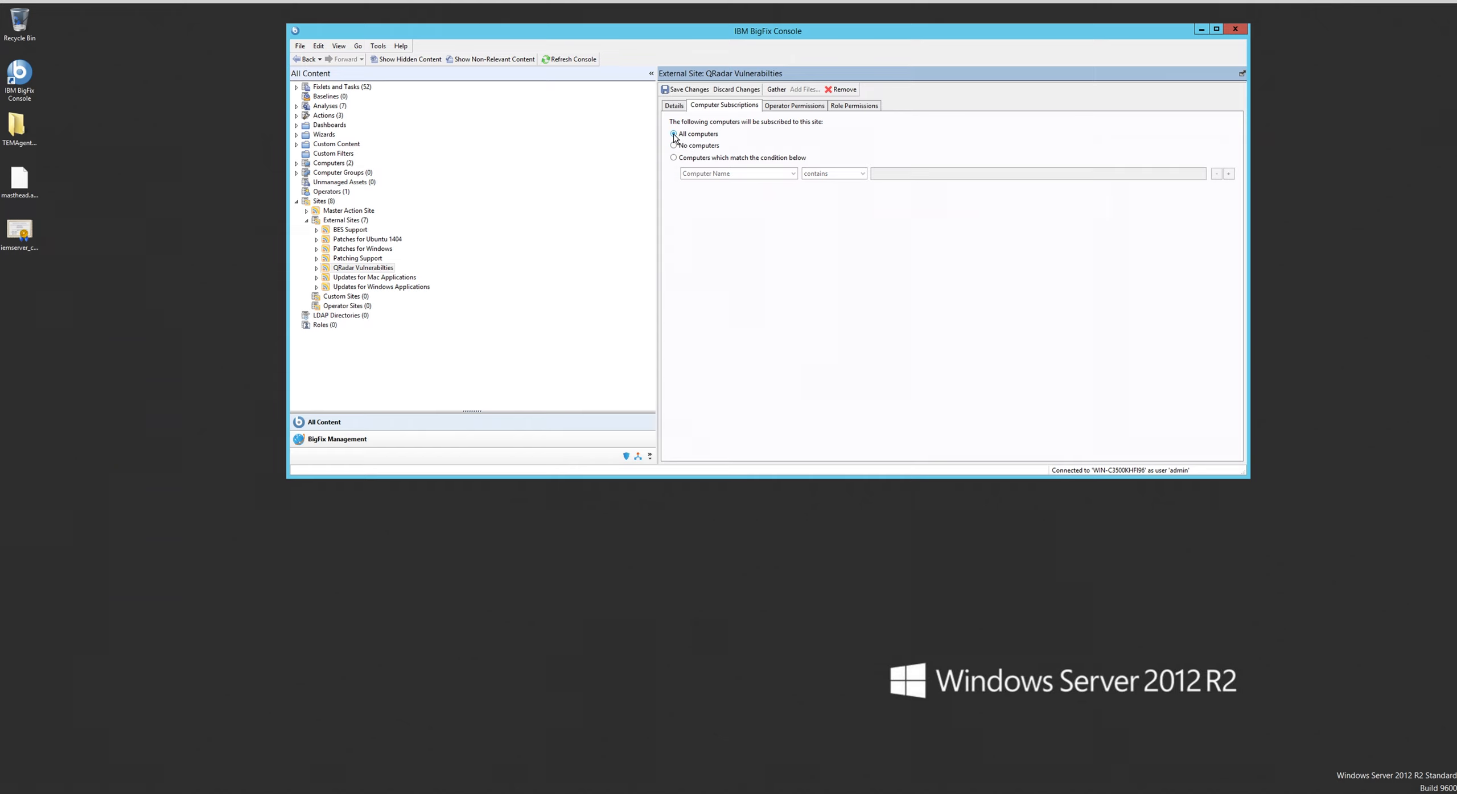
click(686, 91)
click(397, 288)
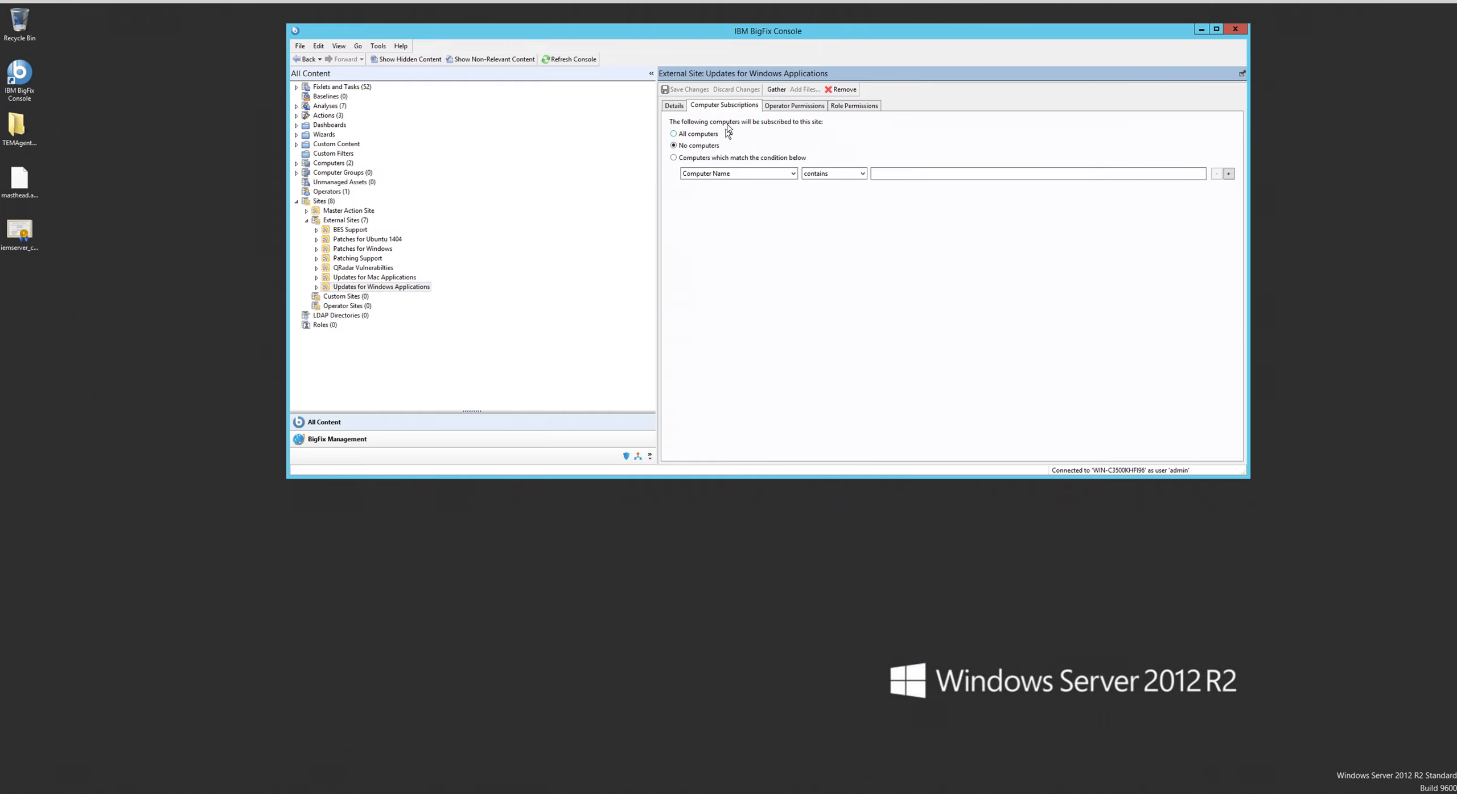
click(677, 135)
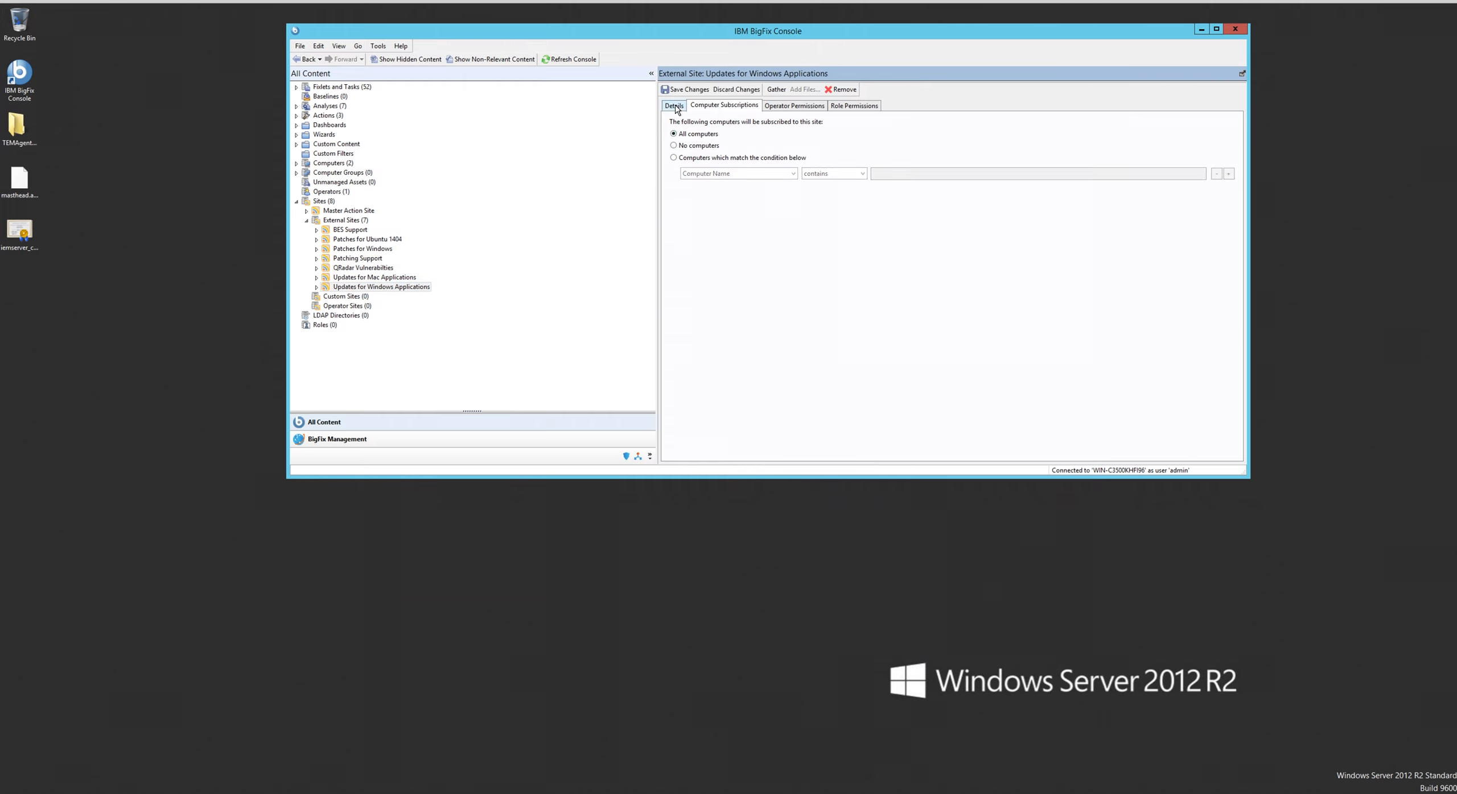
click(676, 91)
- List all Fixlets and Tasks and search them for "BES Server"
click(336, 87)
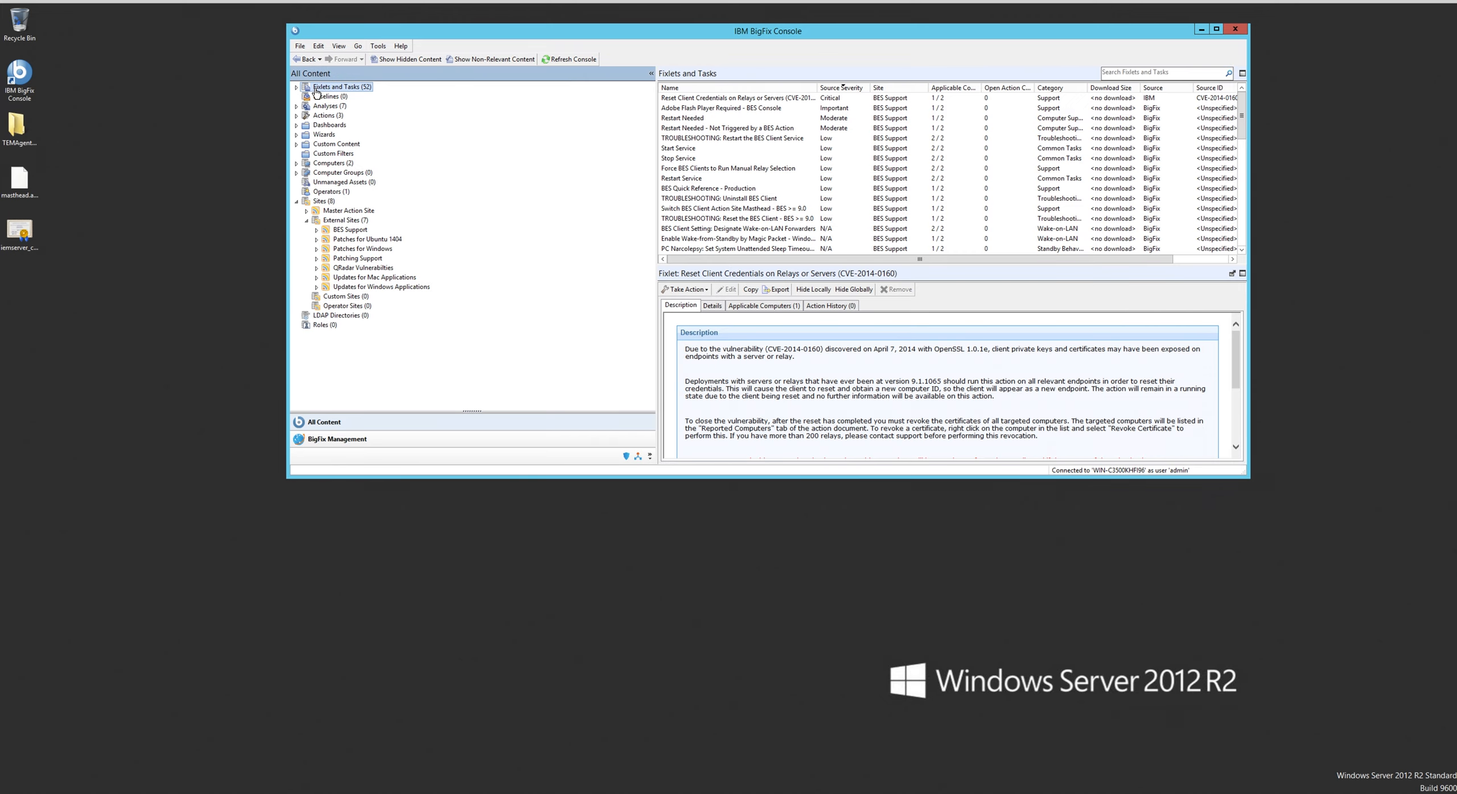
click(356, 47)
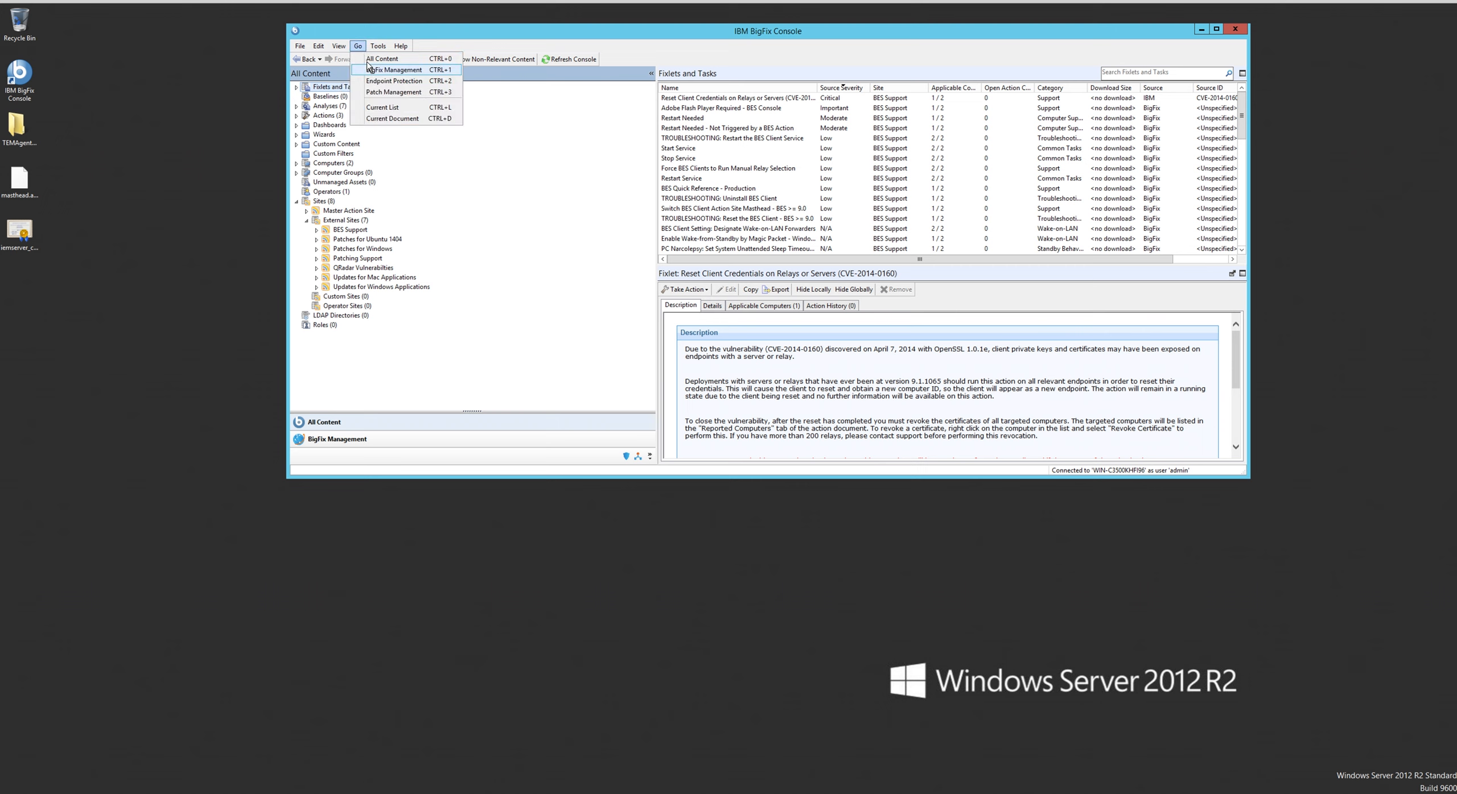
click(367, 60)
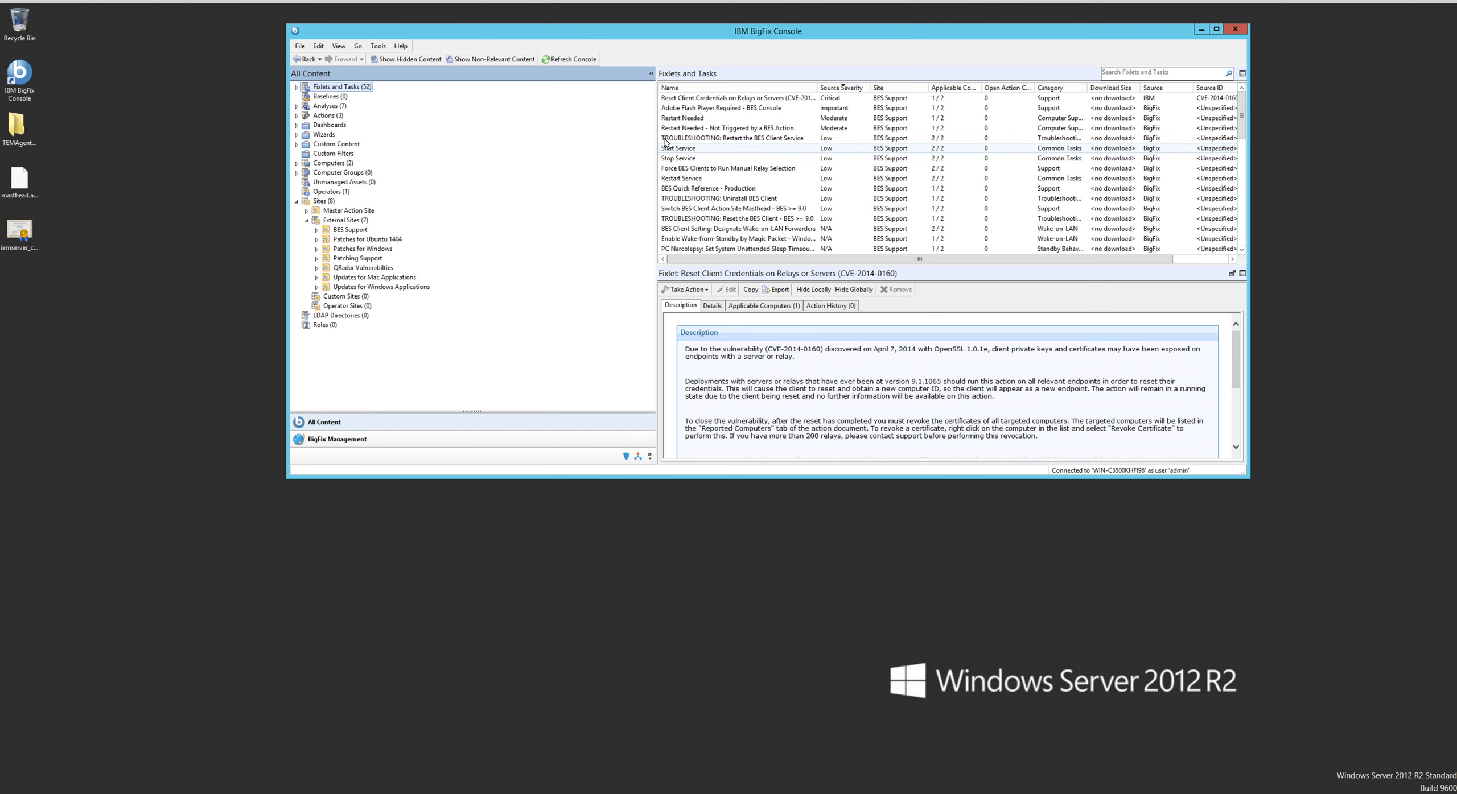
click(464, 62)
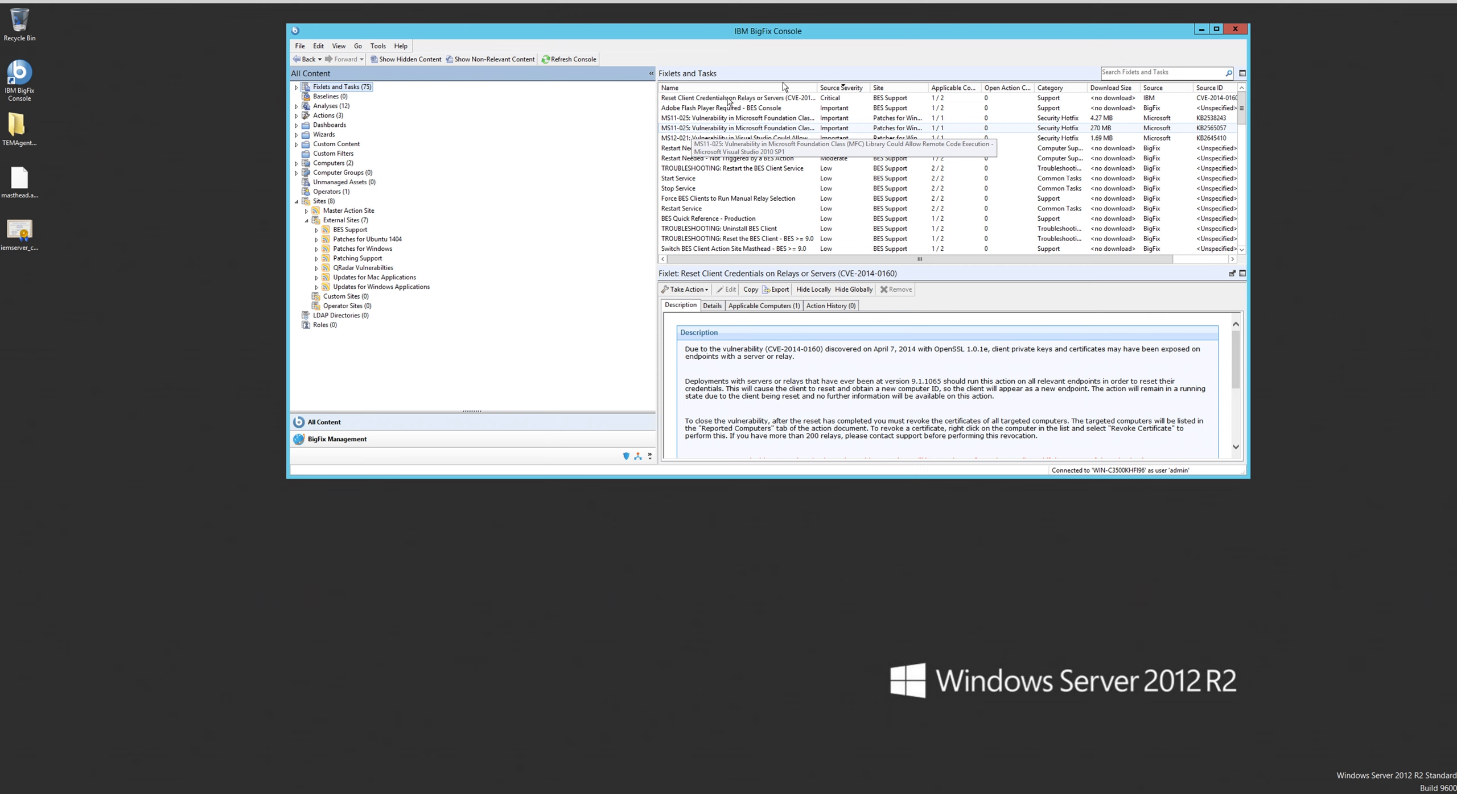
click(1125, 71)
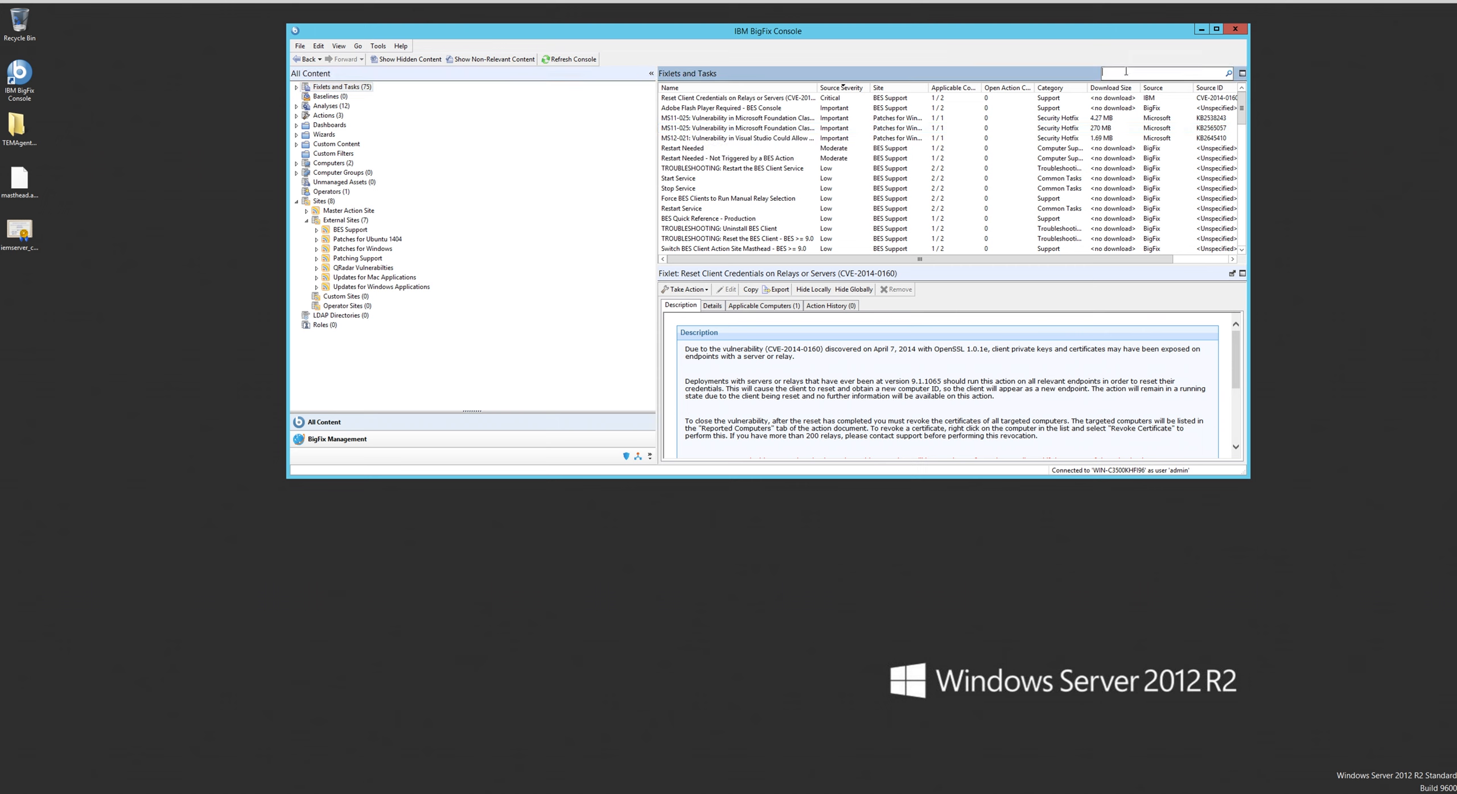
text(BES )
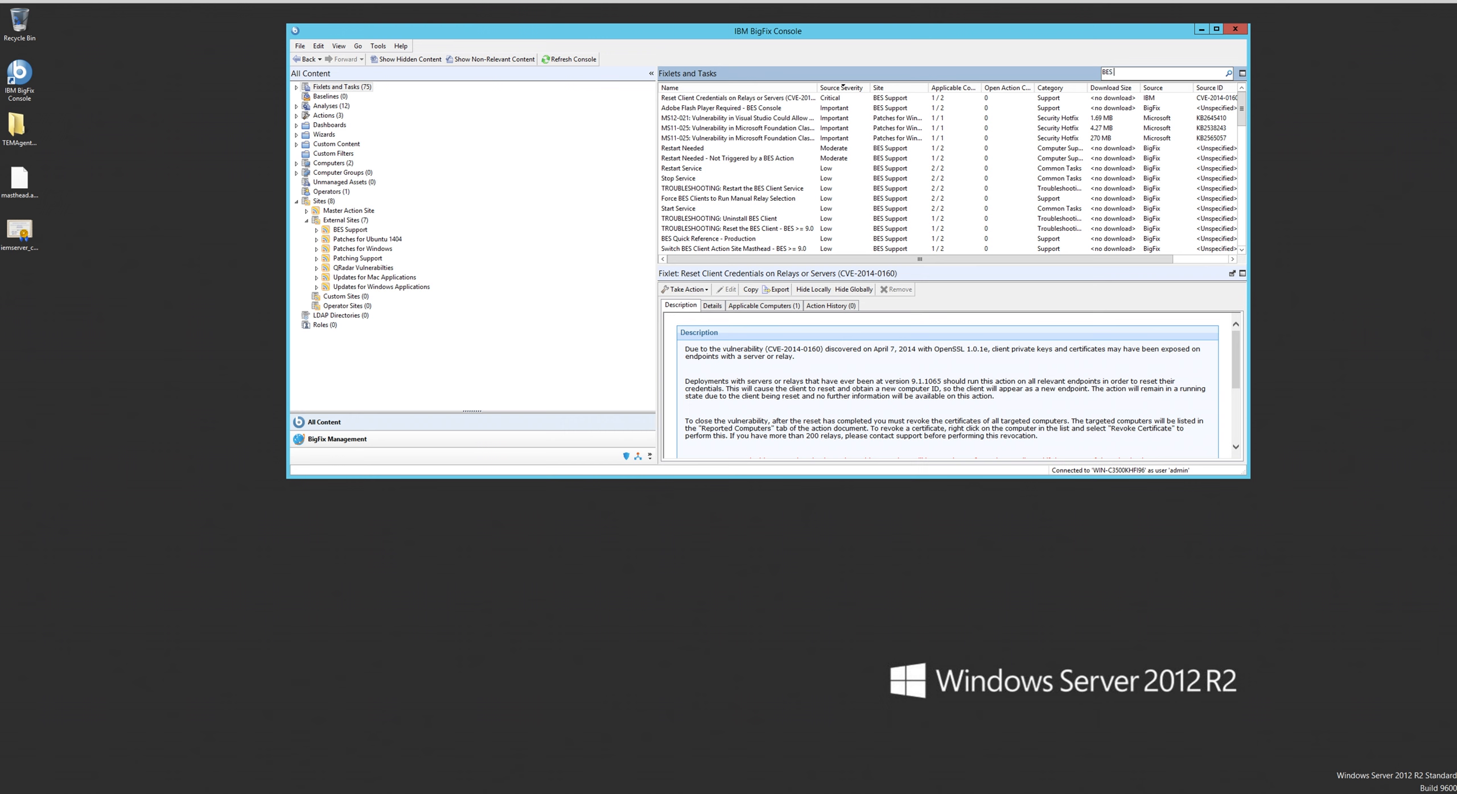
text(Server)
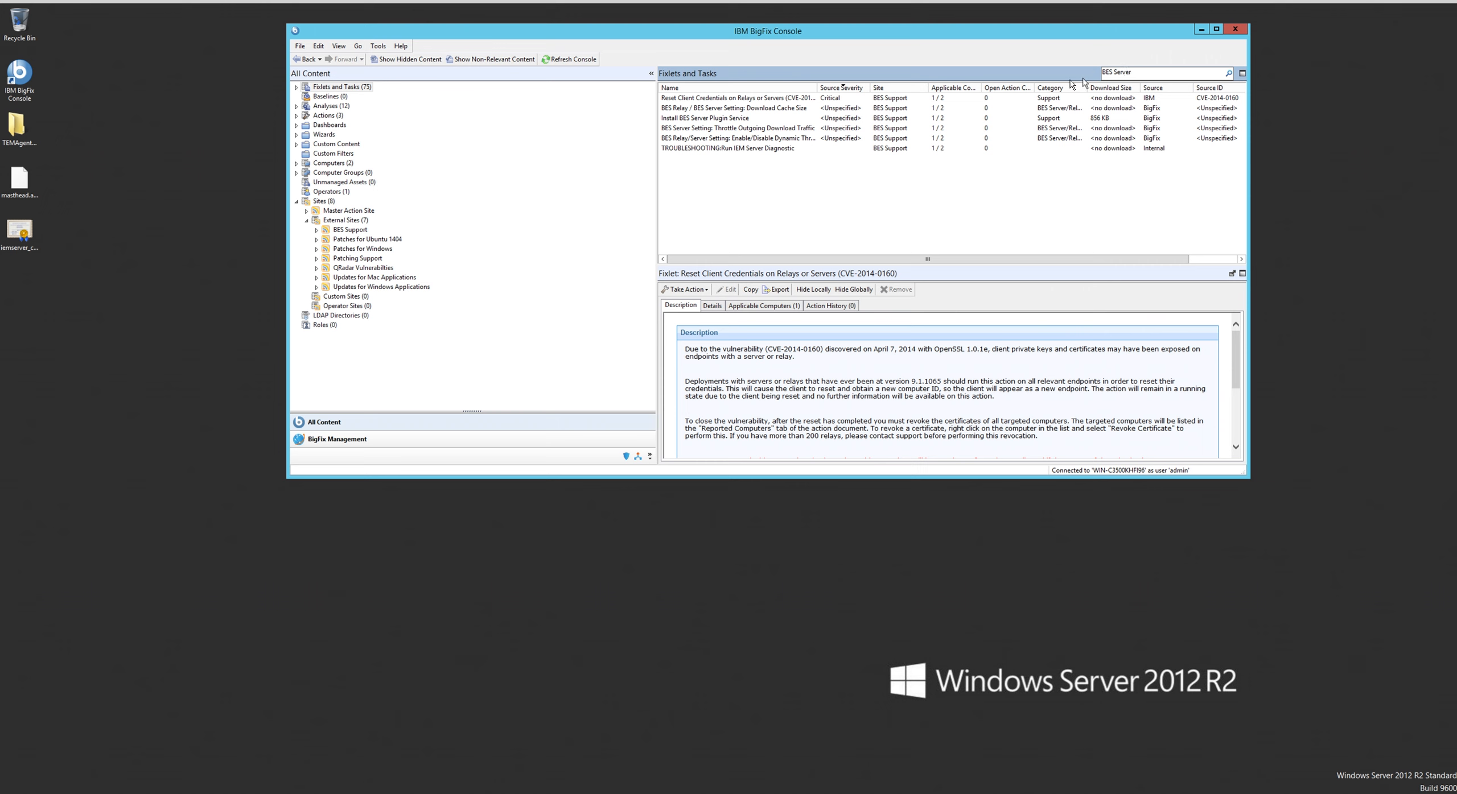
- Deploy the Install BES Server Plugin Service task to its applicable computer, the BES root server, with the default action settings
click(756, 120)
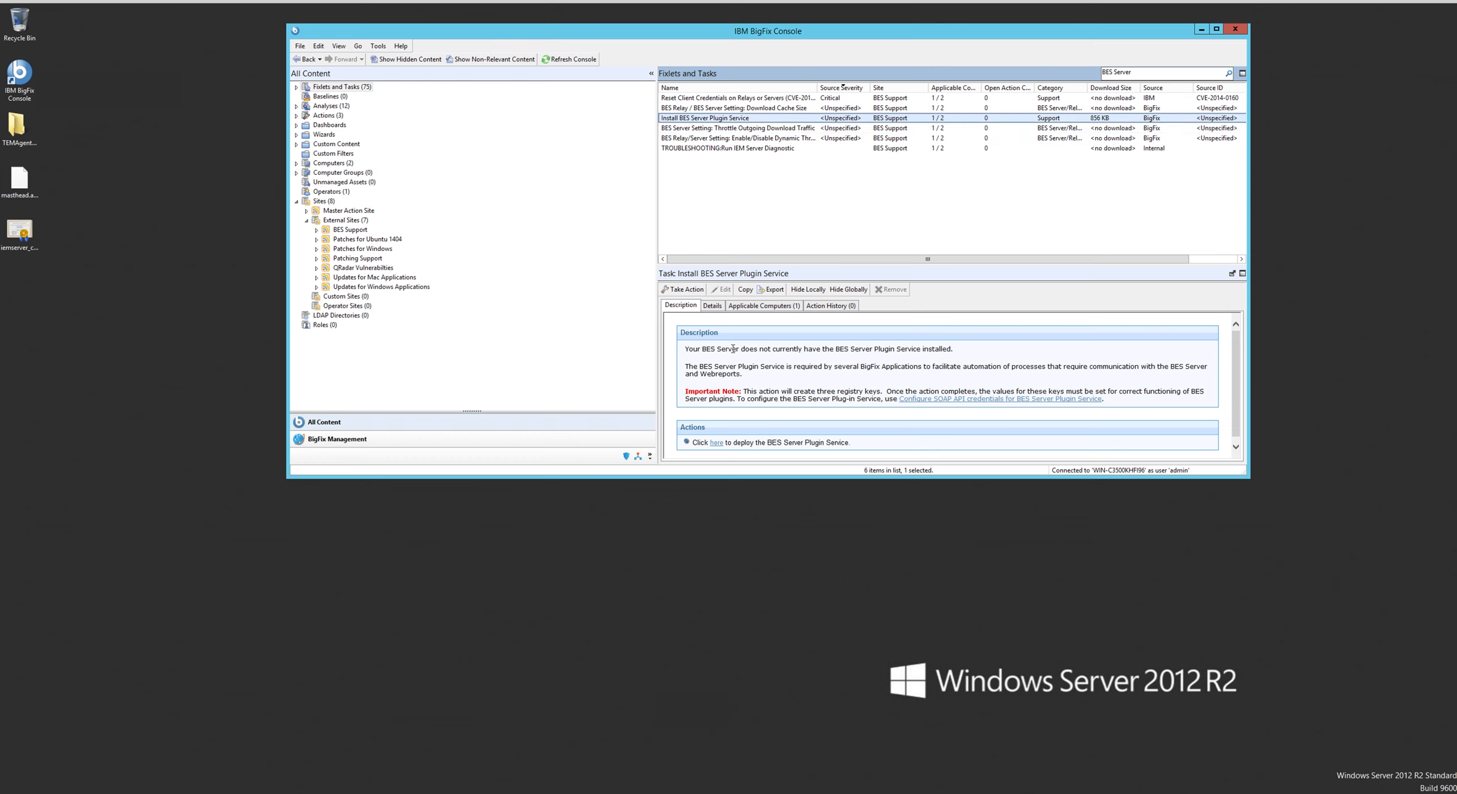
click(745, 308)
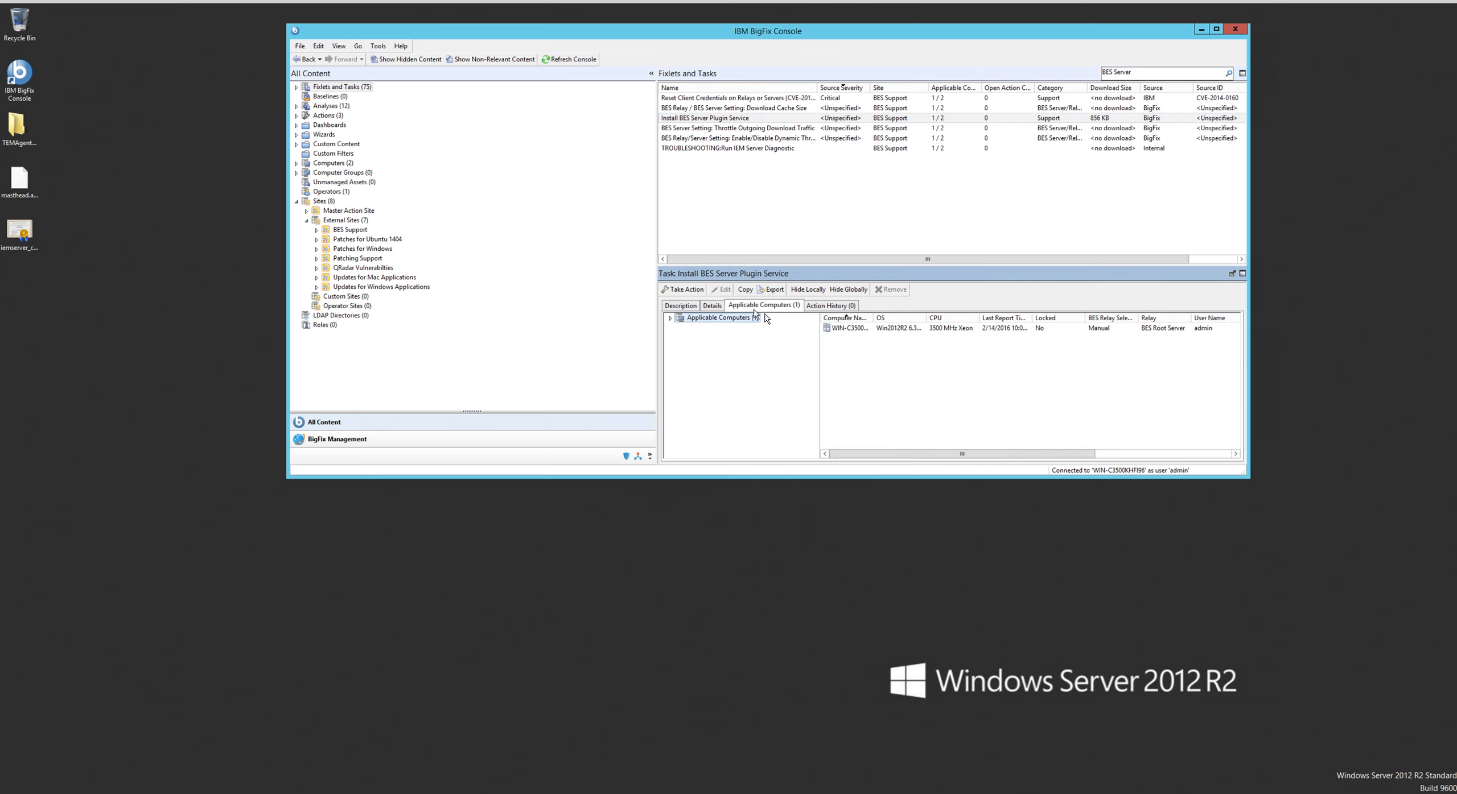
click(852, 329)
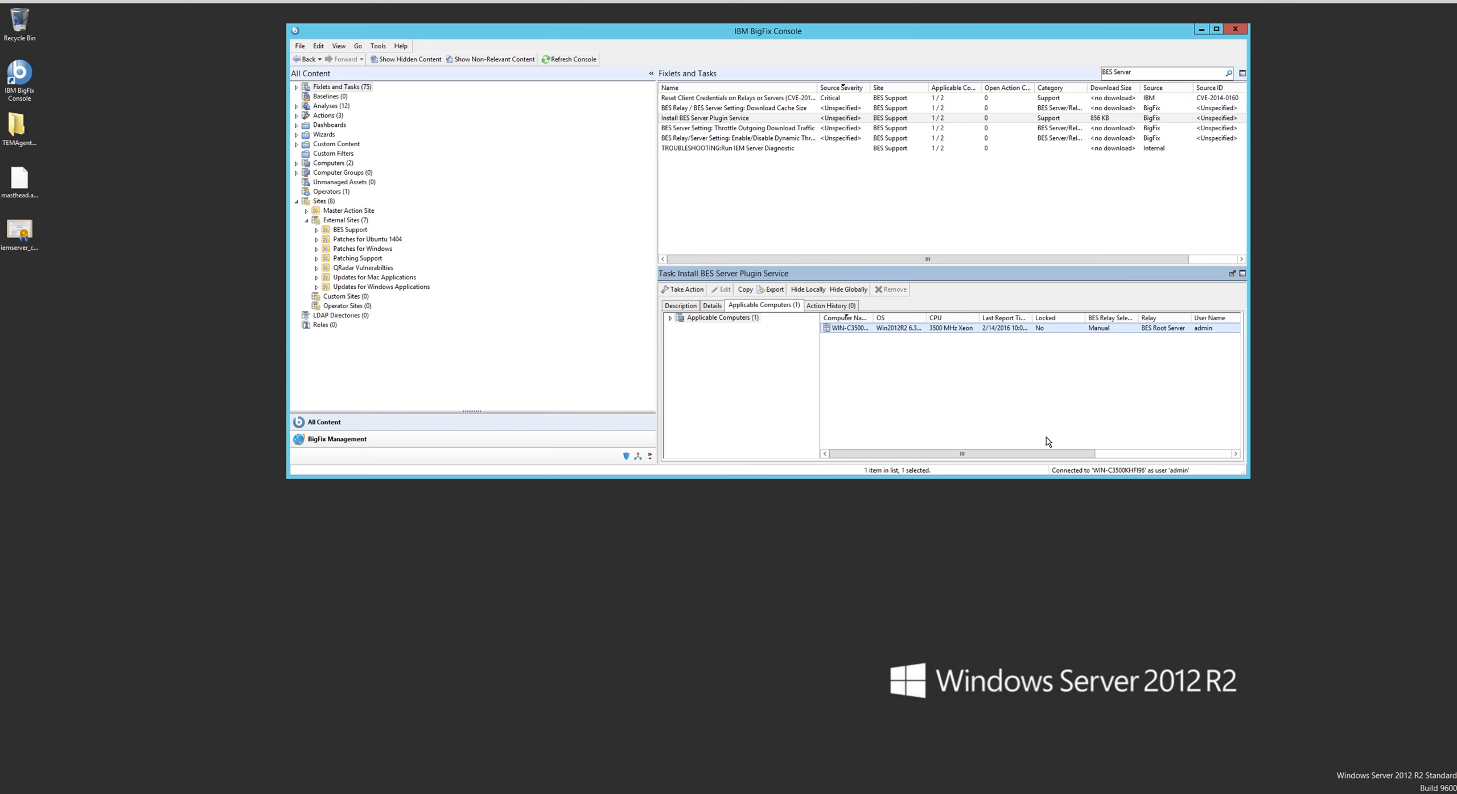
drag(1251, 477, 1287, 613)
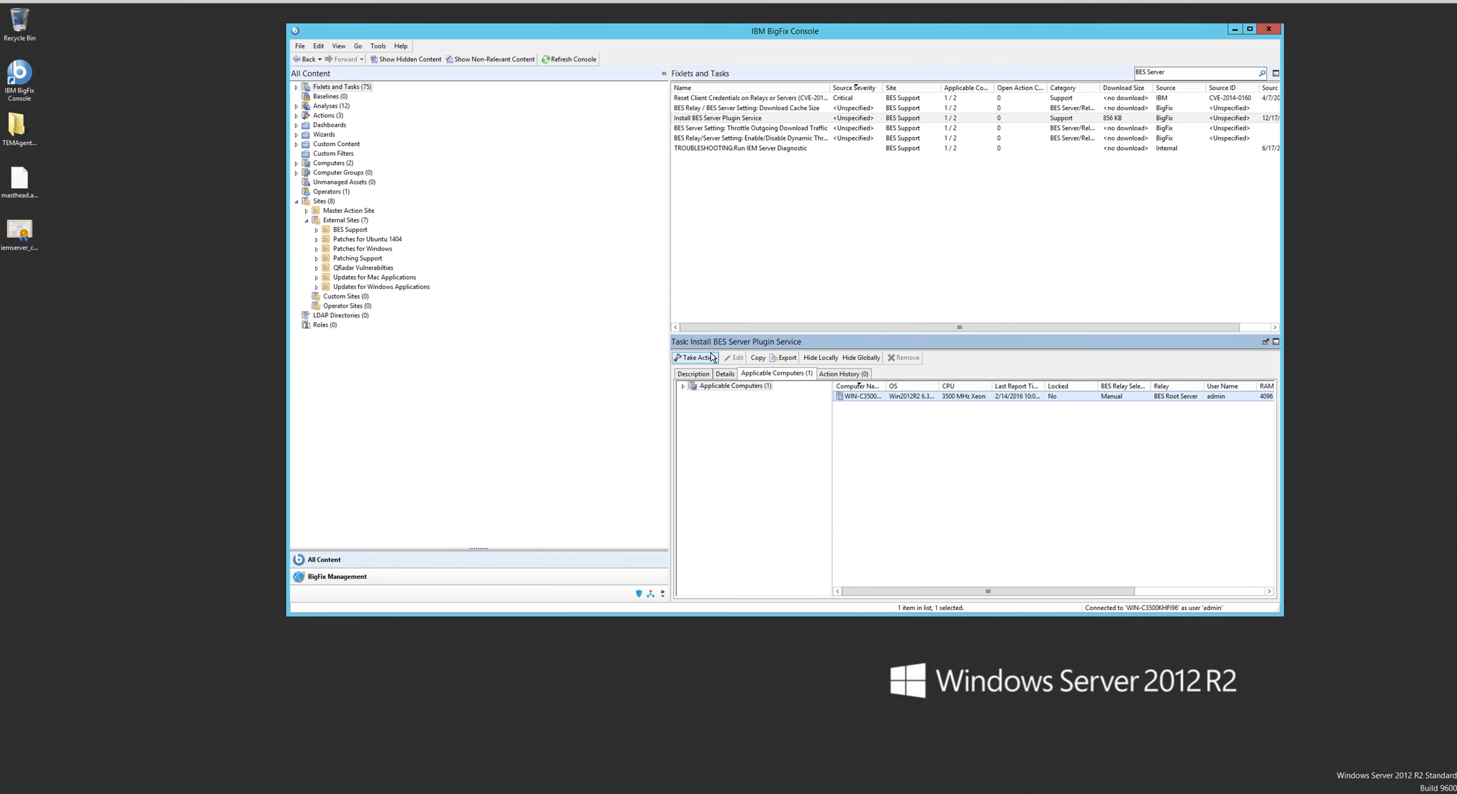
click(704, 359)
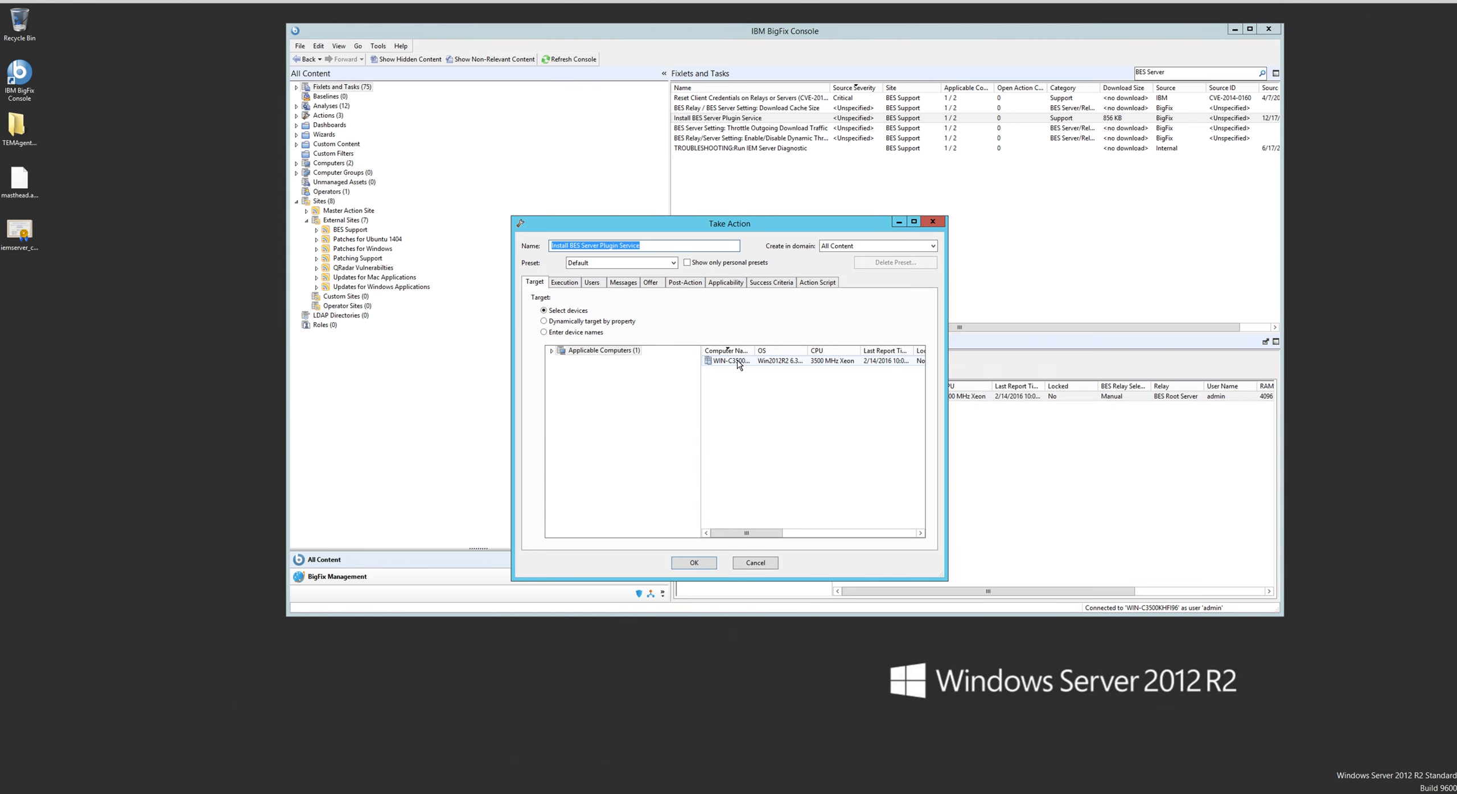
click(737, 362)
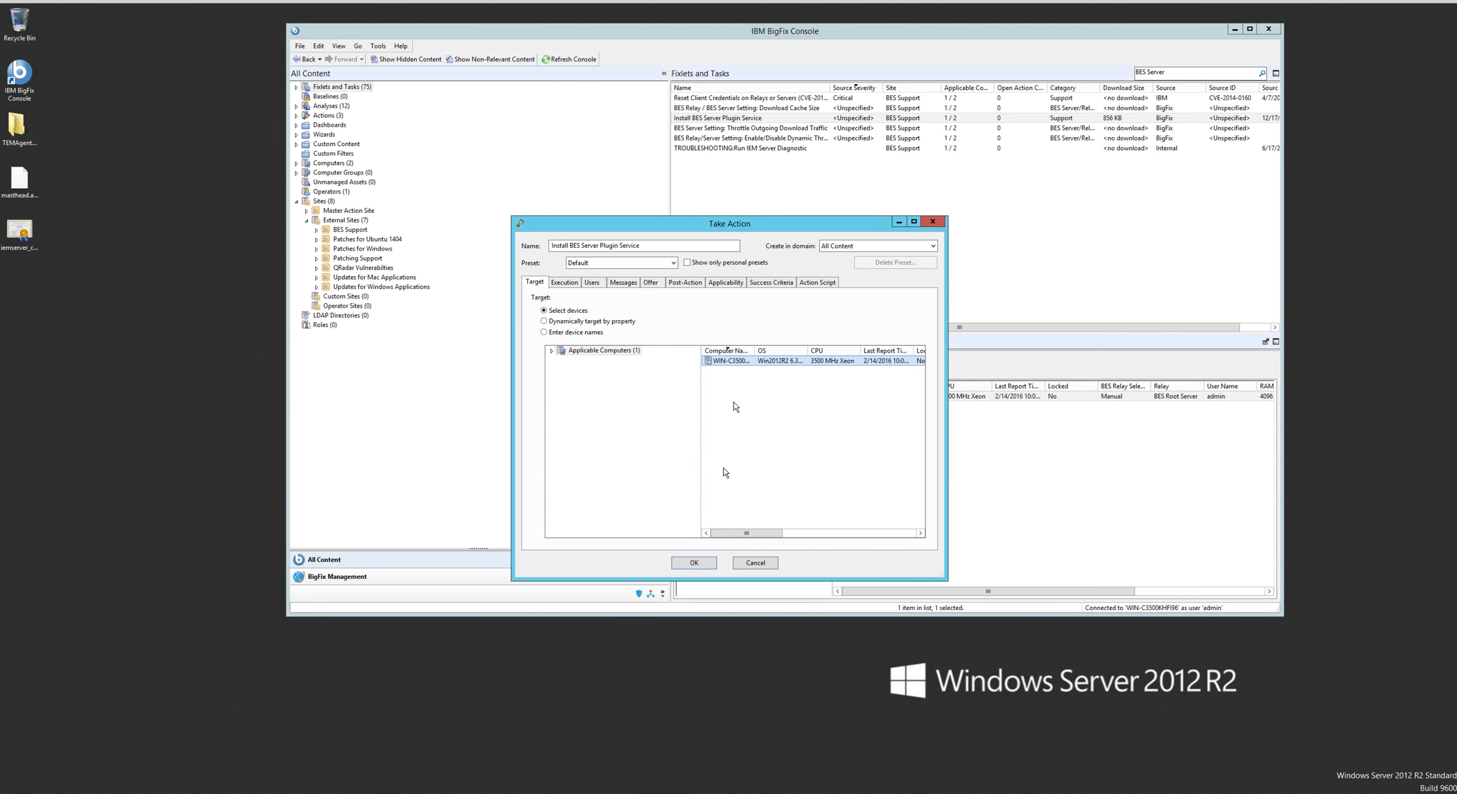
click(703, 563)
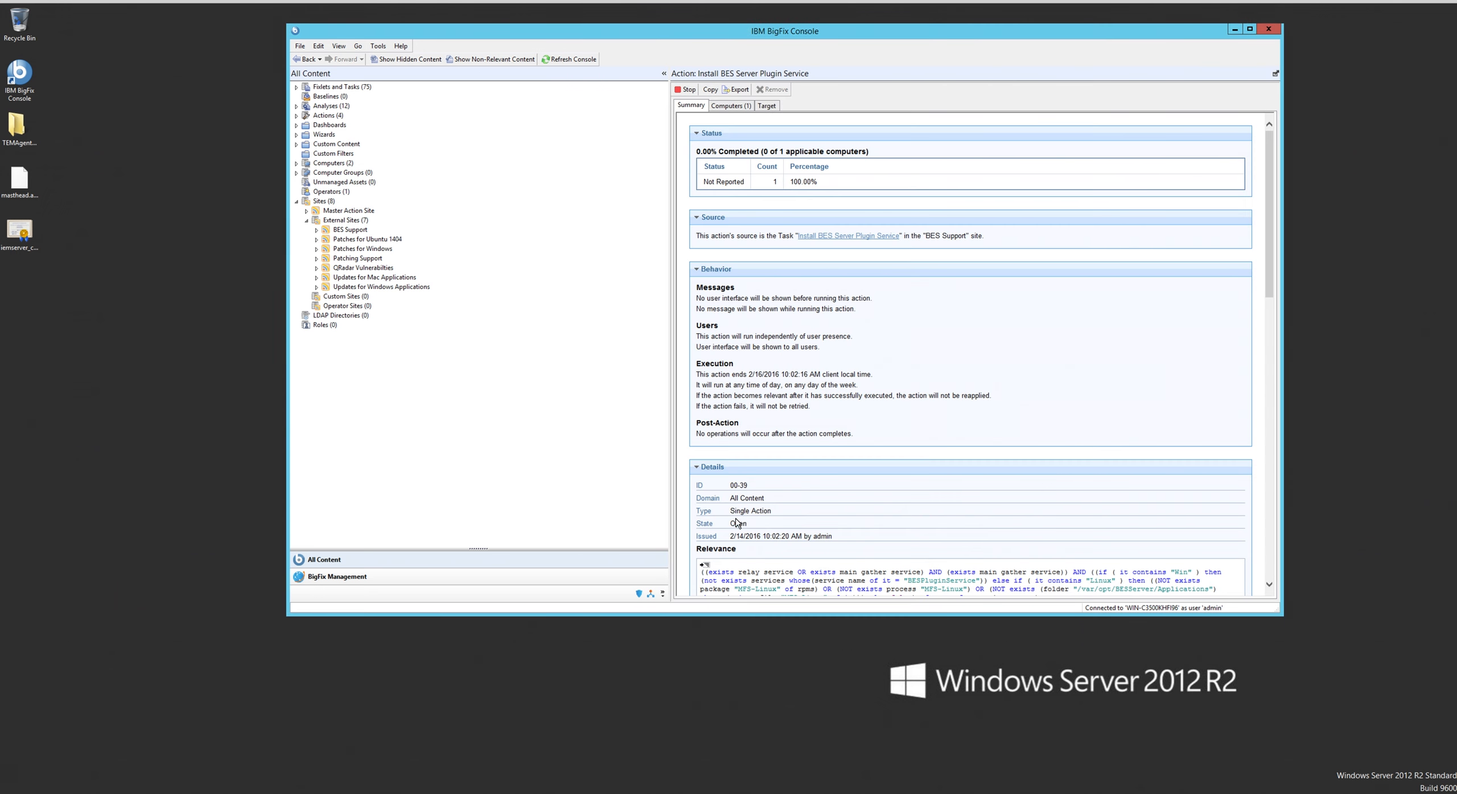
- Refresh the console and display the full Fixlets and Tasks list
click(572, 59)
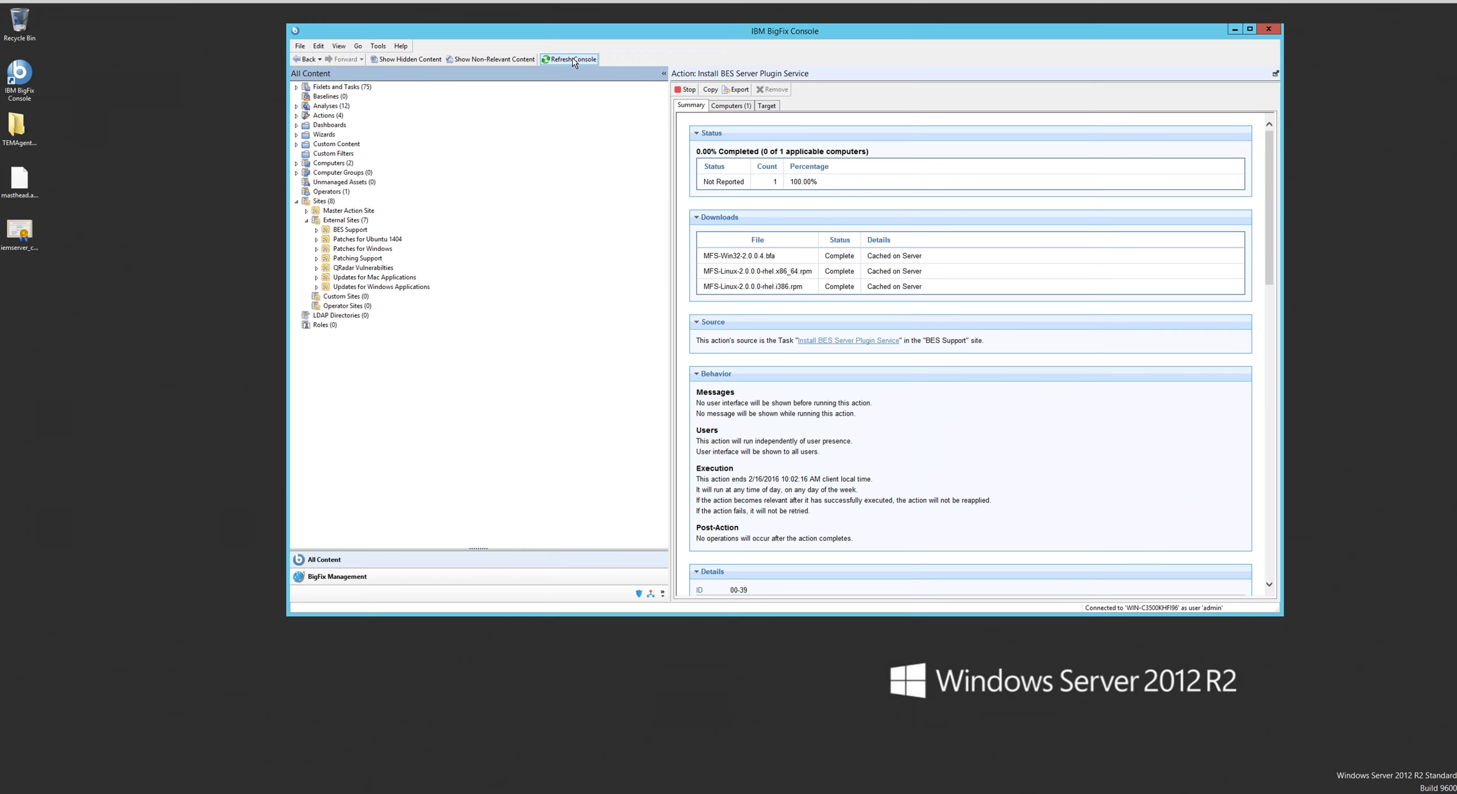
click(573, 59)
click(573, 60)
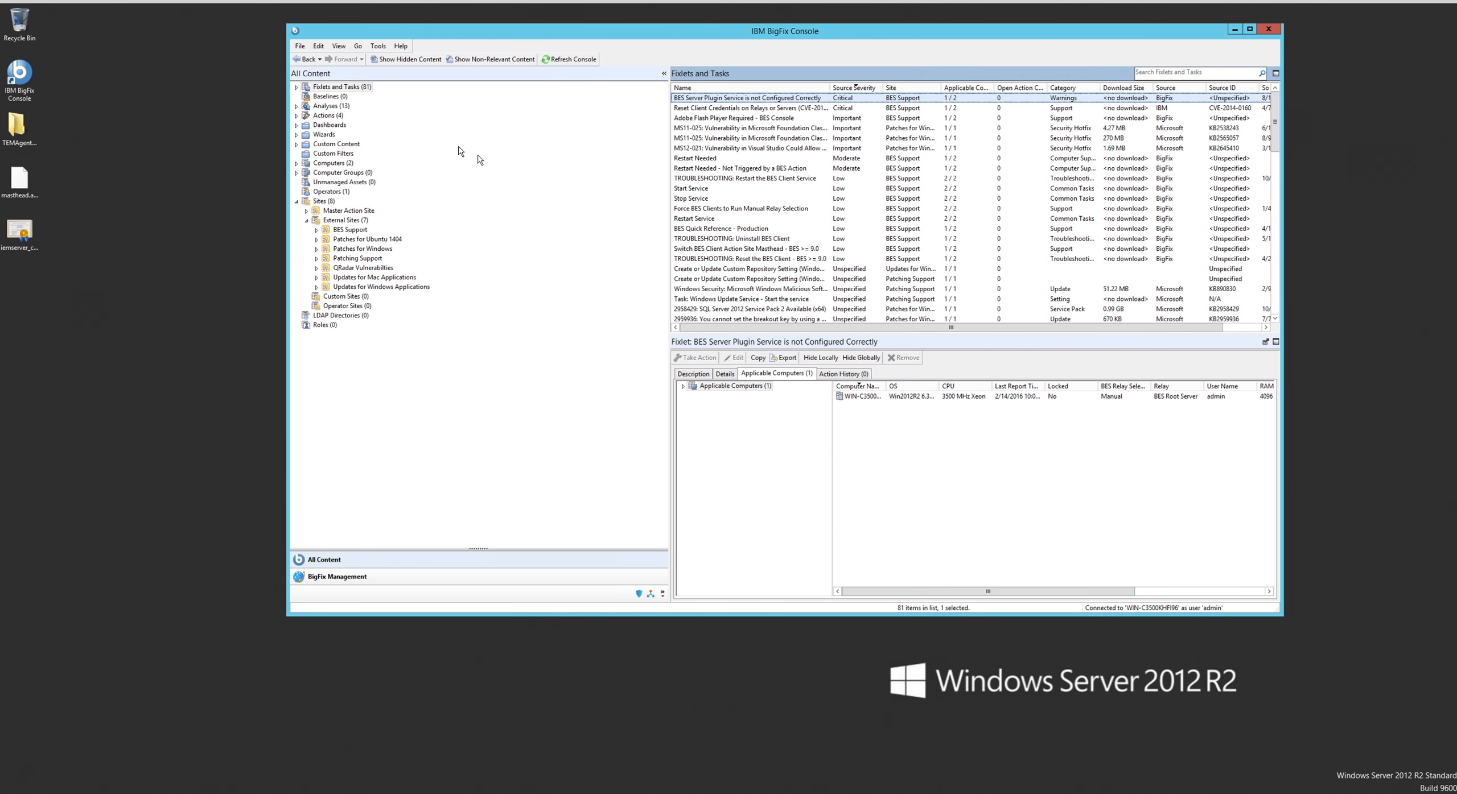
click(353, 88)
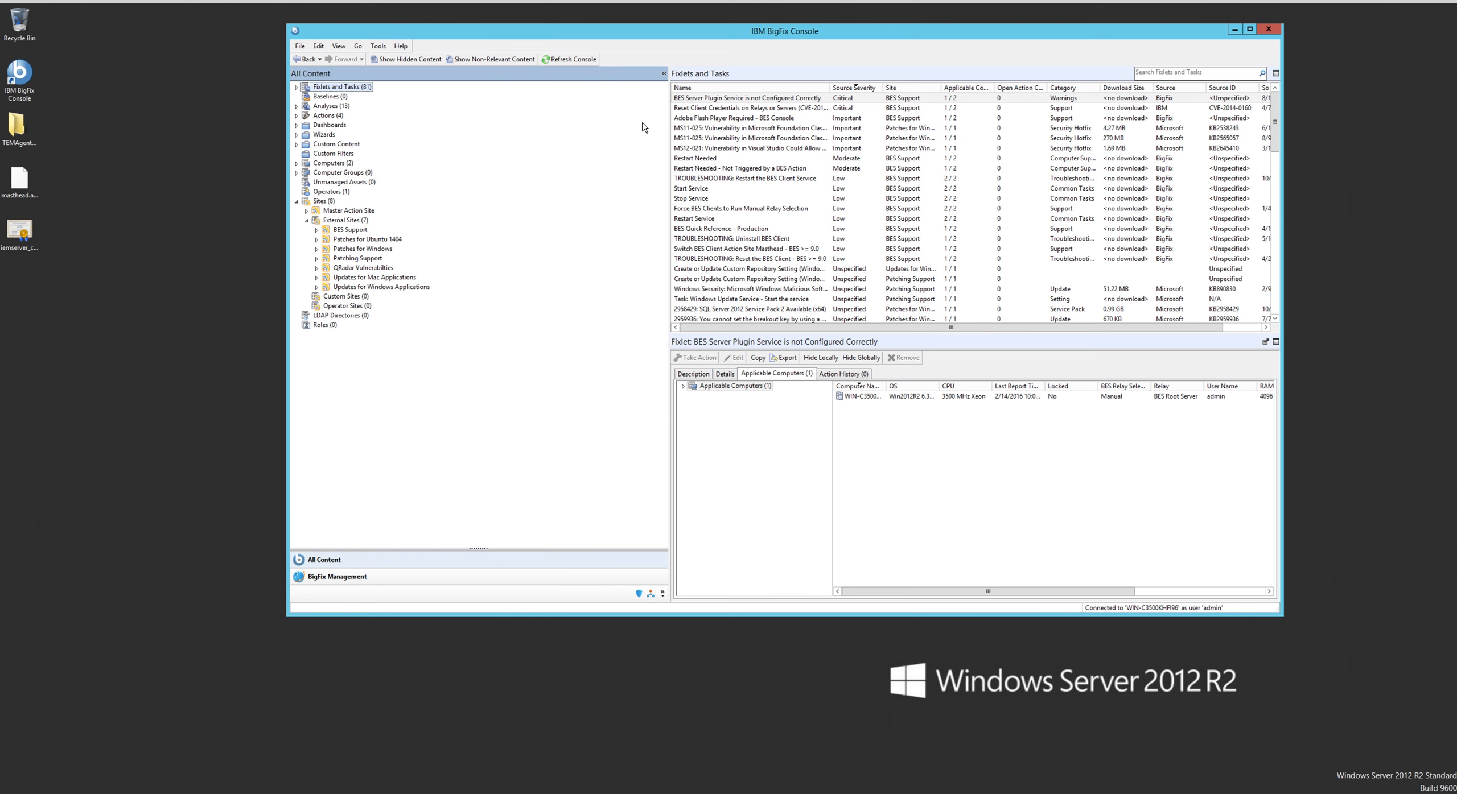
- Select the "BES Server Plugin Service is not Configured Correctly" Fixlet and its applicable computer
click(692, 100)
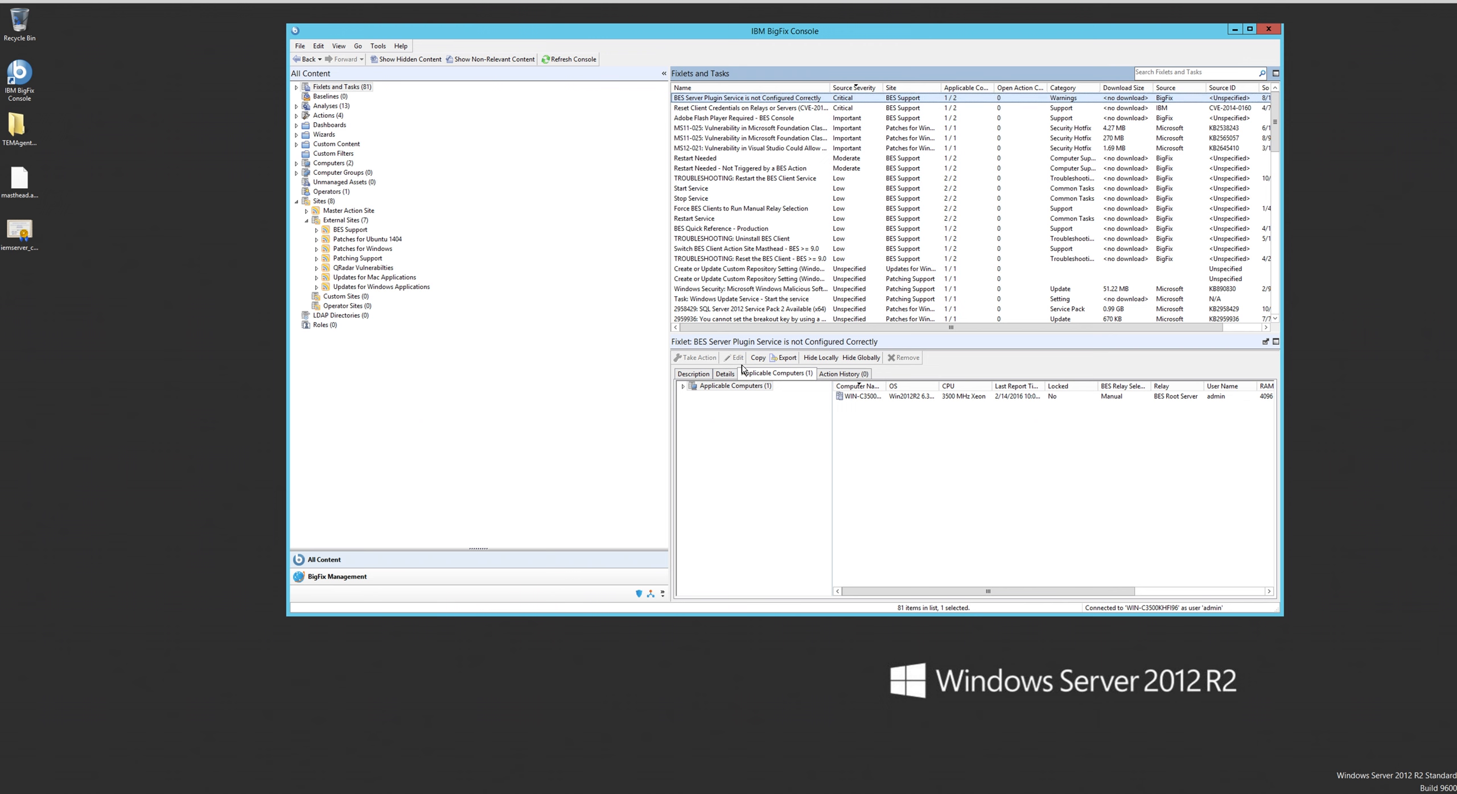
click(855, 397)
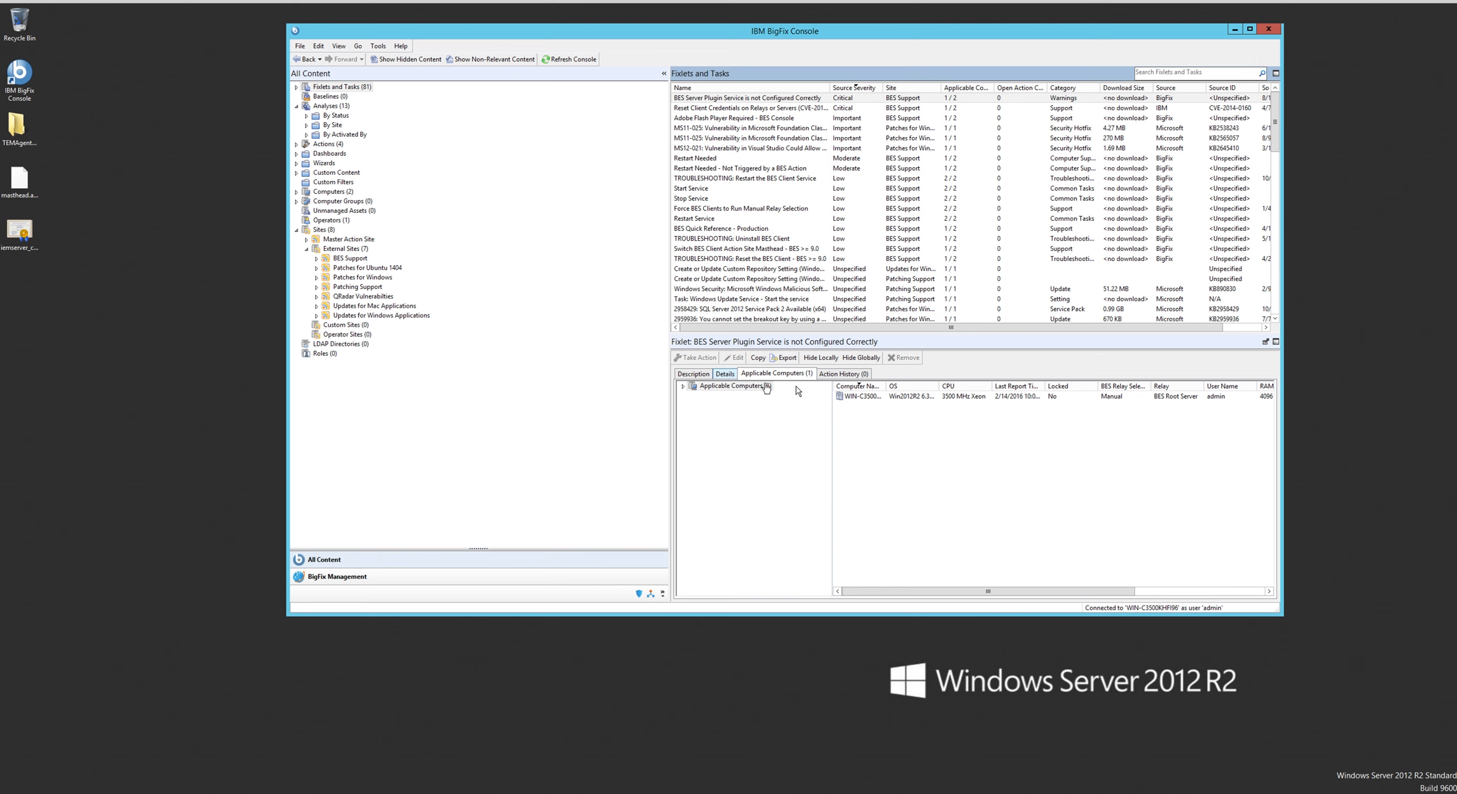
click(858, 398)
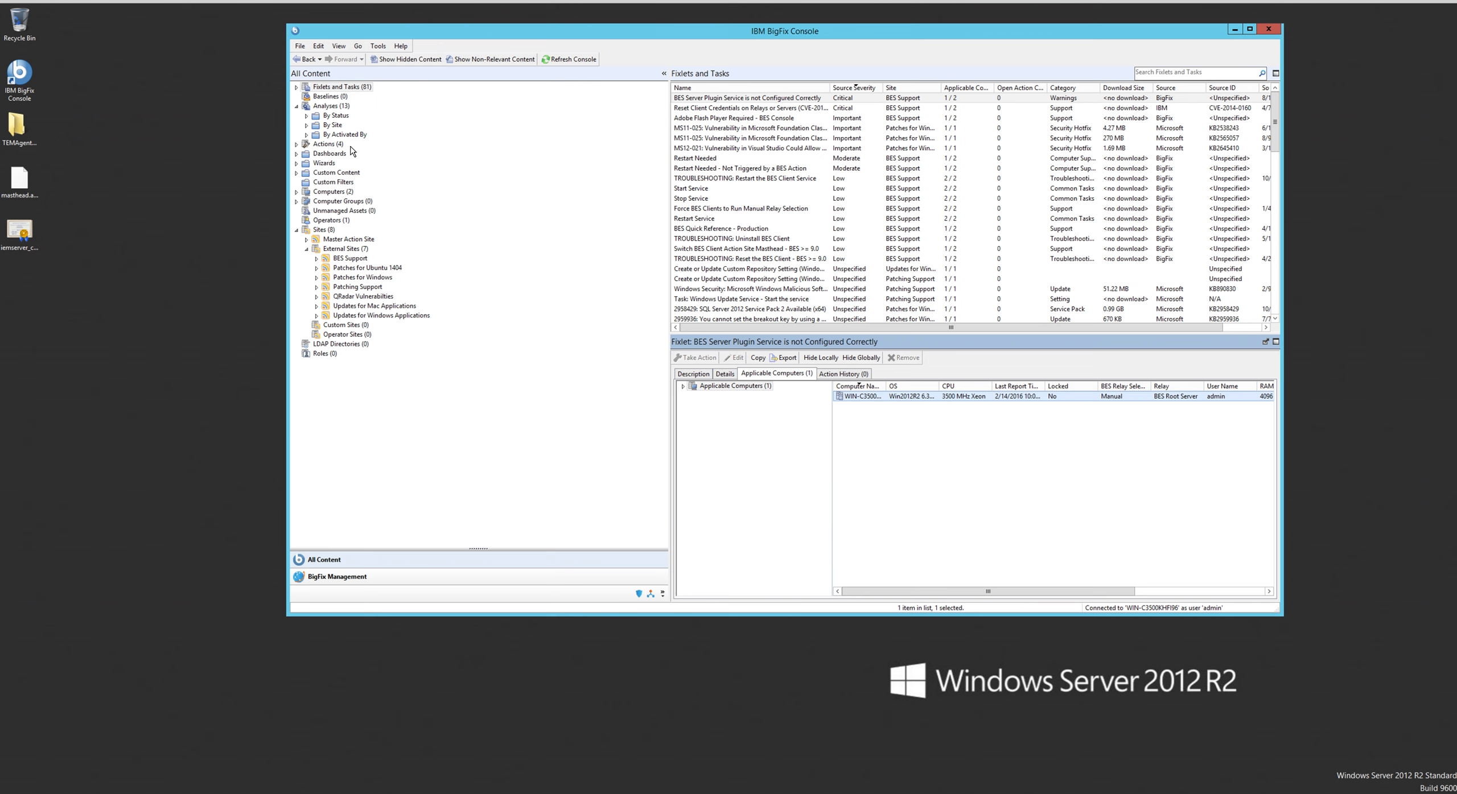
- Activate all the listed analyses, from Download Plug-in Versions through Notification Service Settings
click(328, 108)
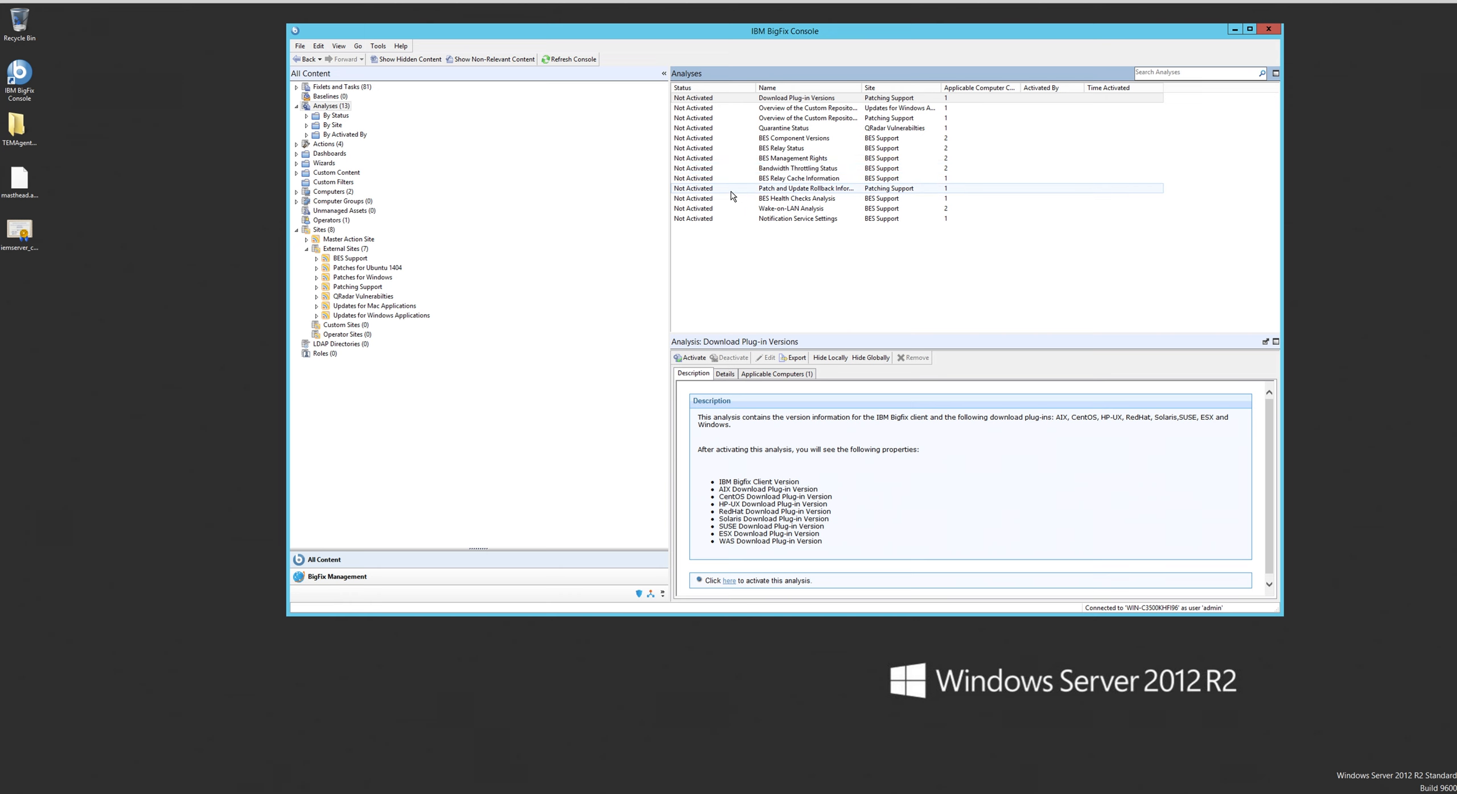
click(707, 99)
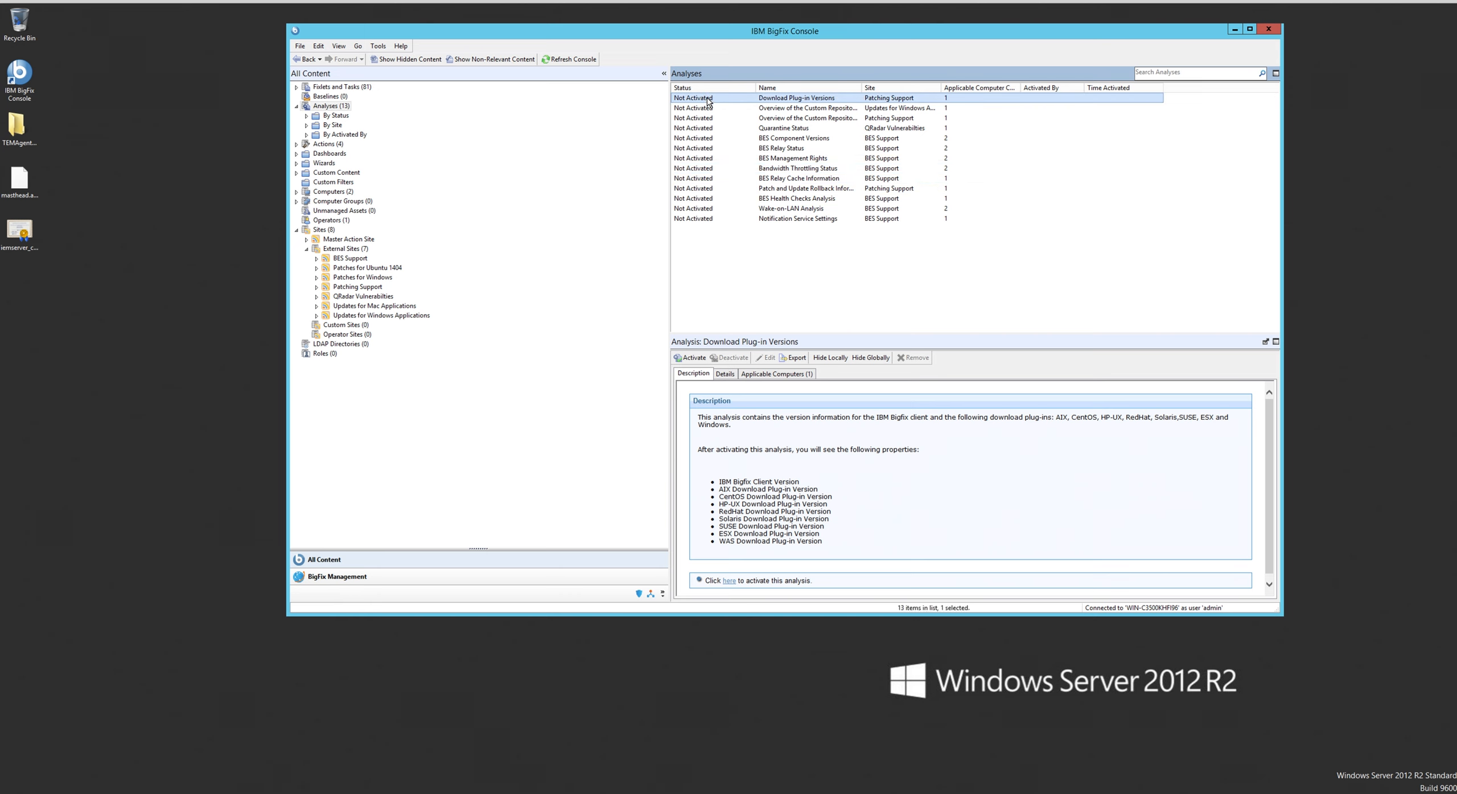
shift+click(705, 219)
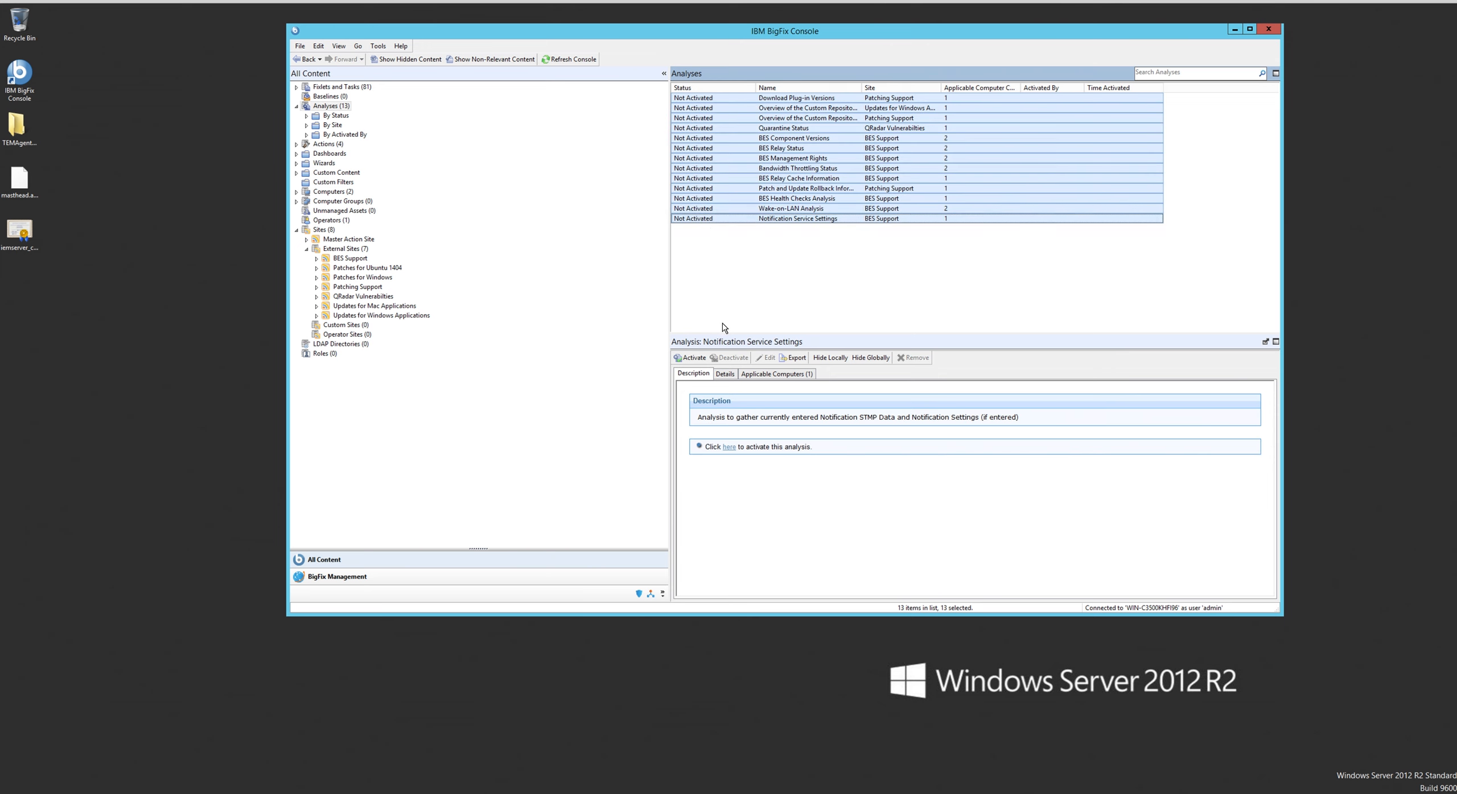
click(689, 359)
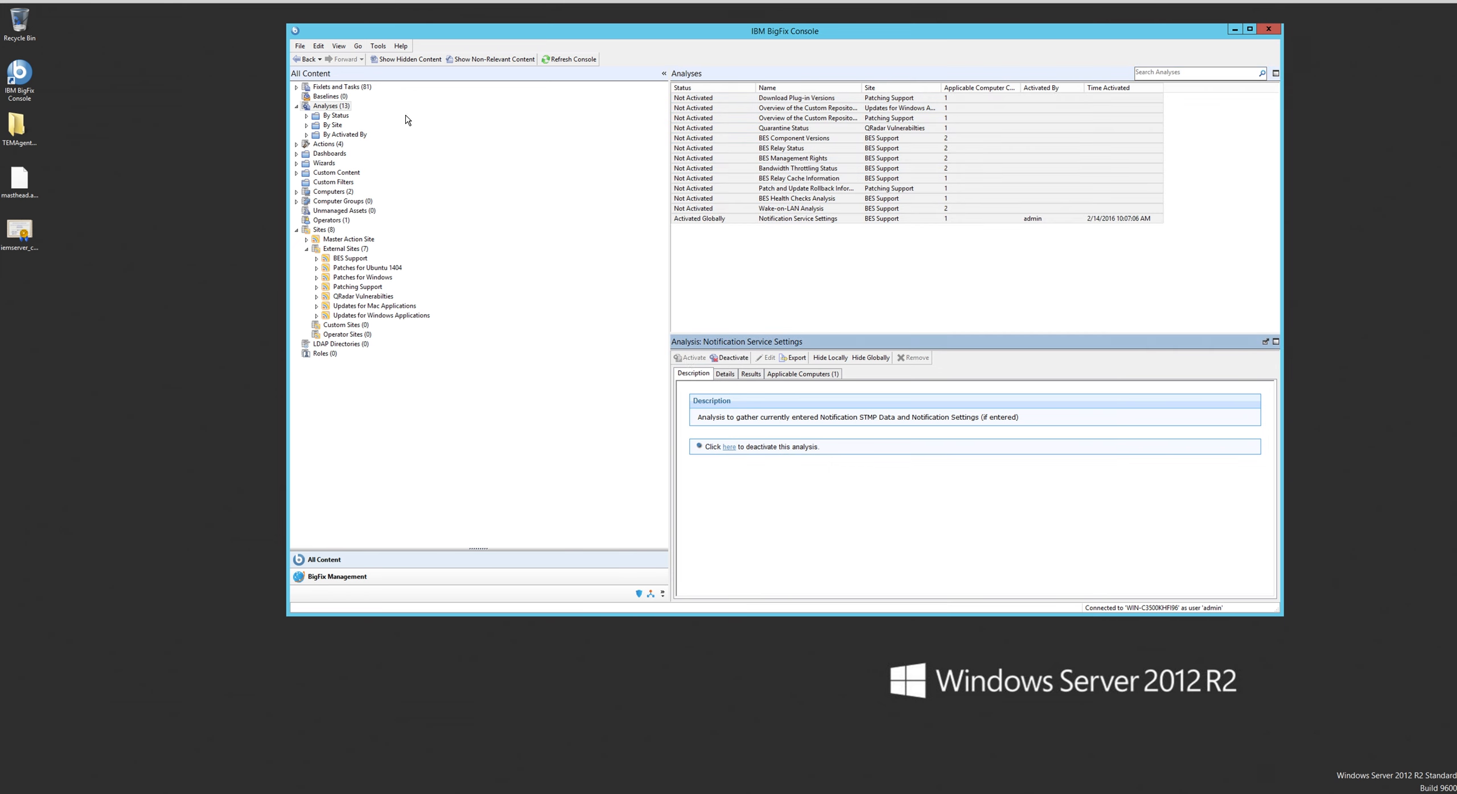
- Open the "Configure REST API credentials for BES Server Plugin Service" task from the description of the "BES Server Plugin Service is not Configured Correctly" Fixlet
click(356, 87)
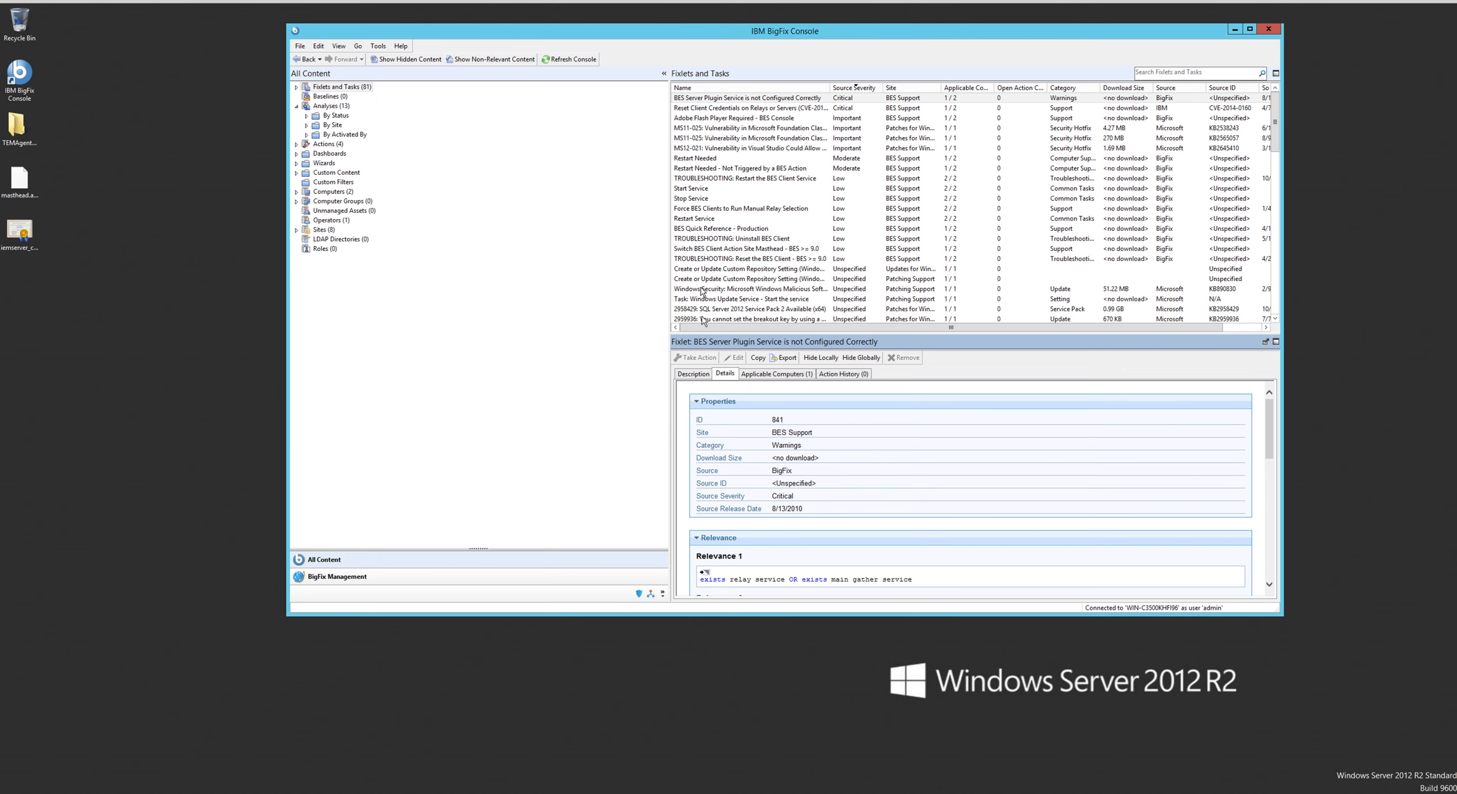
click(697, 99)
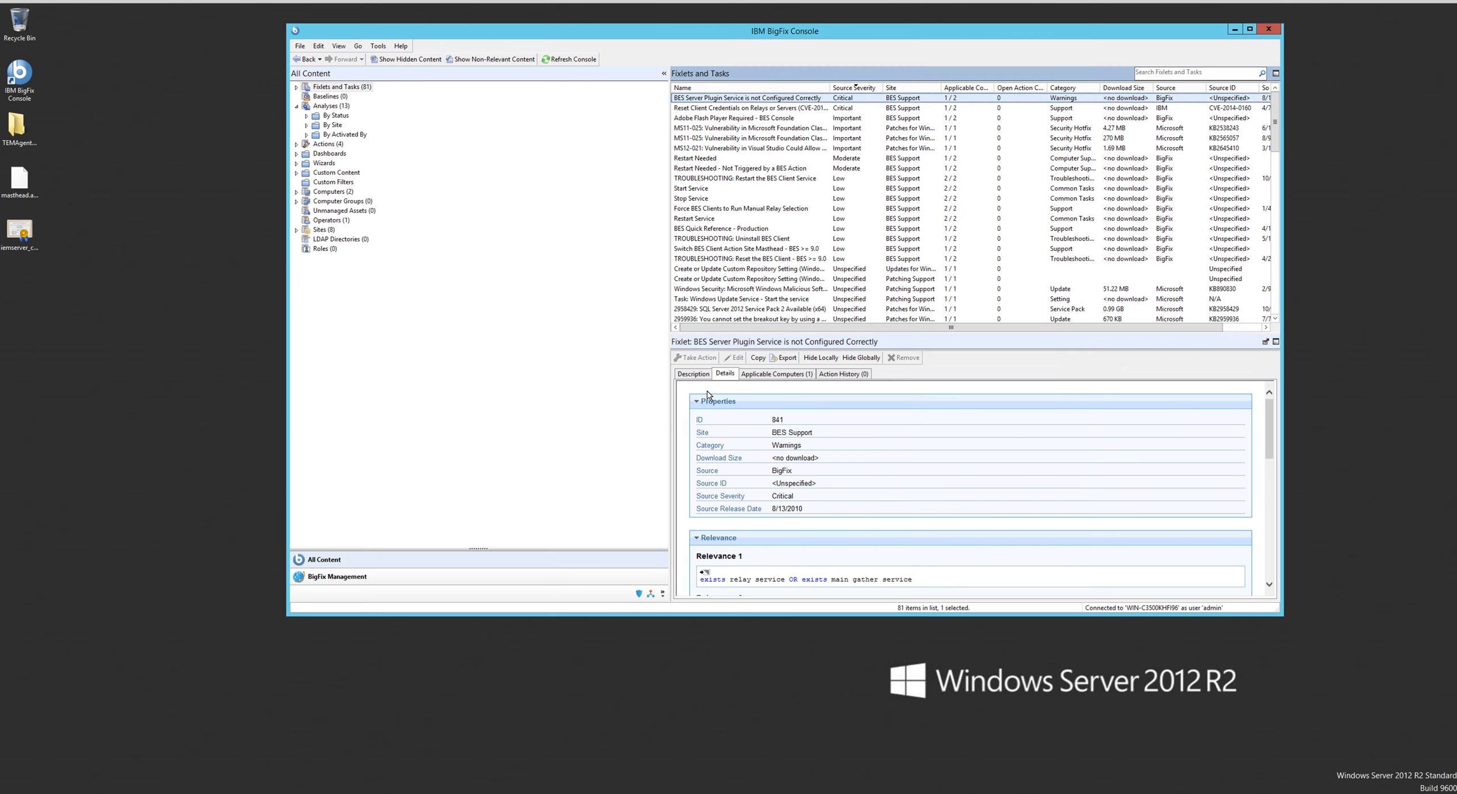
click(692, 375)
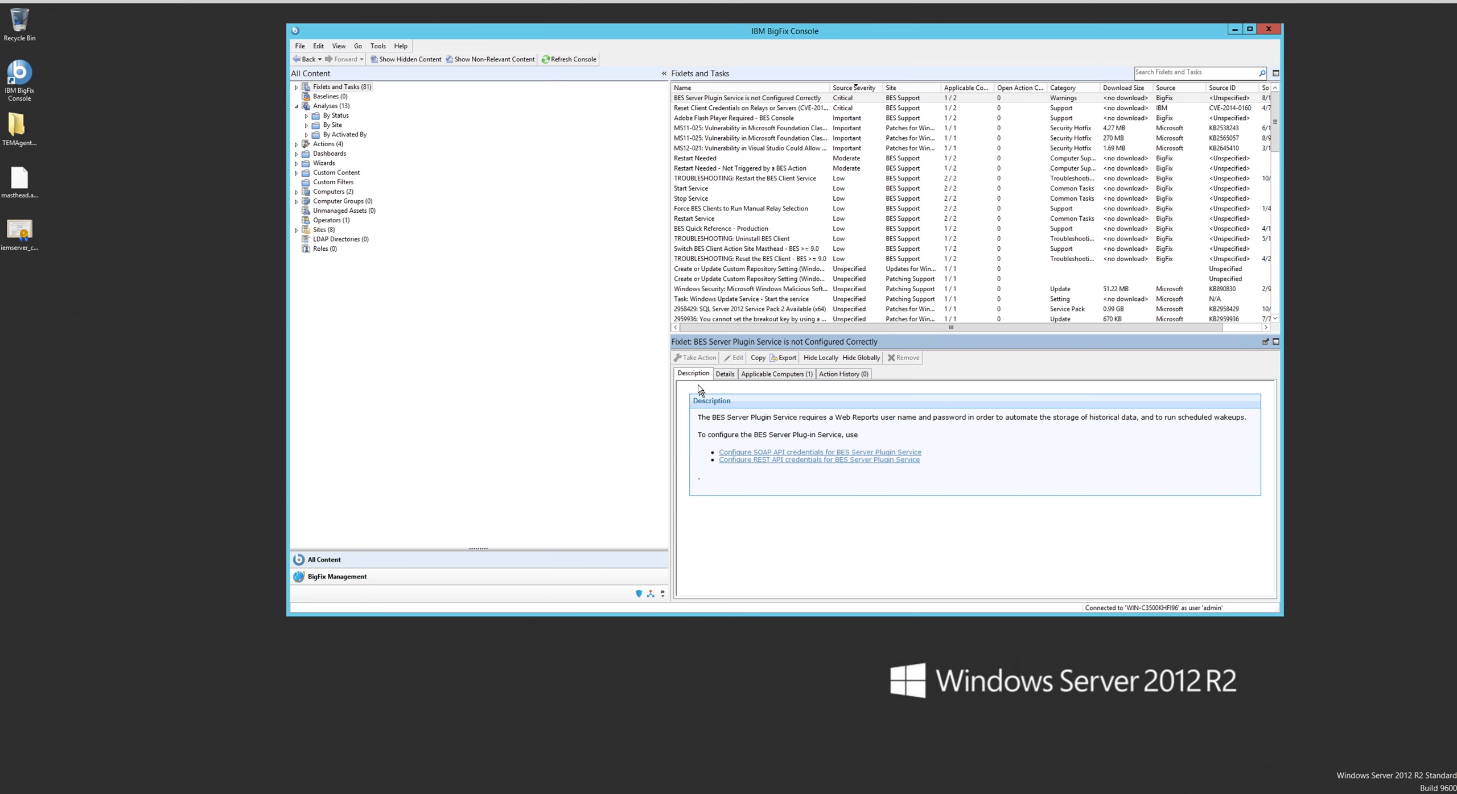
click(746, 459)
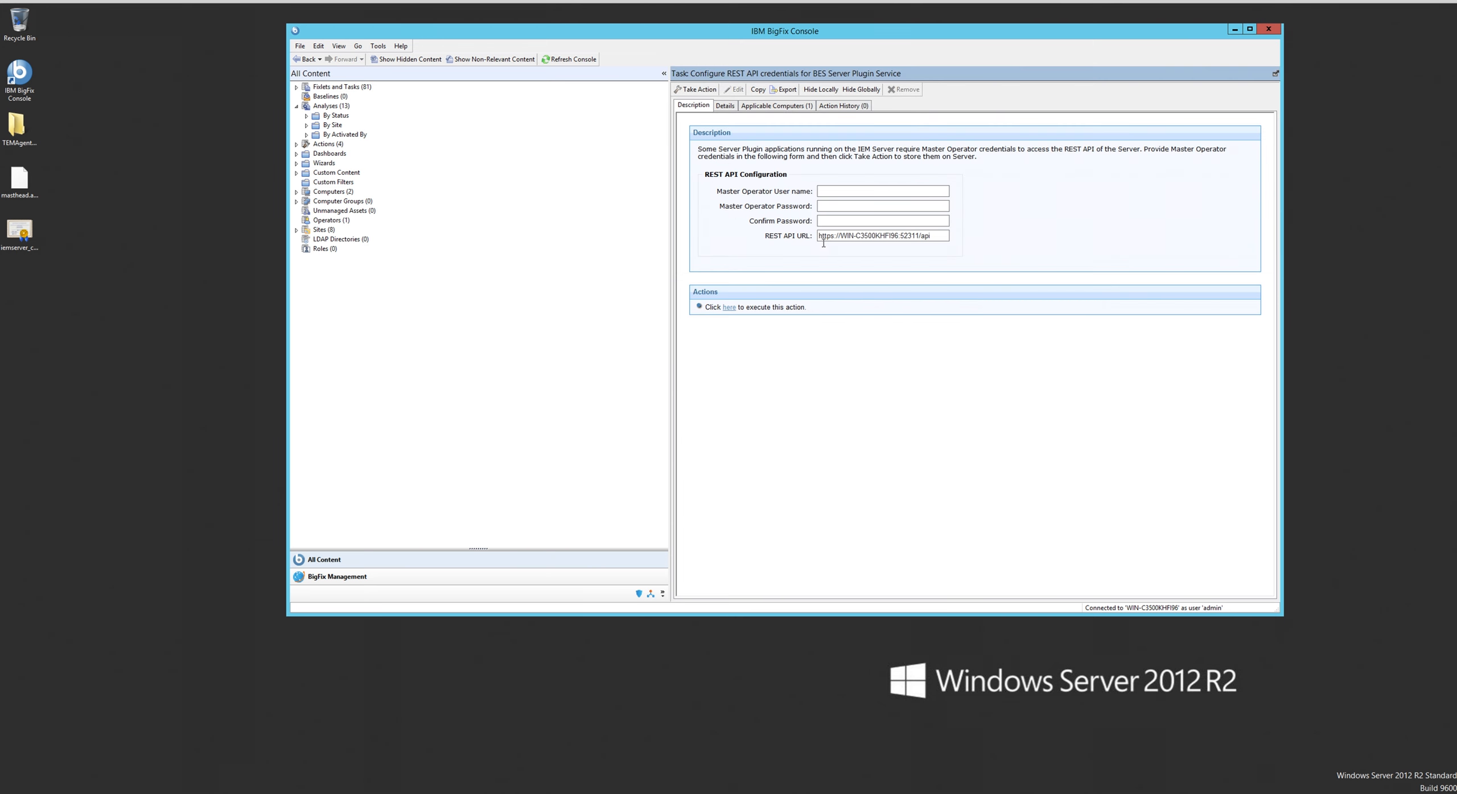
- Fill in the REST API configuration with the Master Operator user name admin and the matching account password in both password fields
click(819, 191)
text(admin)
key(Tab)
text(bigfix)
click(829, 221)
text(••••••)
double_click(858, 206)
text(••••••)
- Deploy the REST API credentials task to its applicable computer with the default action settings
click(730, 308)
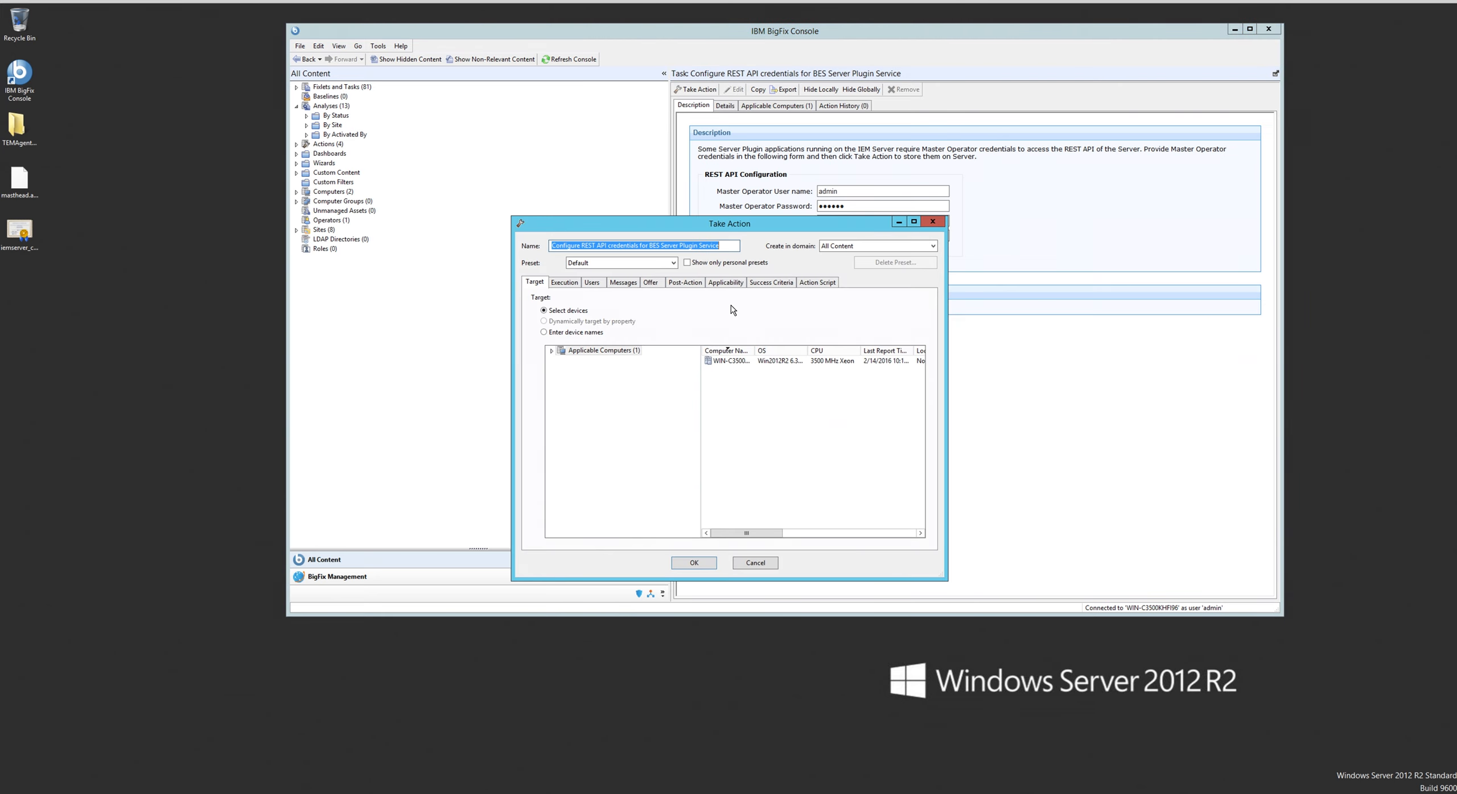
click(726, 362)
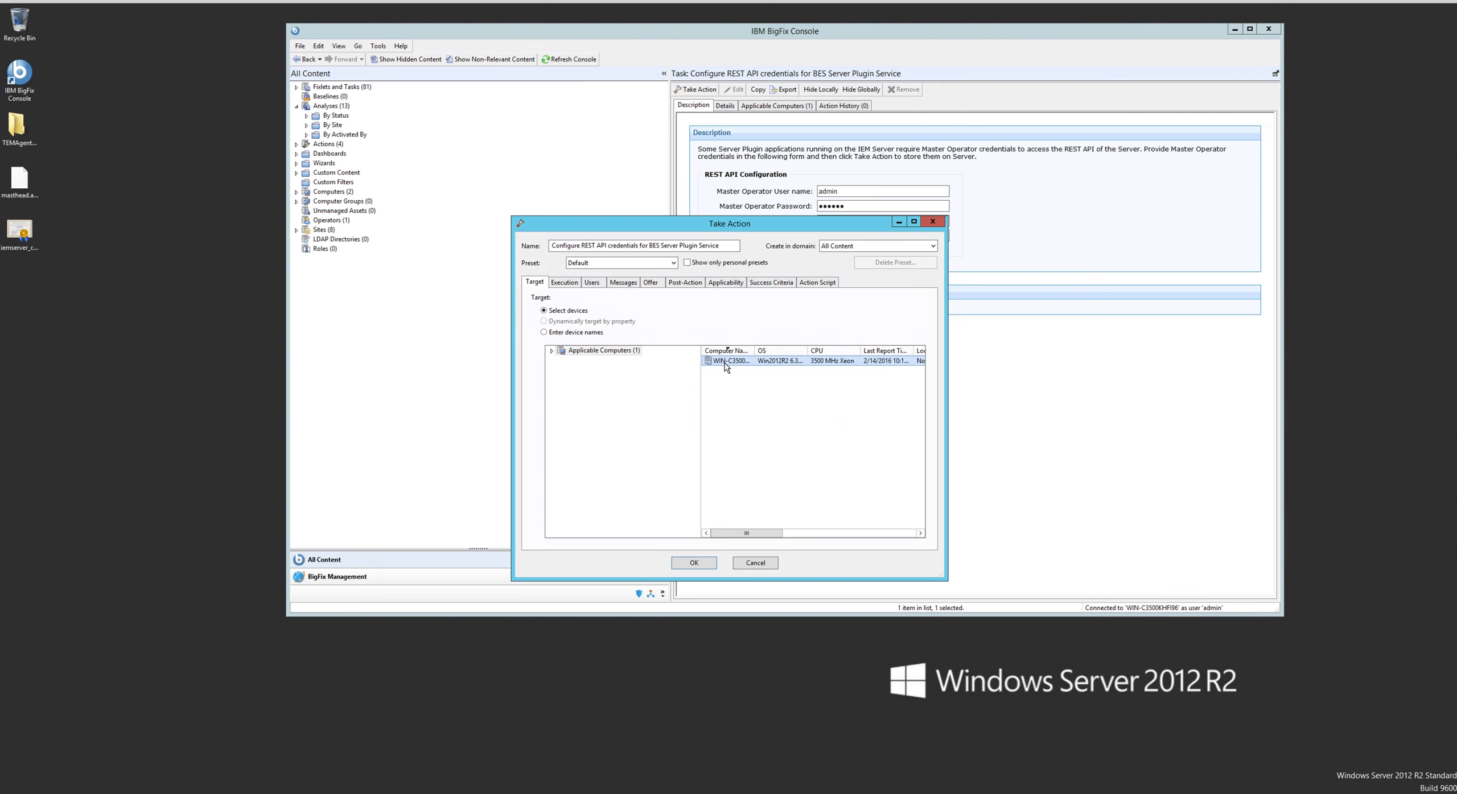
click(694, 564)
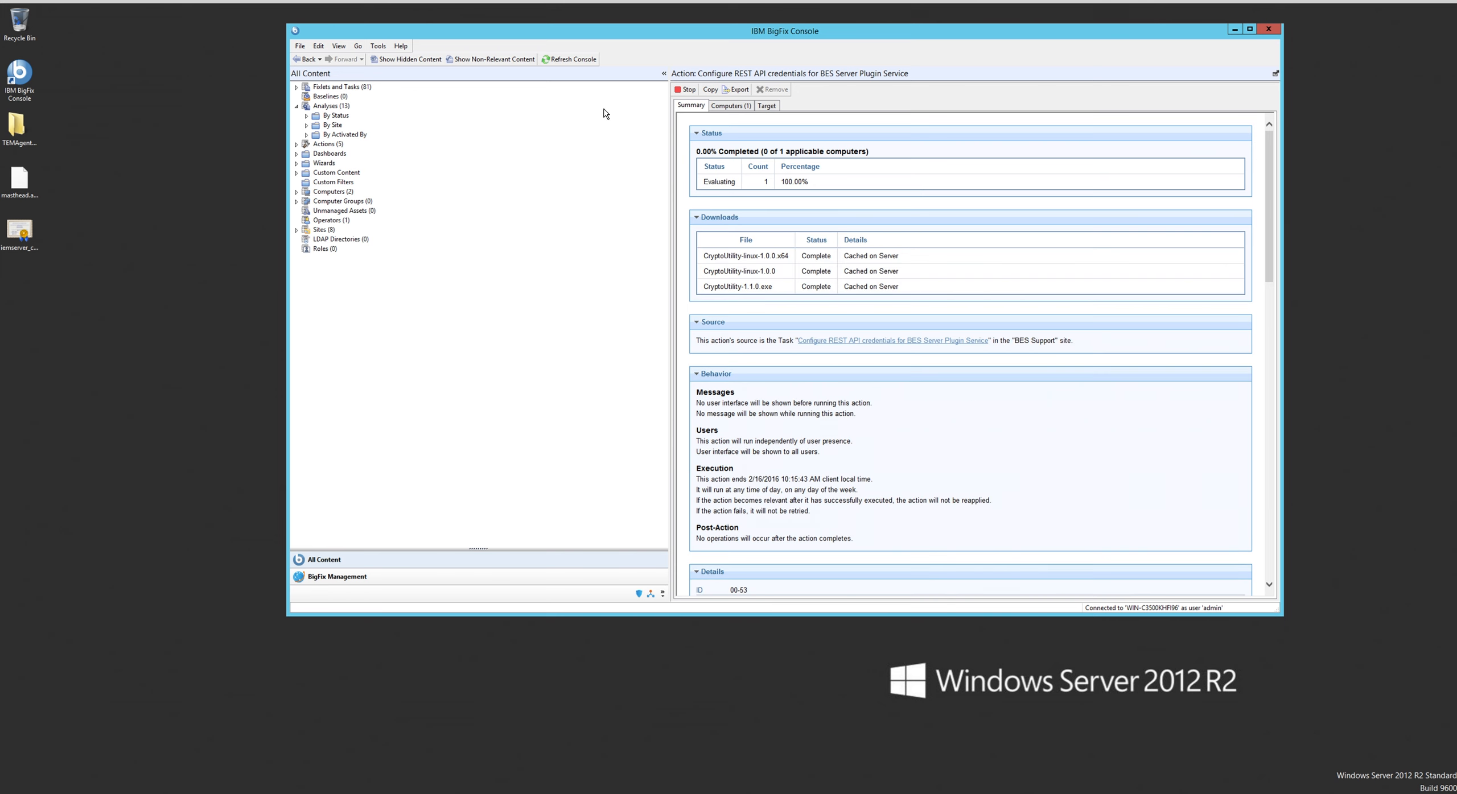
- Return to the "BES Server Plugin Service is not Configured Correctly" Fixlet and launch Web Reports
key(alt+Left)
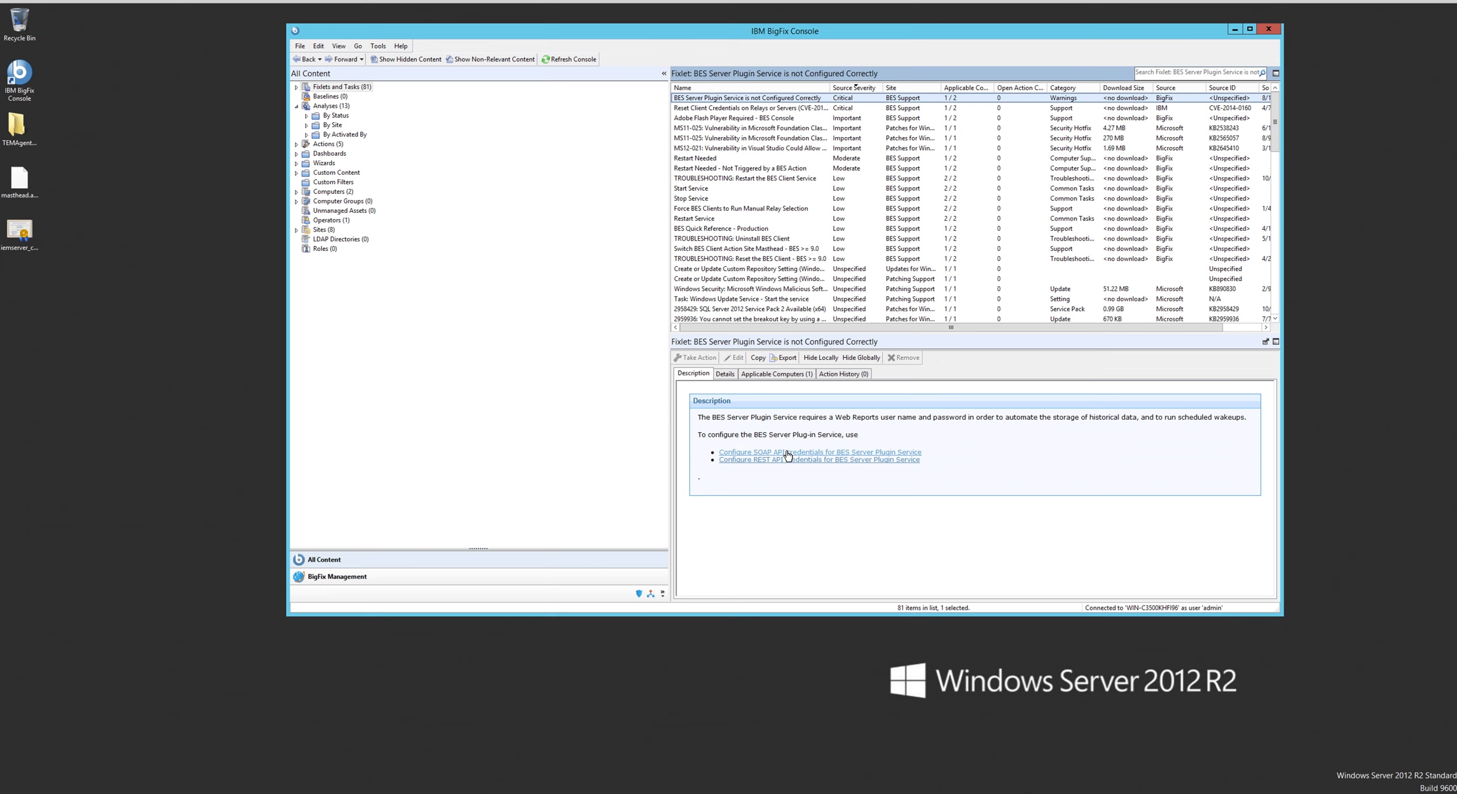
click(358, 48)
mouse_move(384, 50)
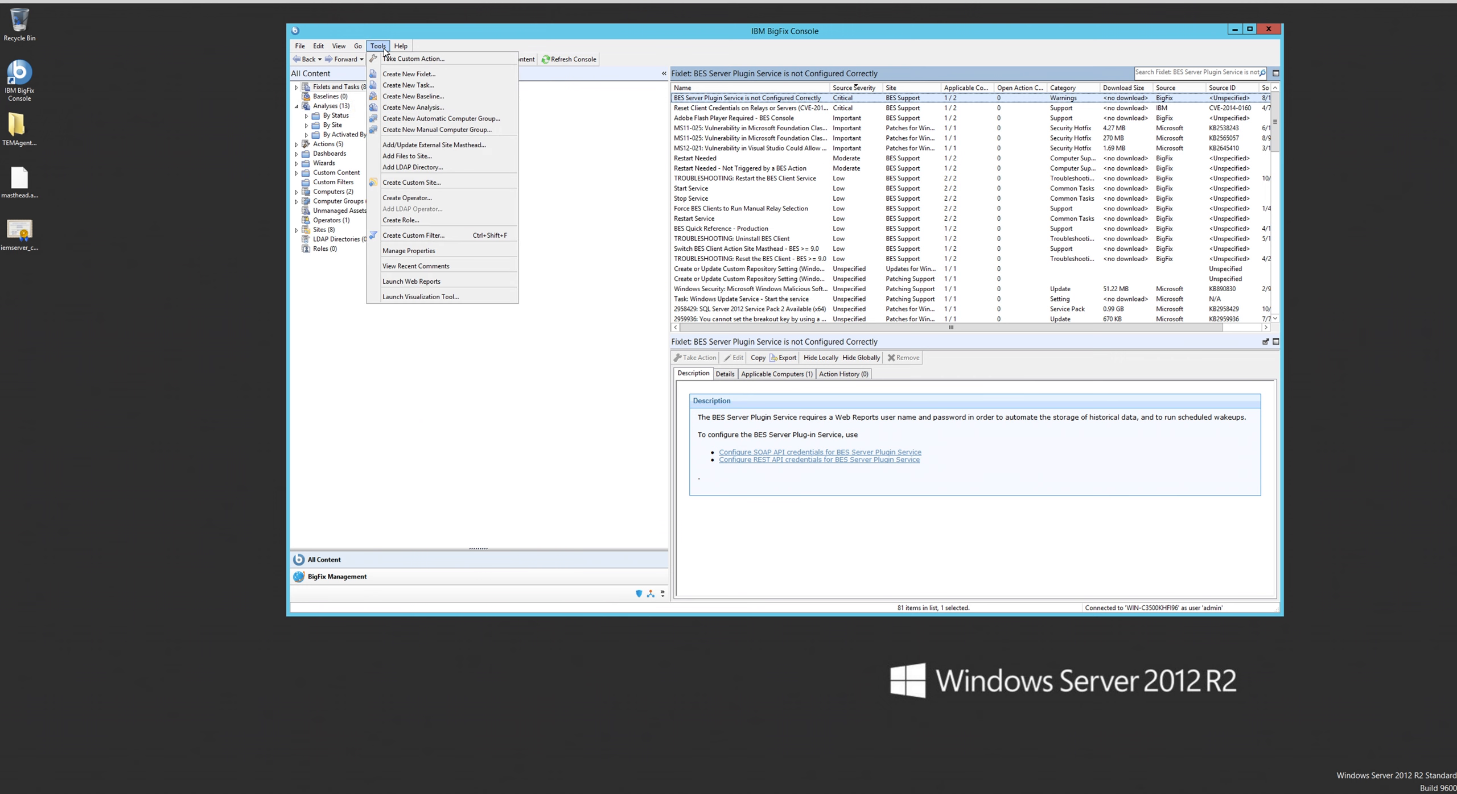
click(393, 281)
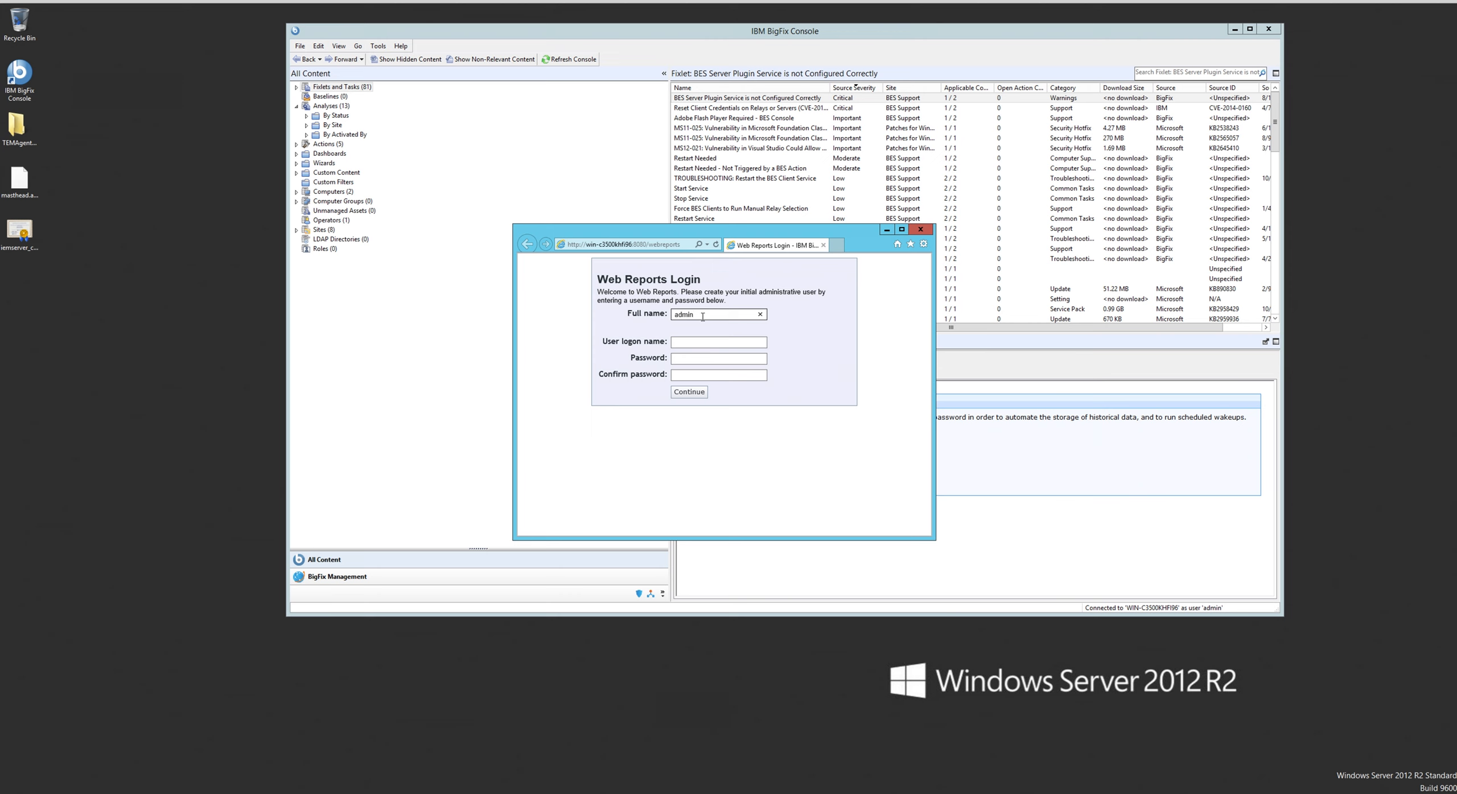
- Create the initial Web Reports administrative user with the full name, the logon name admin, and the account password entered and confirmed
text(admin admin)
key(Tab)
text(admin)
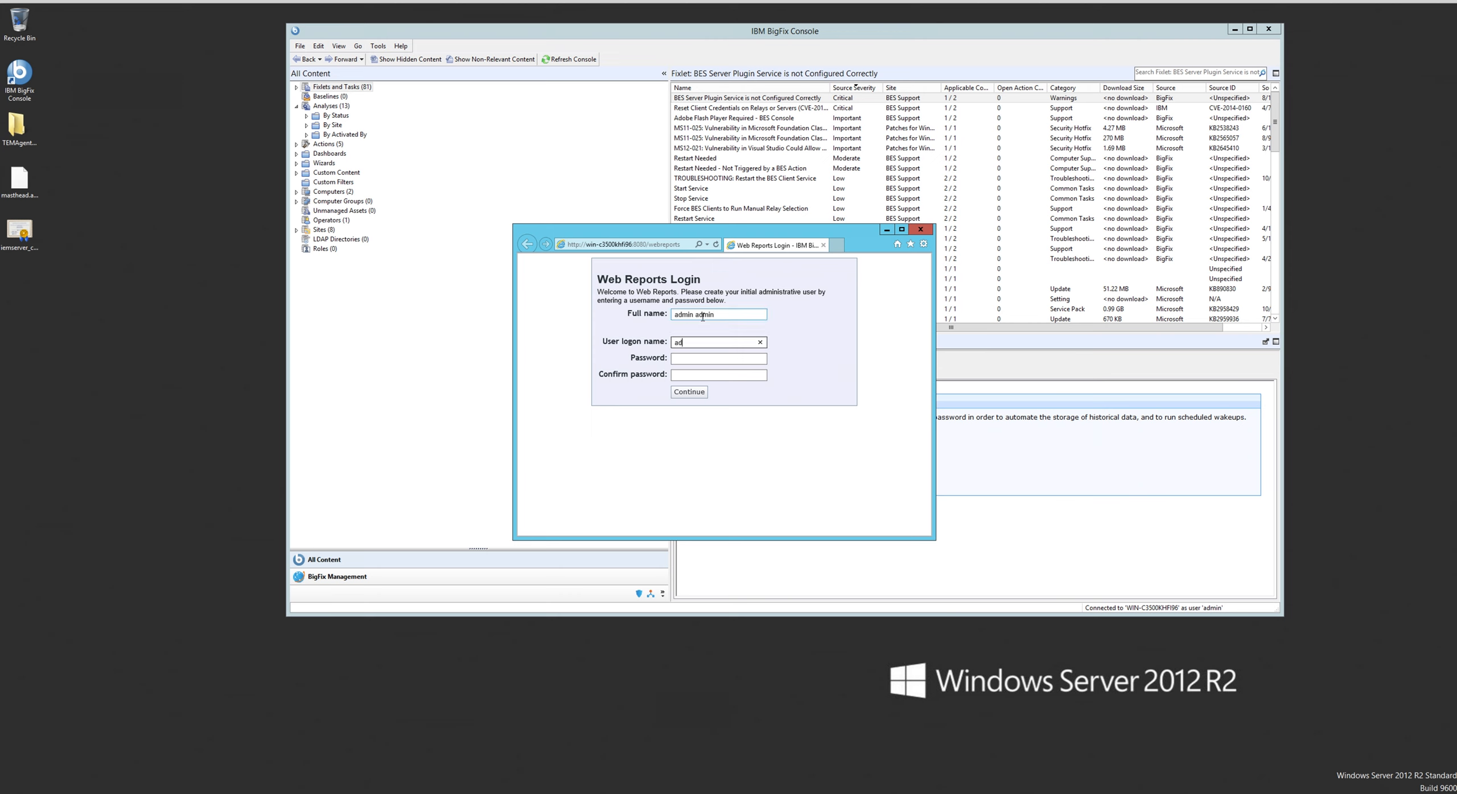
key(Tab)
text(•••••)
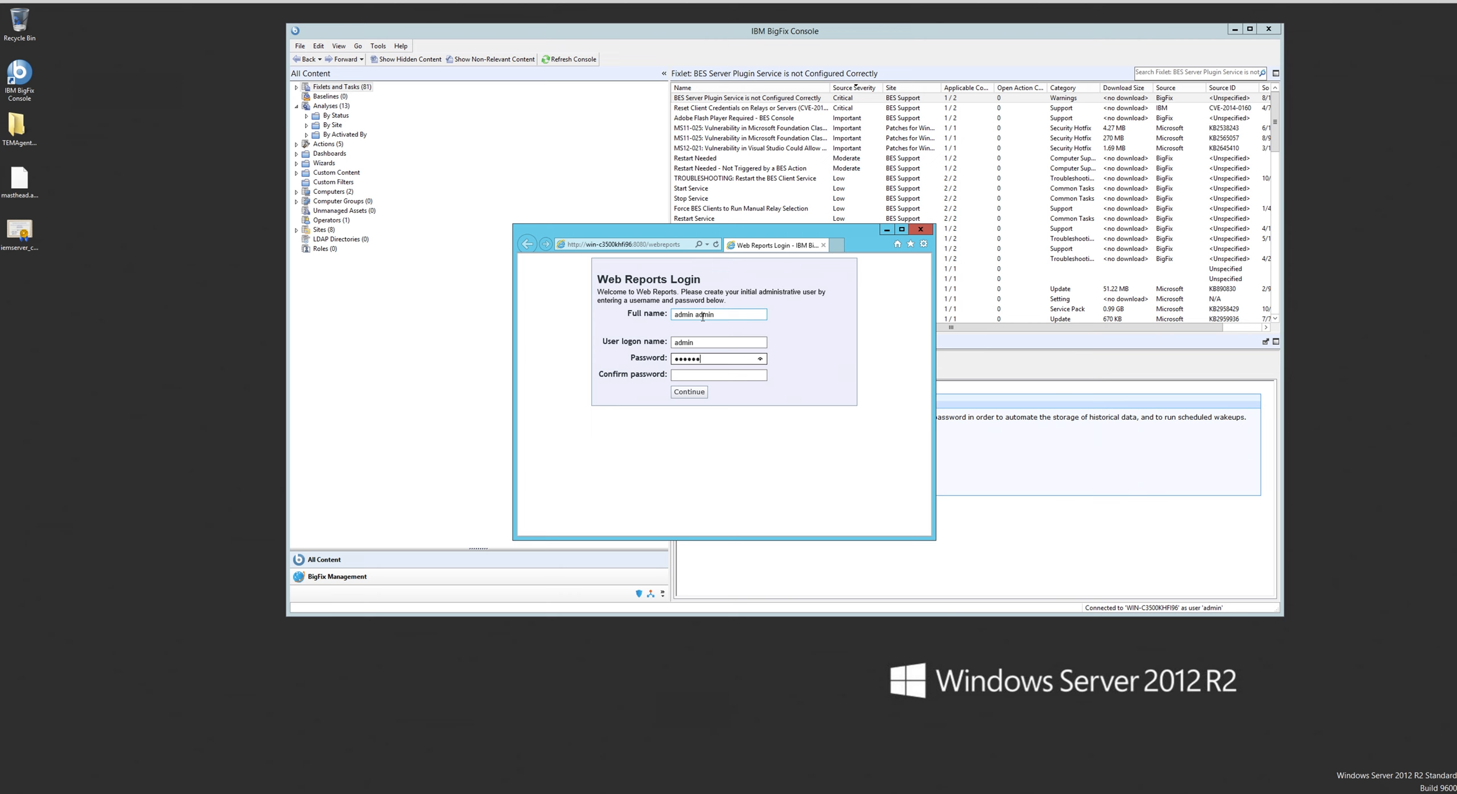
key(Tab)
text(••••)
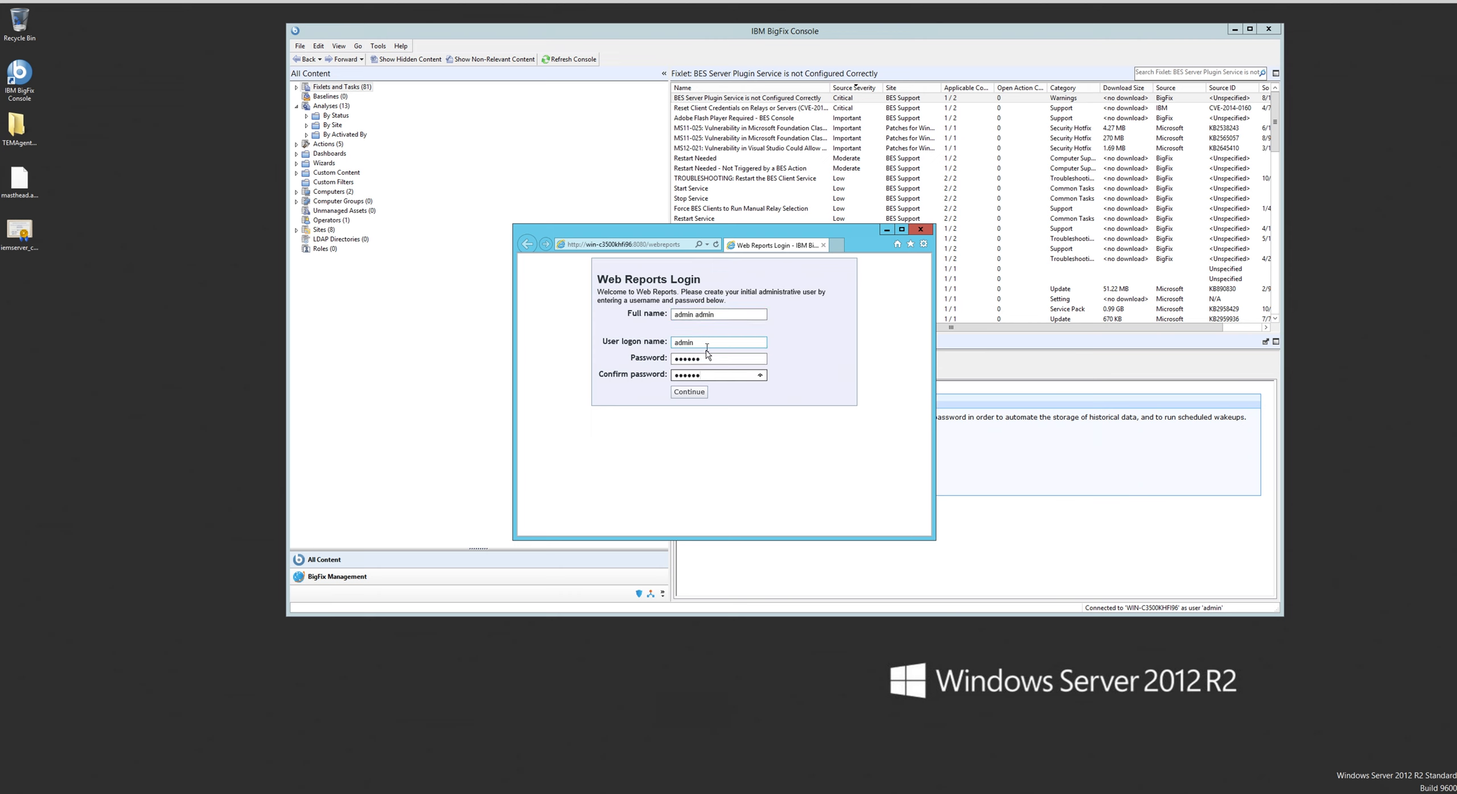
click(698, 391)
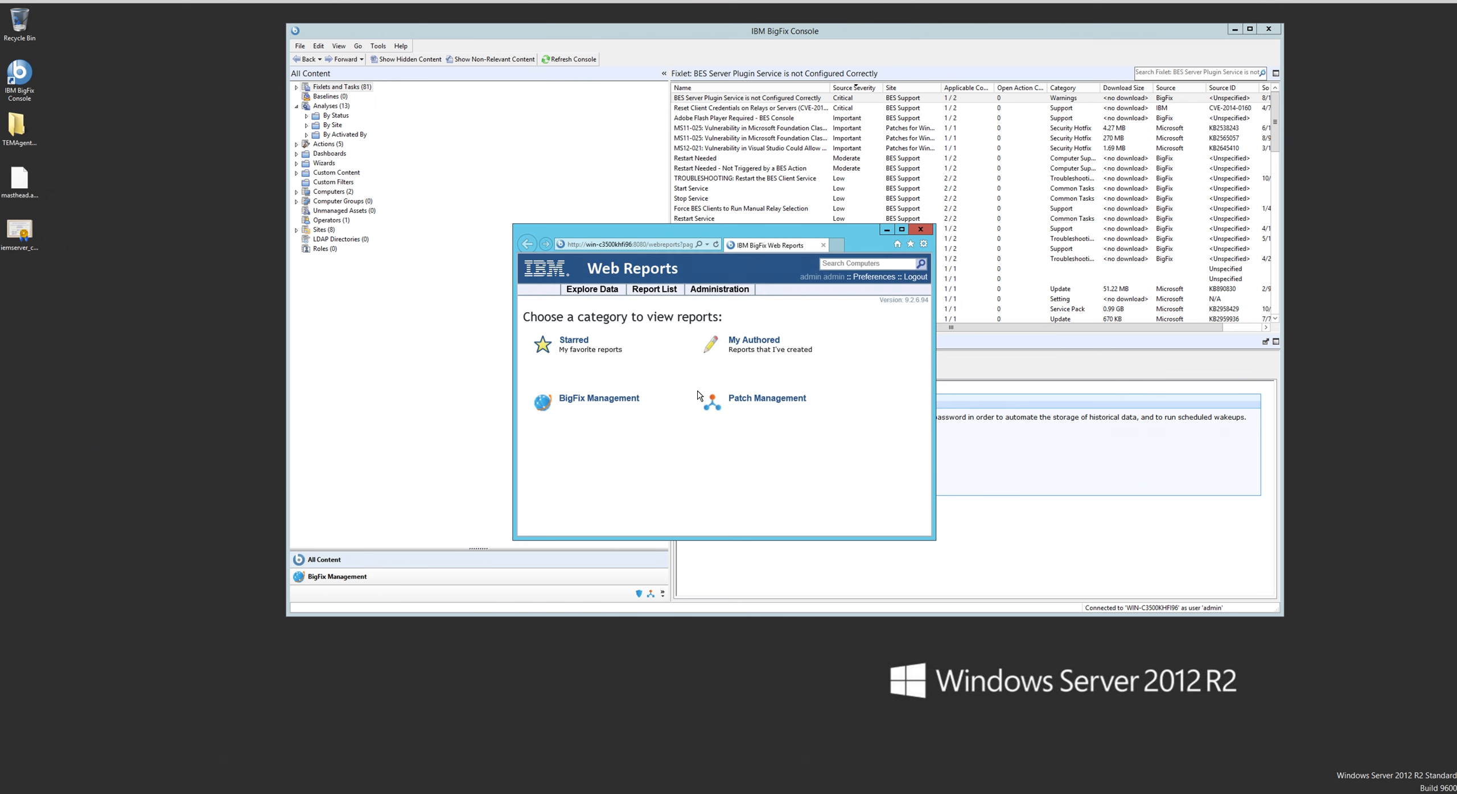
- Copy the Web Reports page URL and close the browser window
click(680, 246)
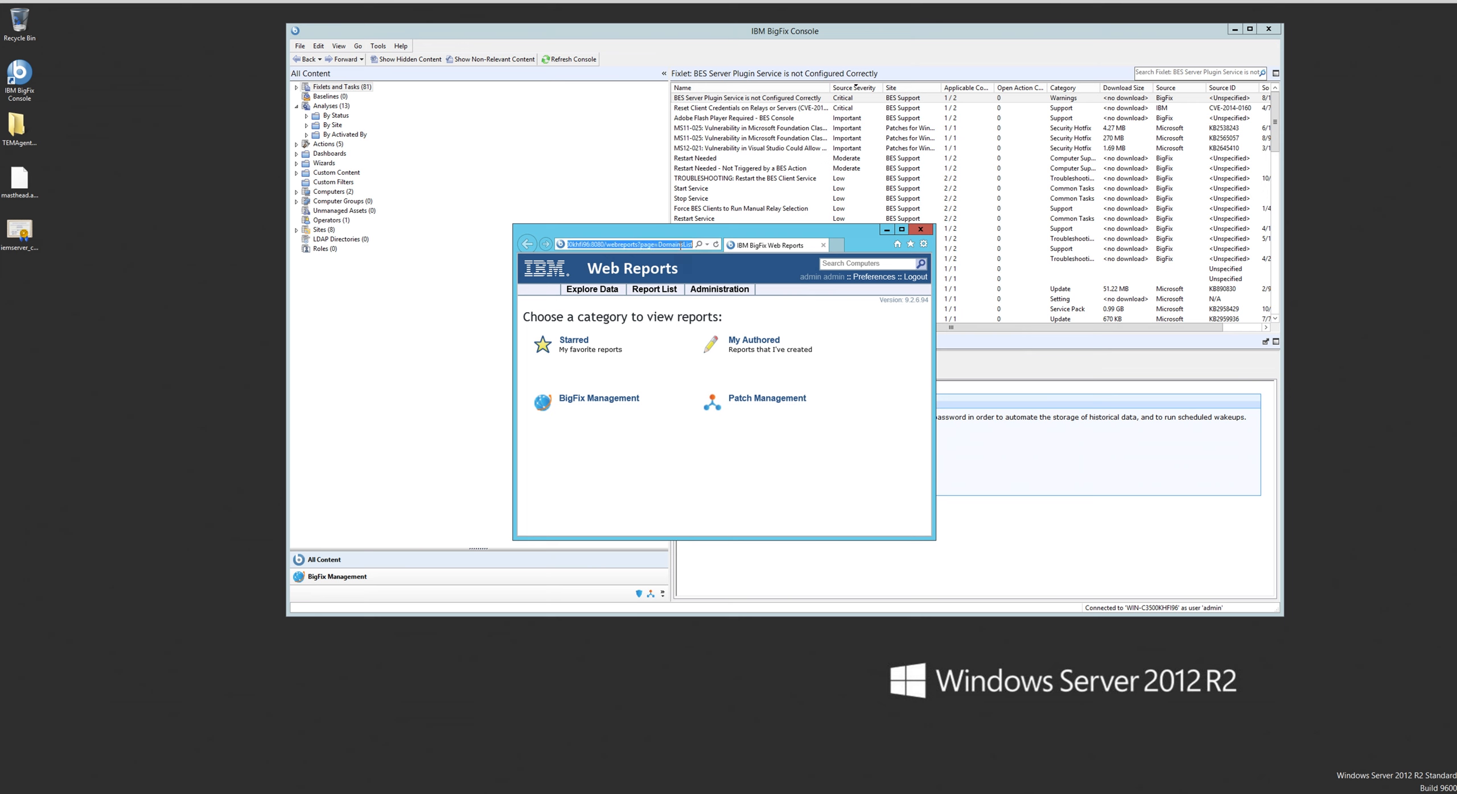
right_click(672, 249)
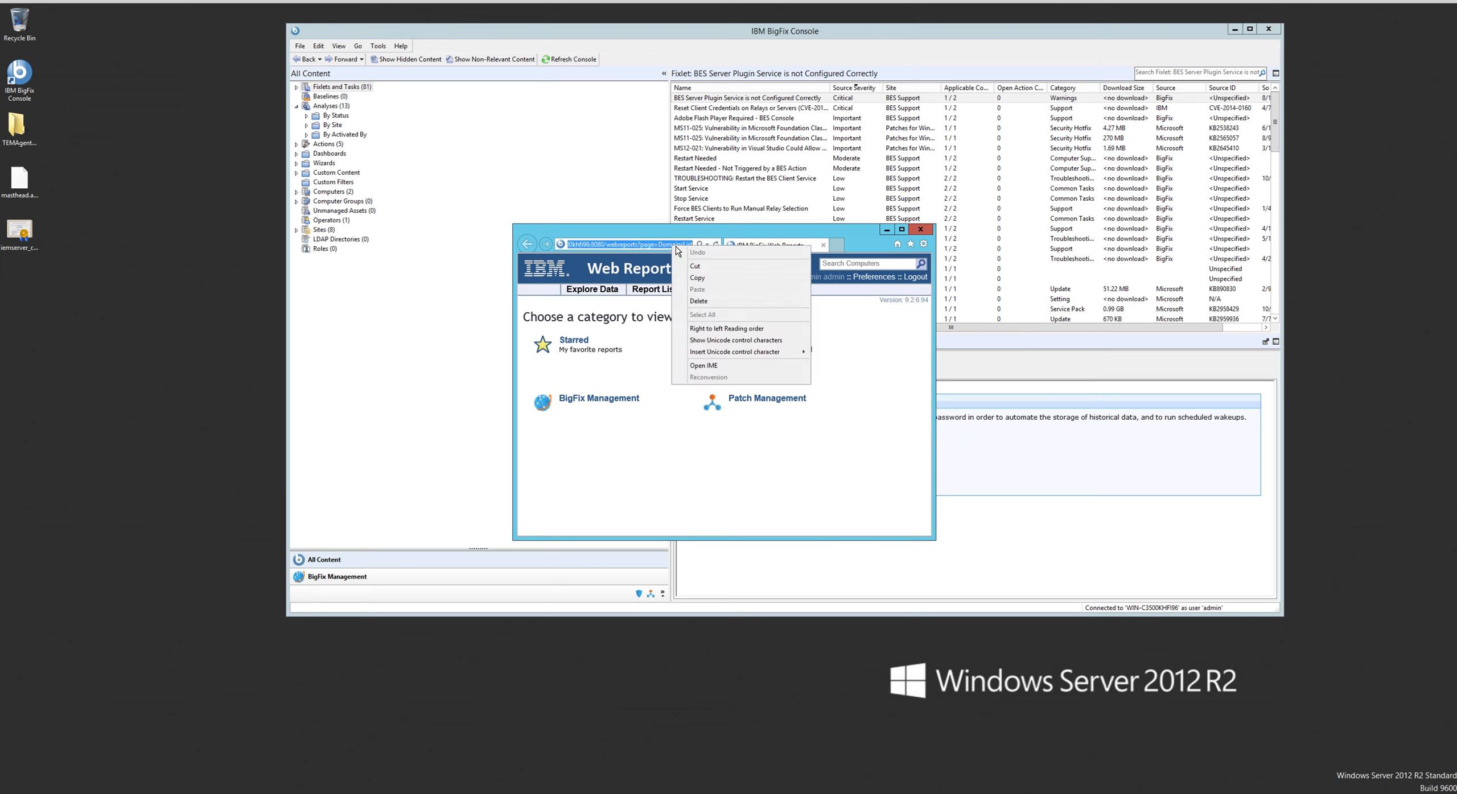
click(697, 279)
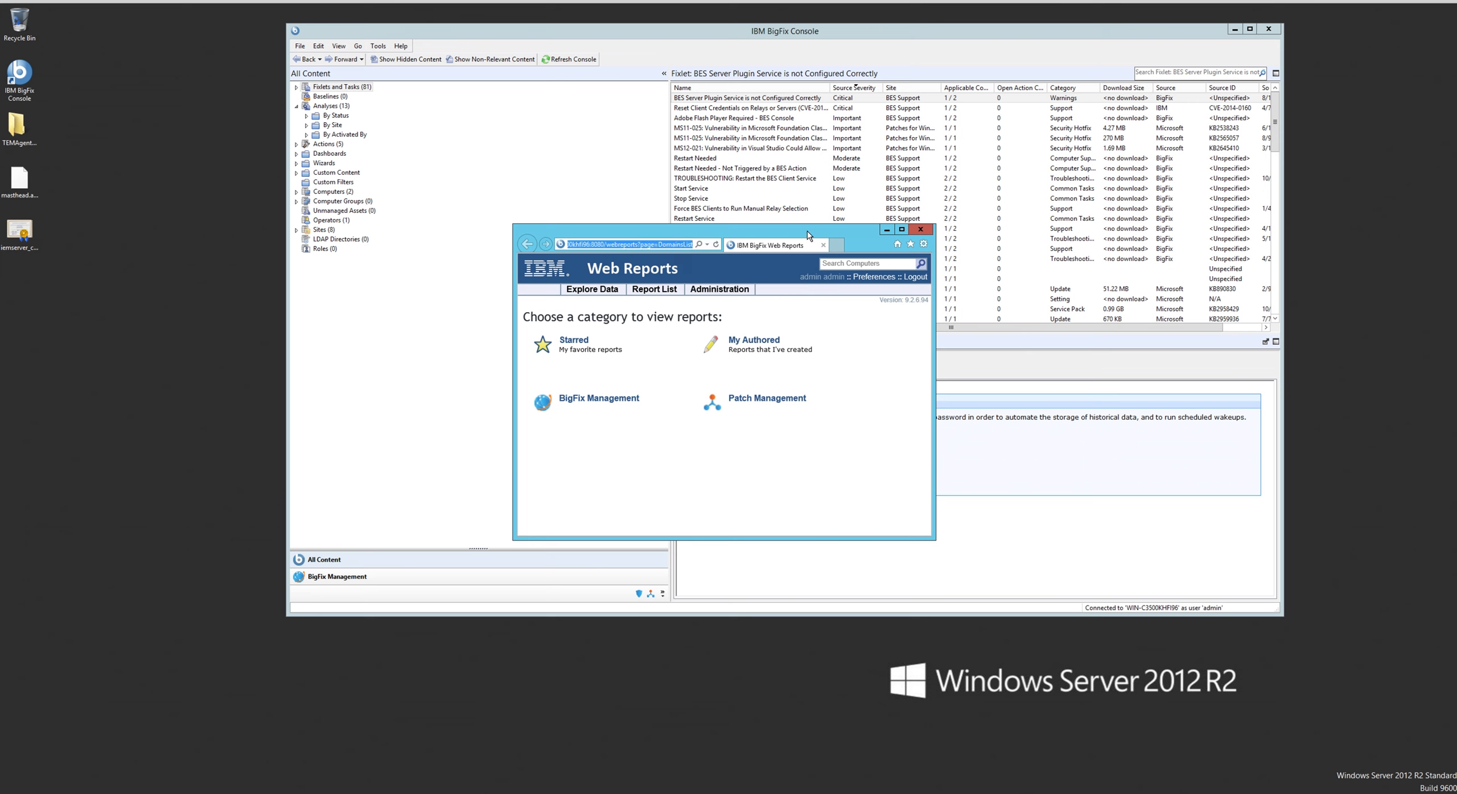
click(921, 230)
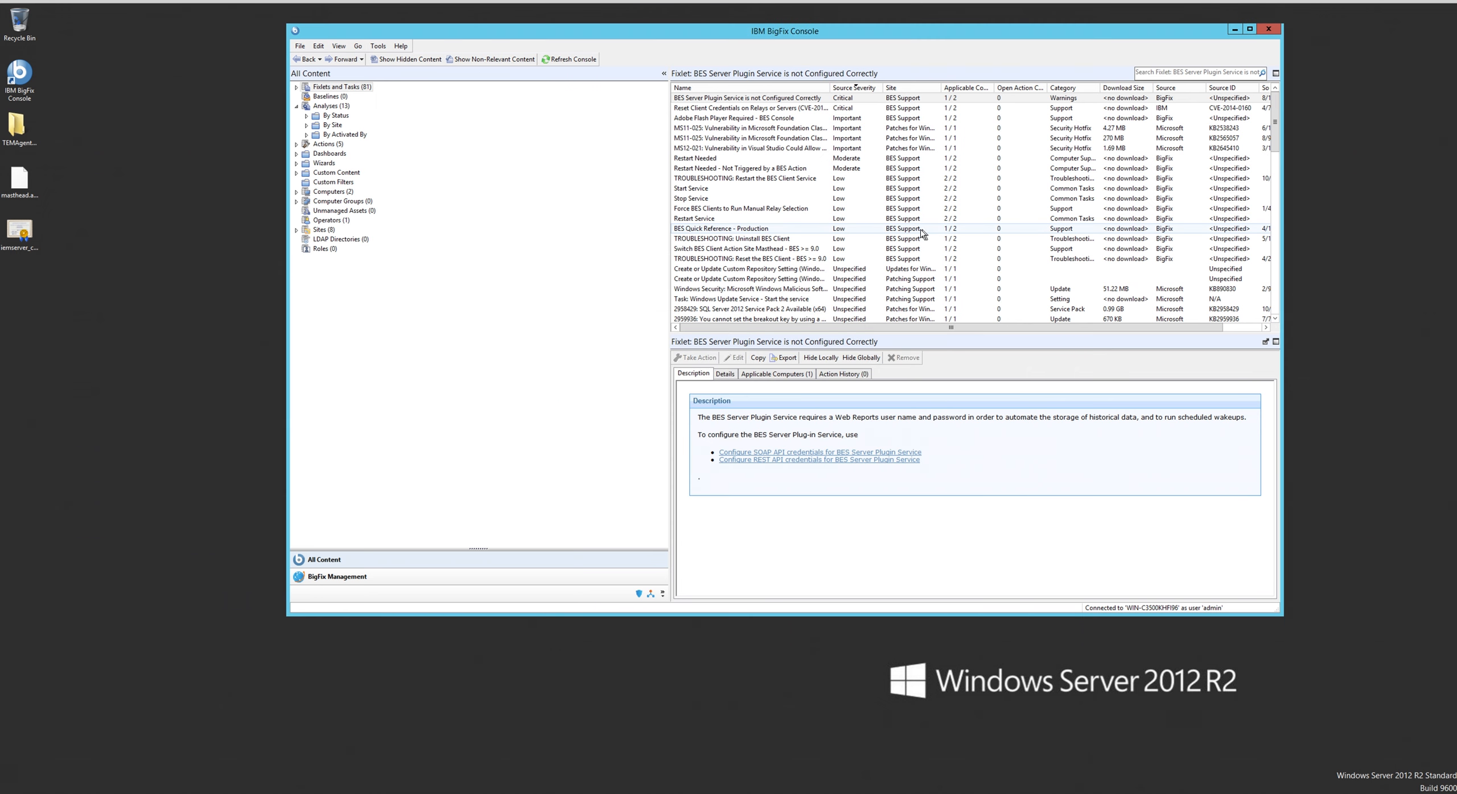
- Open the "Configure SOAP API credentials for BES Server Plugin Service" task and paste the copied address as its Web Reports URL
click(795, 453)
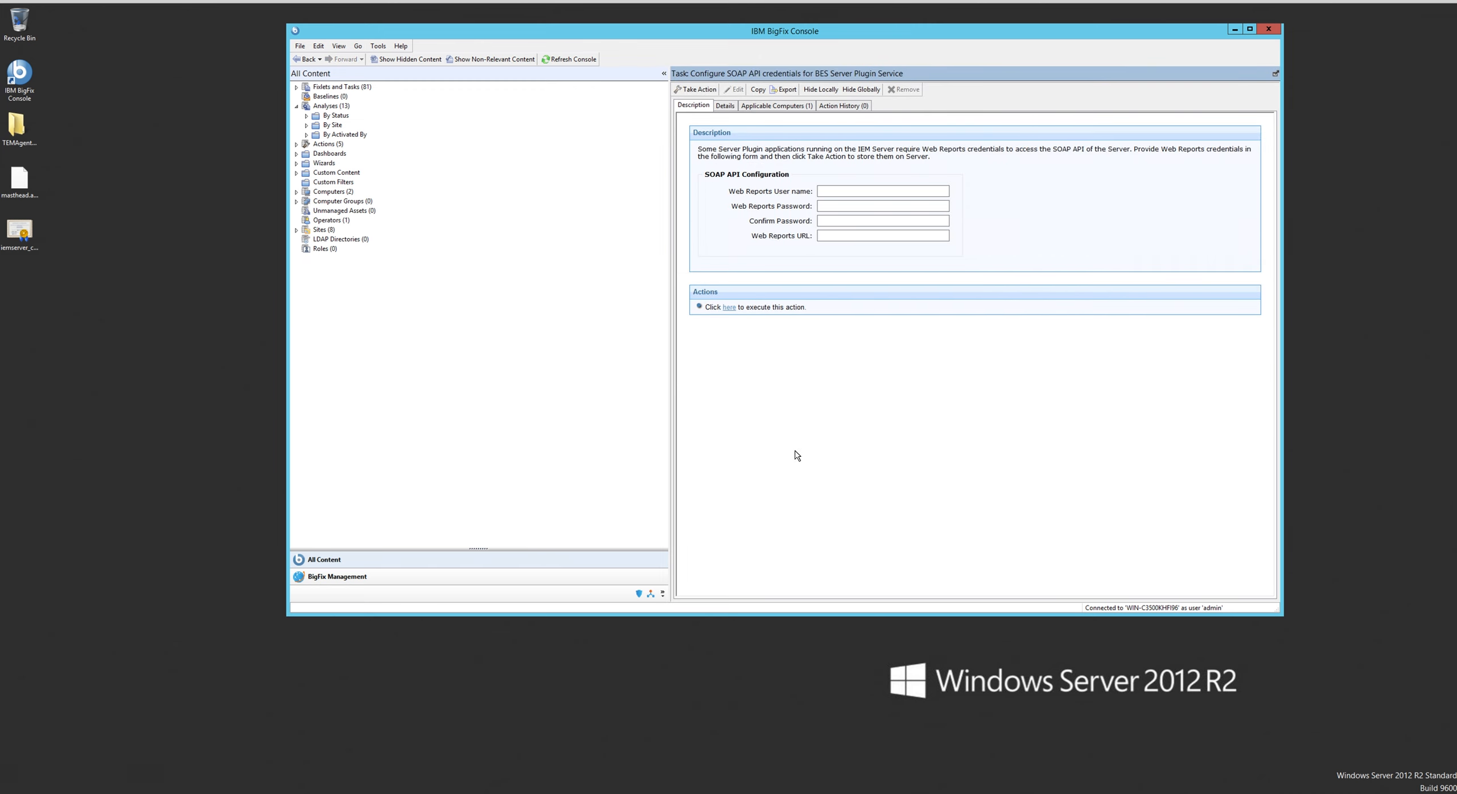
click(824, 237)
right_click(823, 237)
click(850, 268)
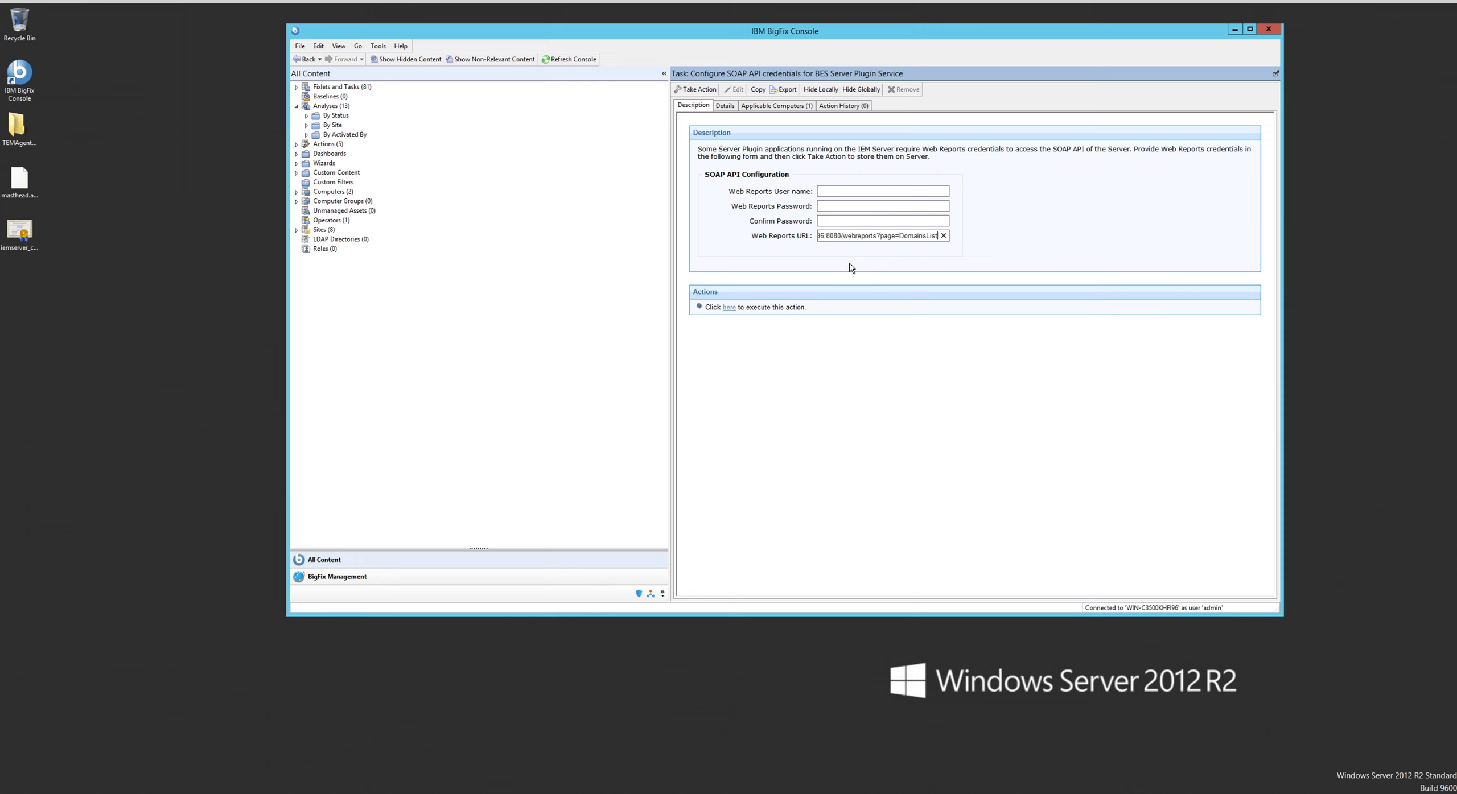
- Fill in the SOAP API configuration with the Web Reports user name admin and the matching account password in both password fields
click(837, 189)
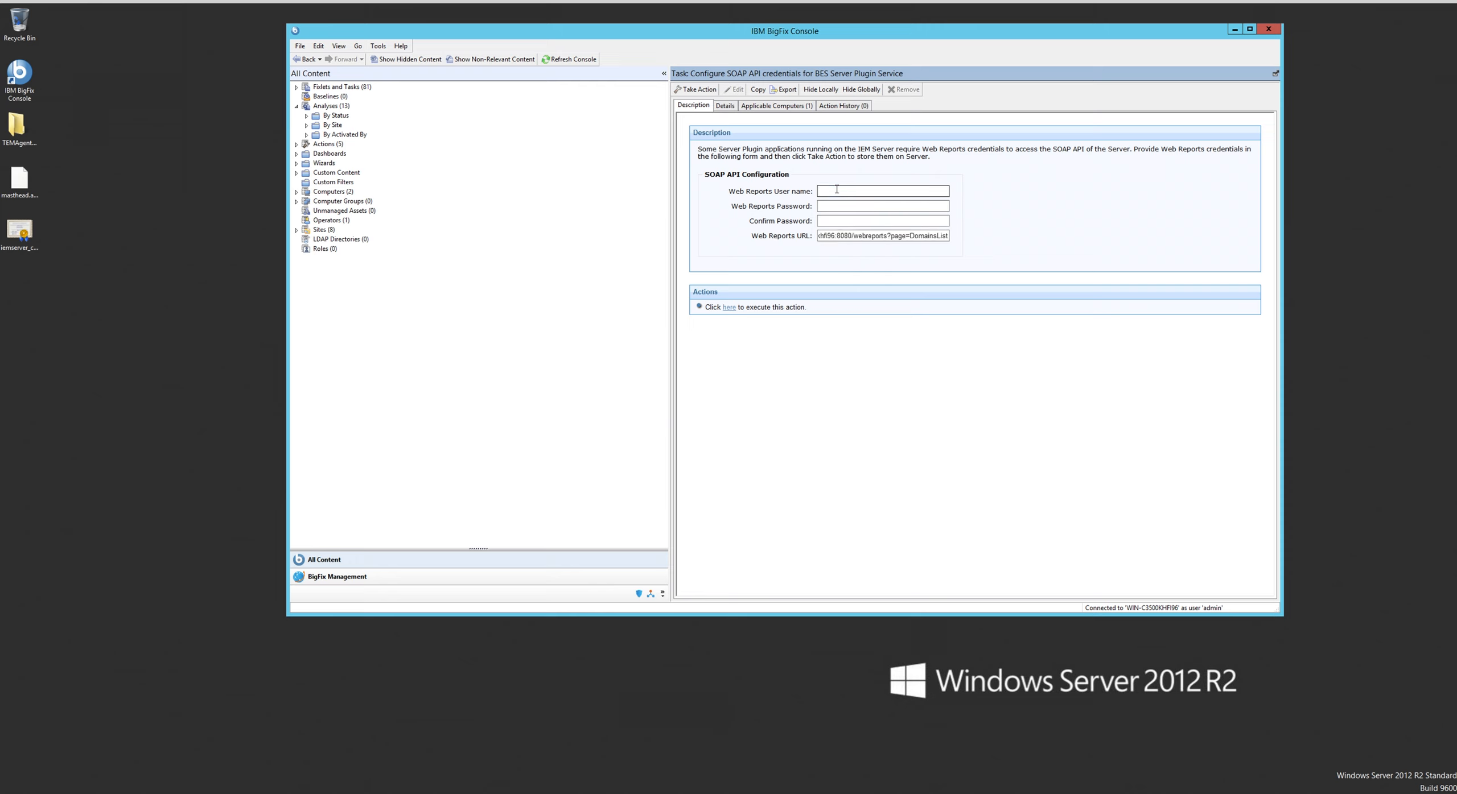
text(admin)
key(Tab)
text(••••)
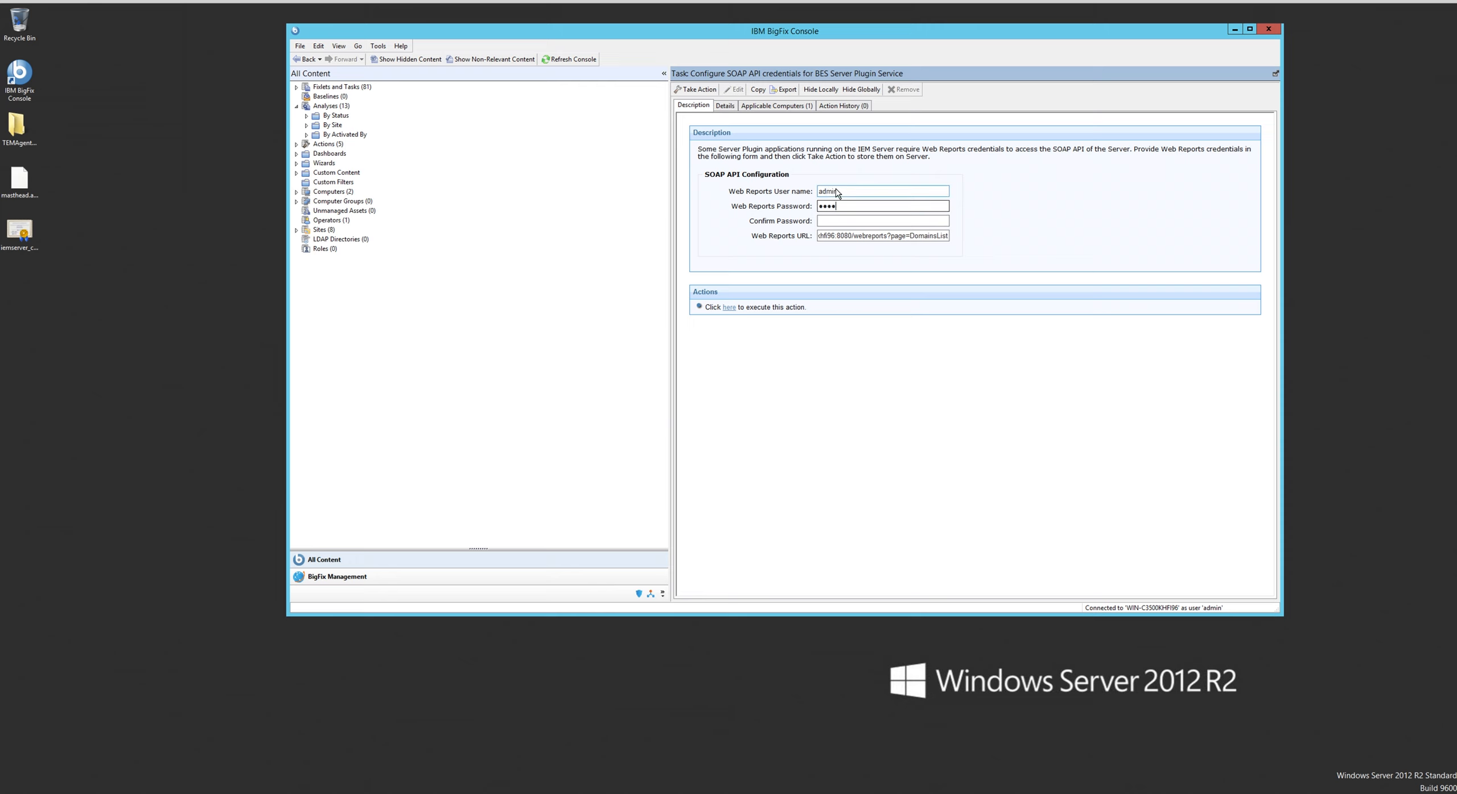
text(•)
key(Tab)
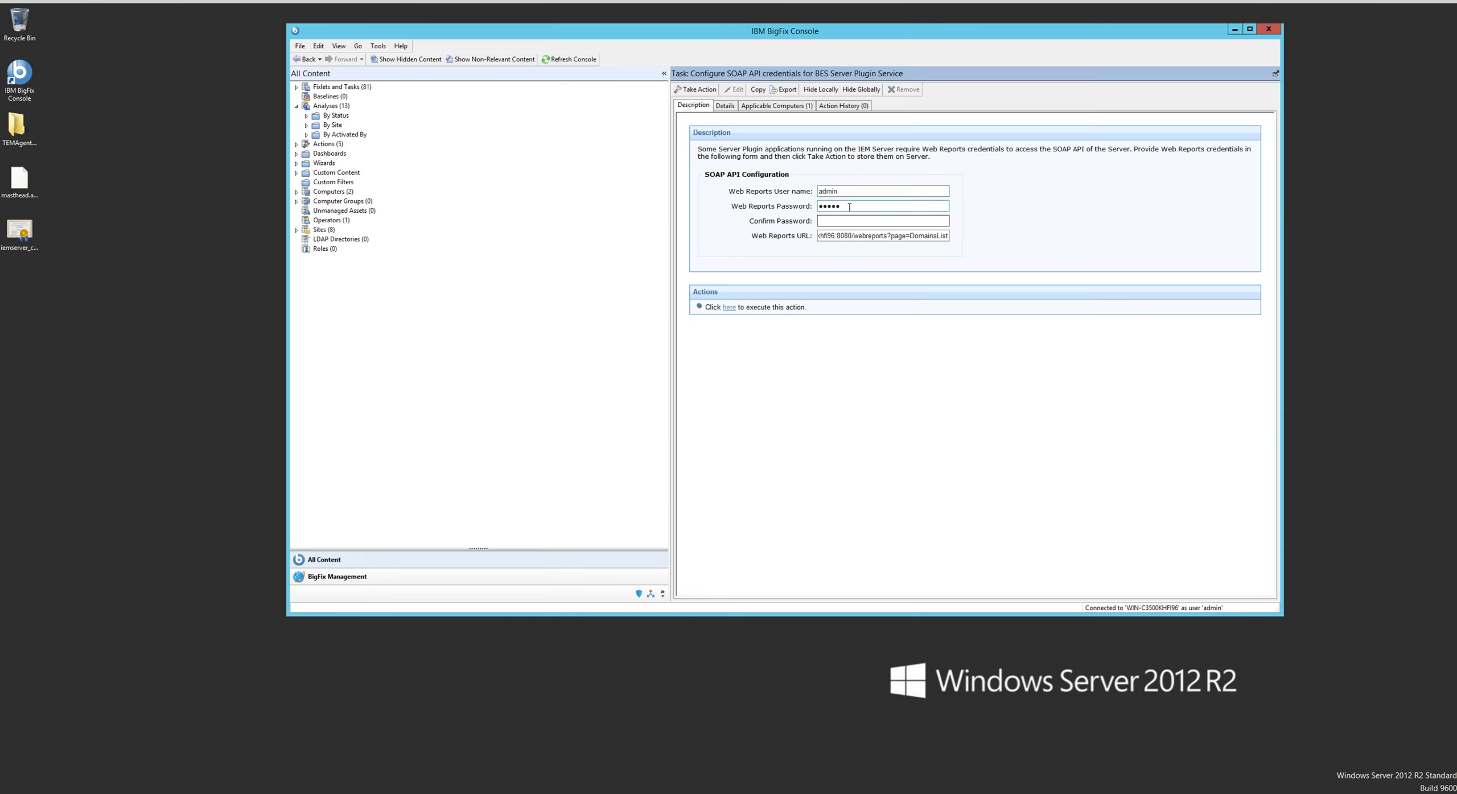
drag(848, 207, 783, 207)
text(•)
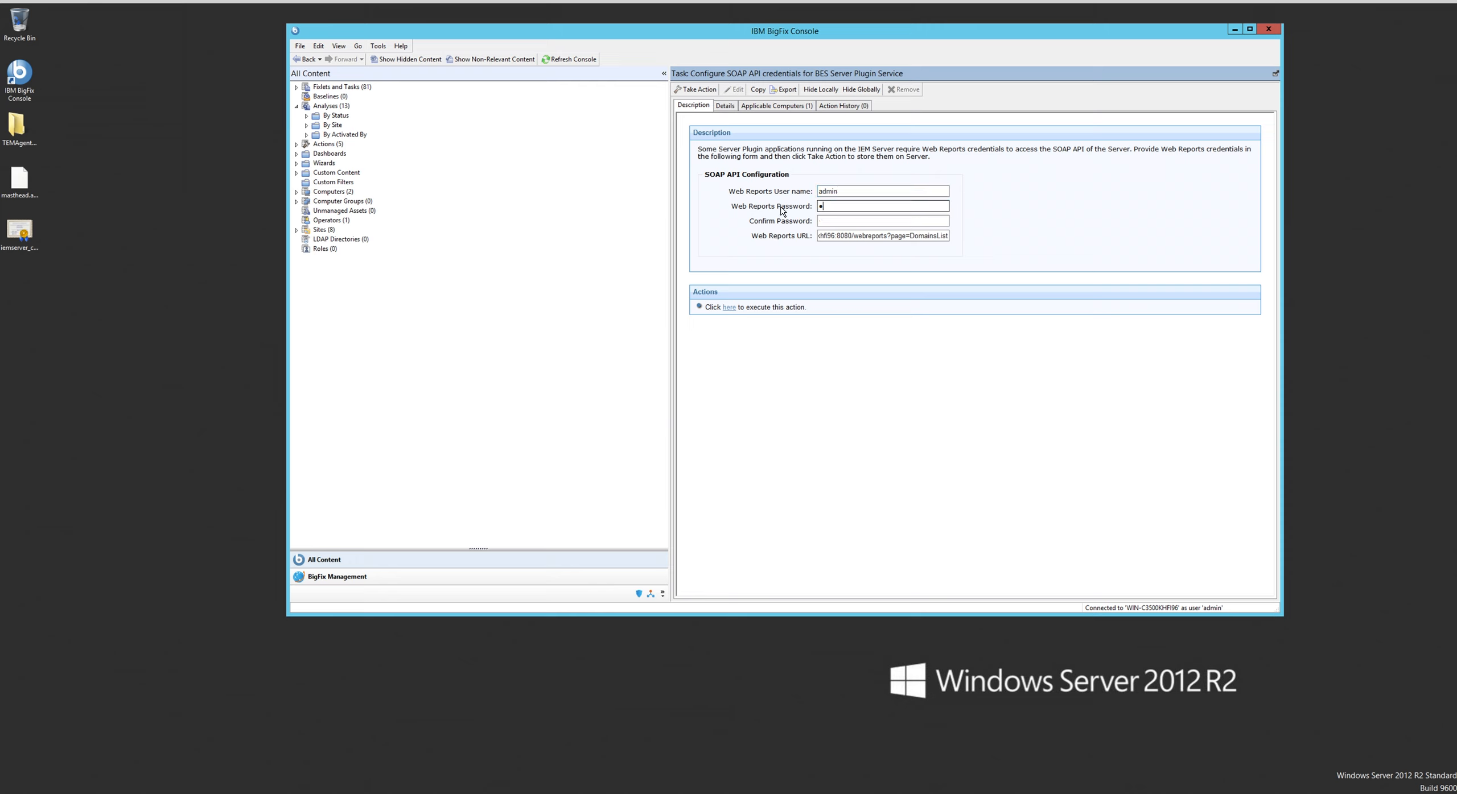
text(•••••)
click(821, 221)
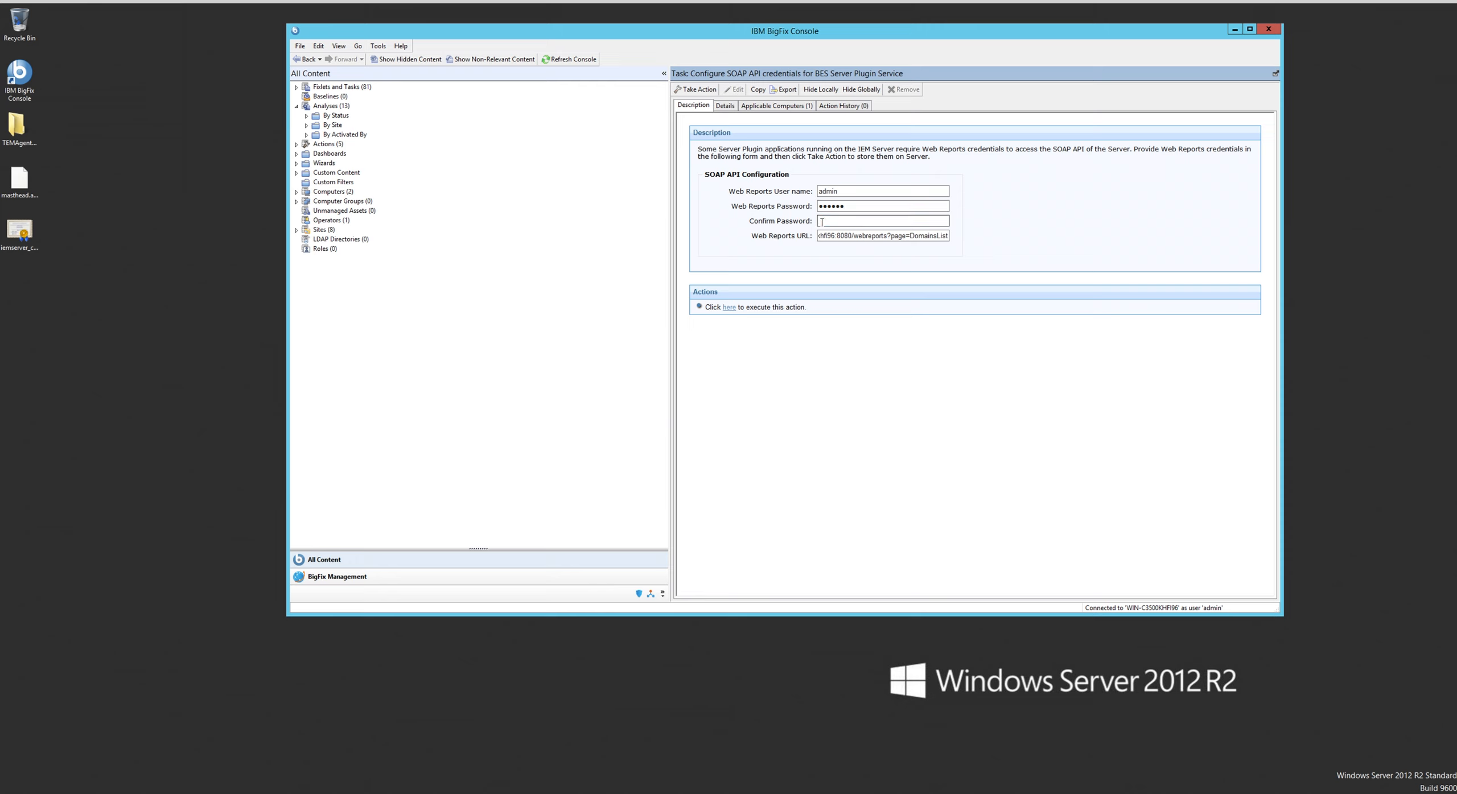
text(••••••)
- Deploy the SOAP API credentials task to its applicable computer with the default action settings
click(730, 308)
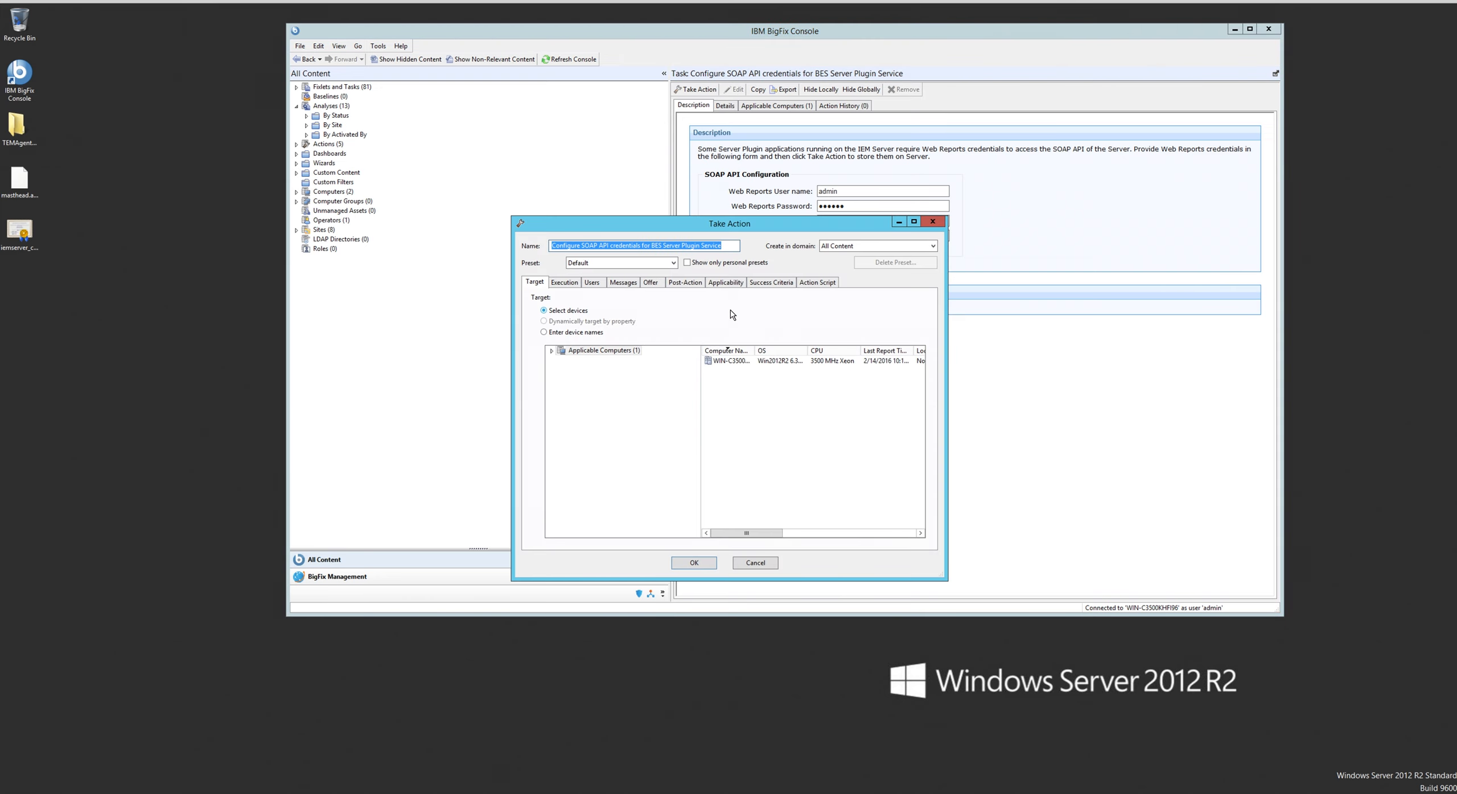
click(732, 360)
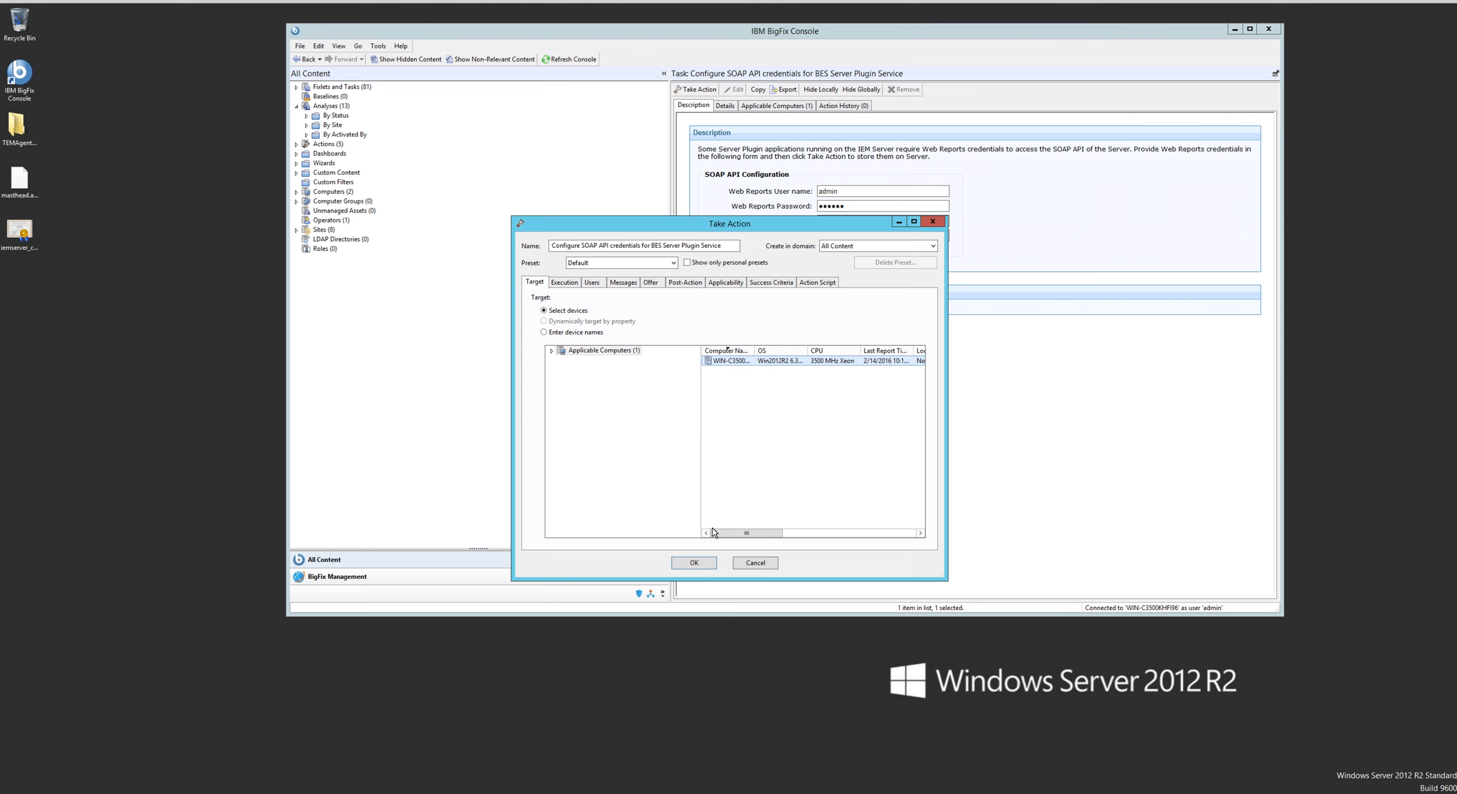
click(700, 562)
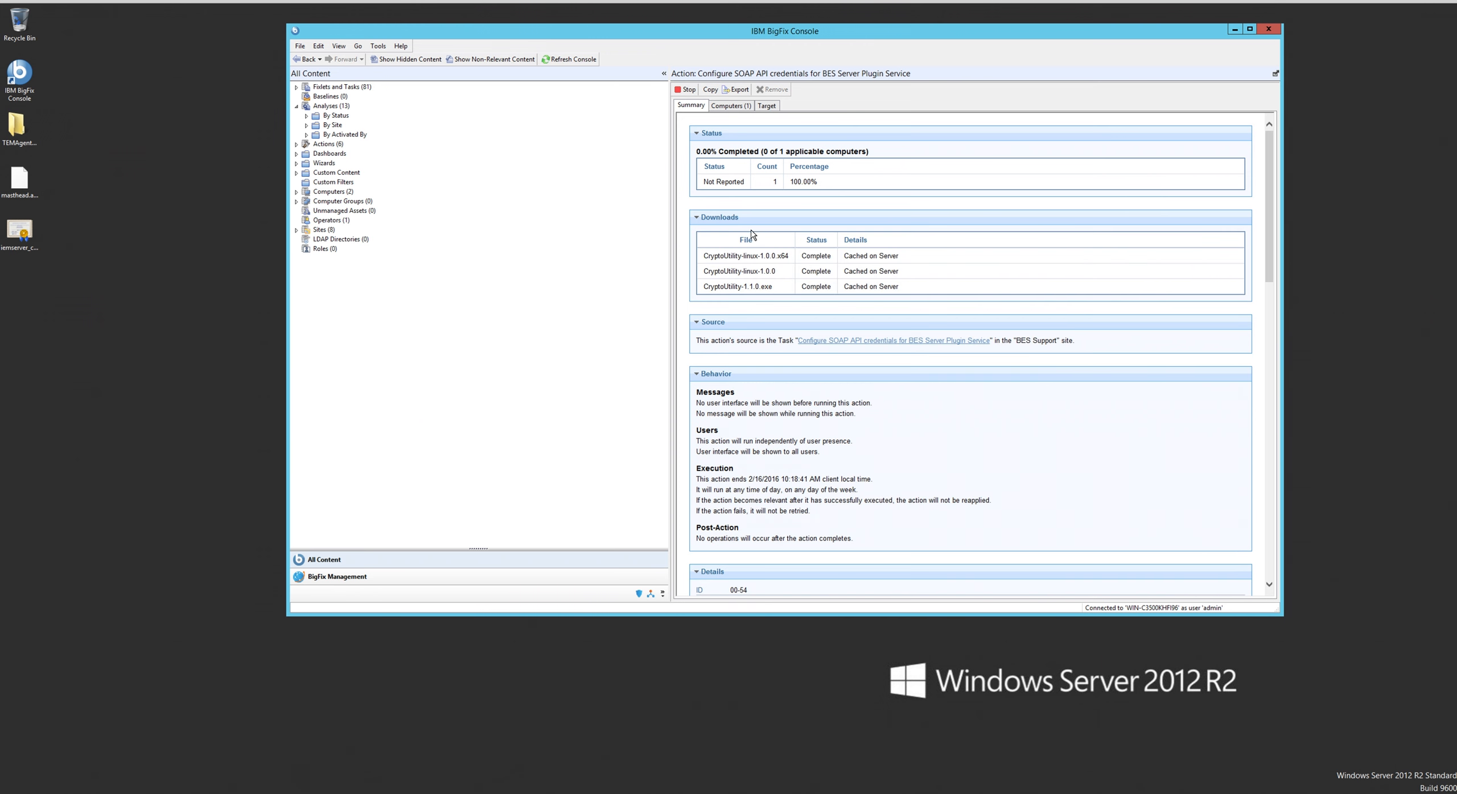
- Refresh the console and review the details and description of the "BES Server Plugin Service is not Configured Correctly" Fixlet
click(570, 60)
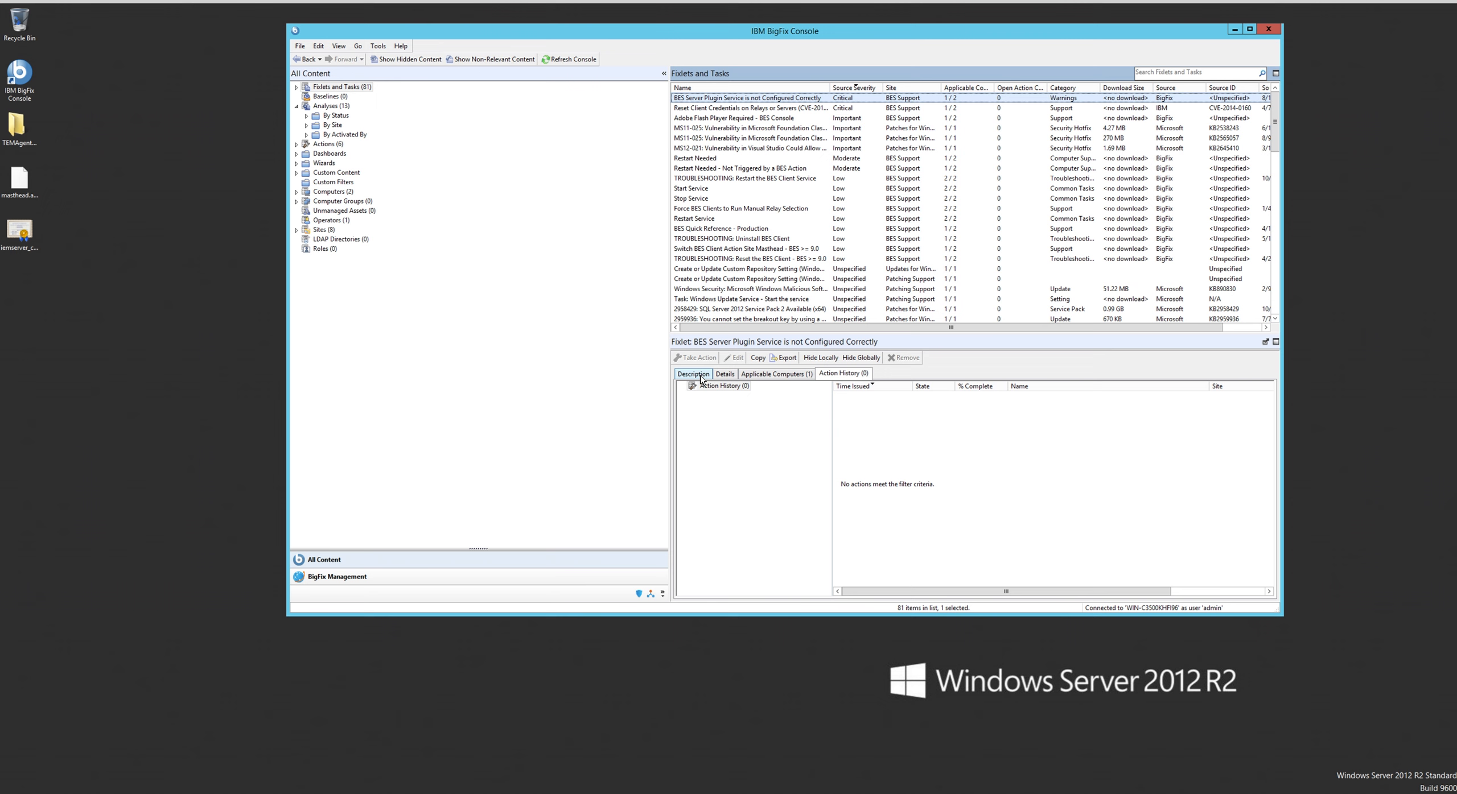
click(731, 377)
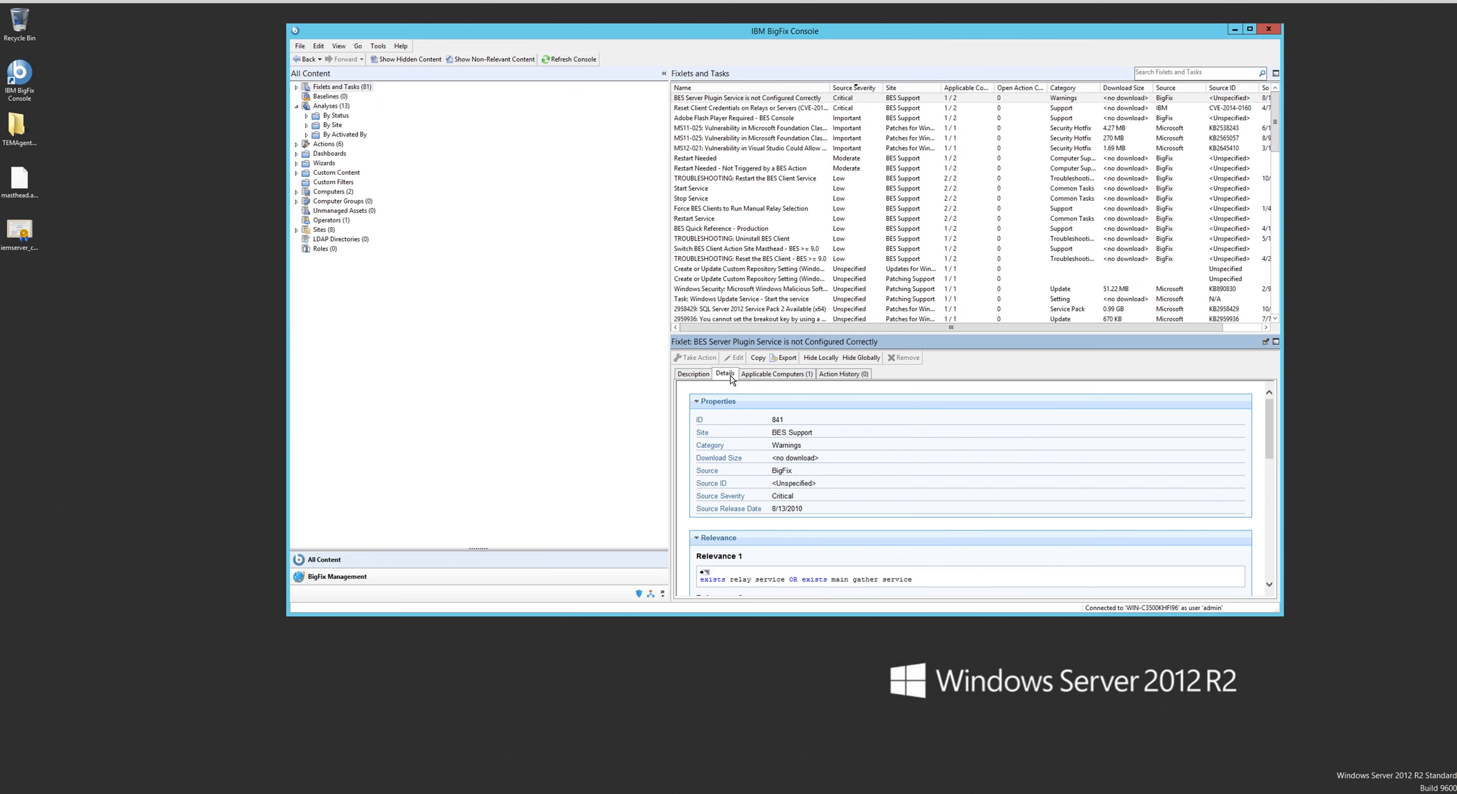
click(693, 374)
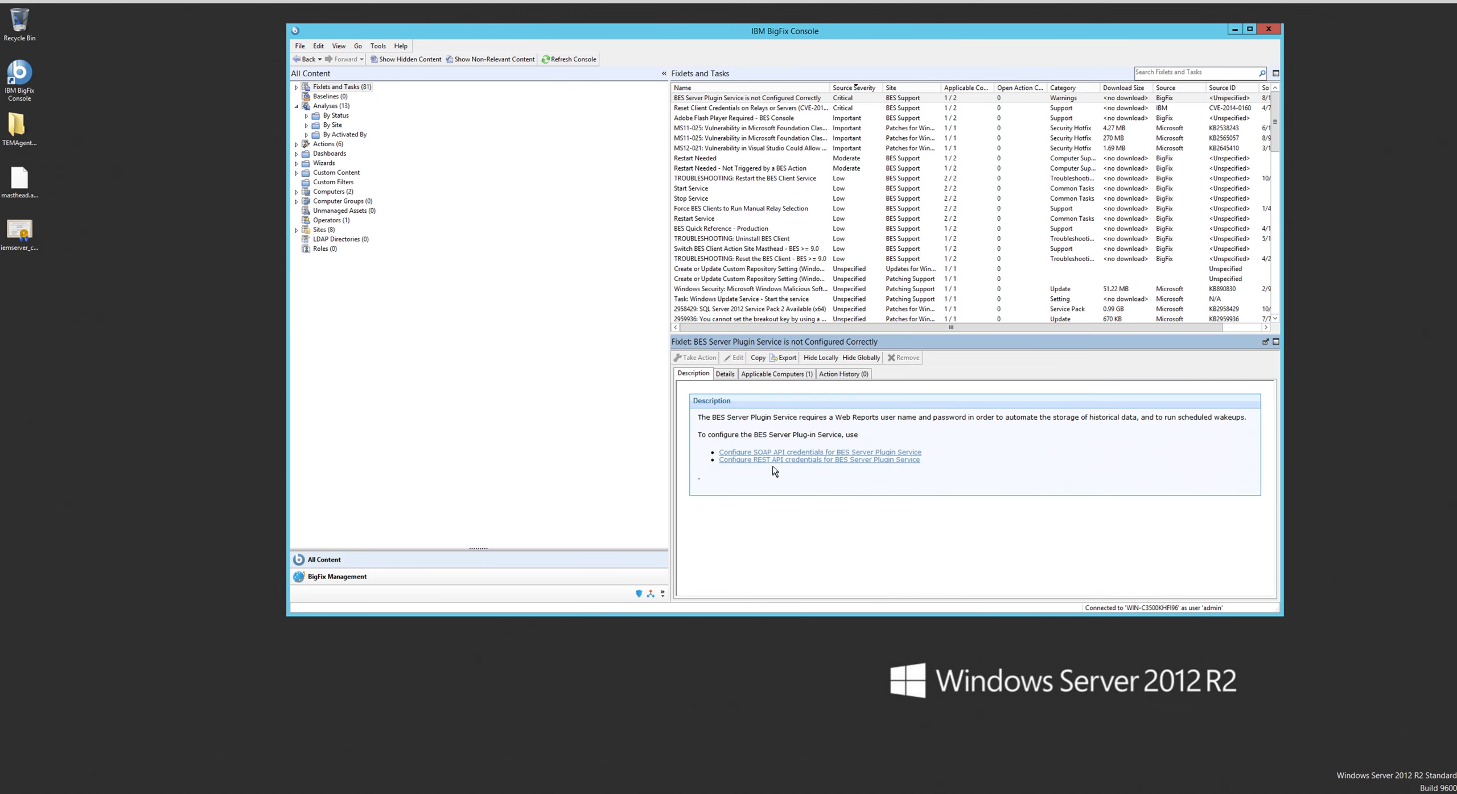
- Open the "Configure REST API credentials for BES Server Plugin Service" task and check the status of its previously issued action
click(774, 461)
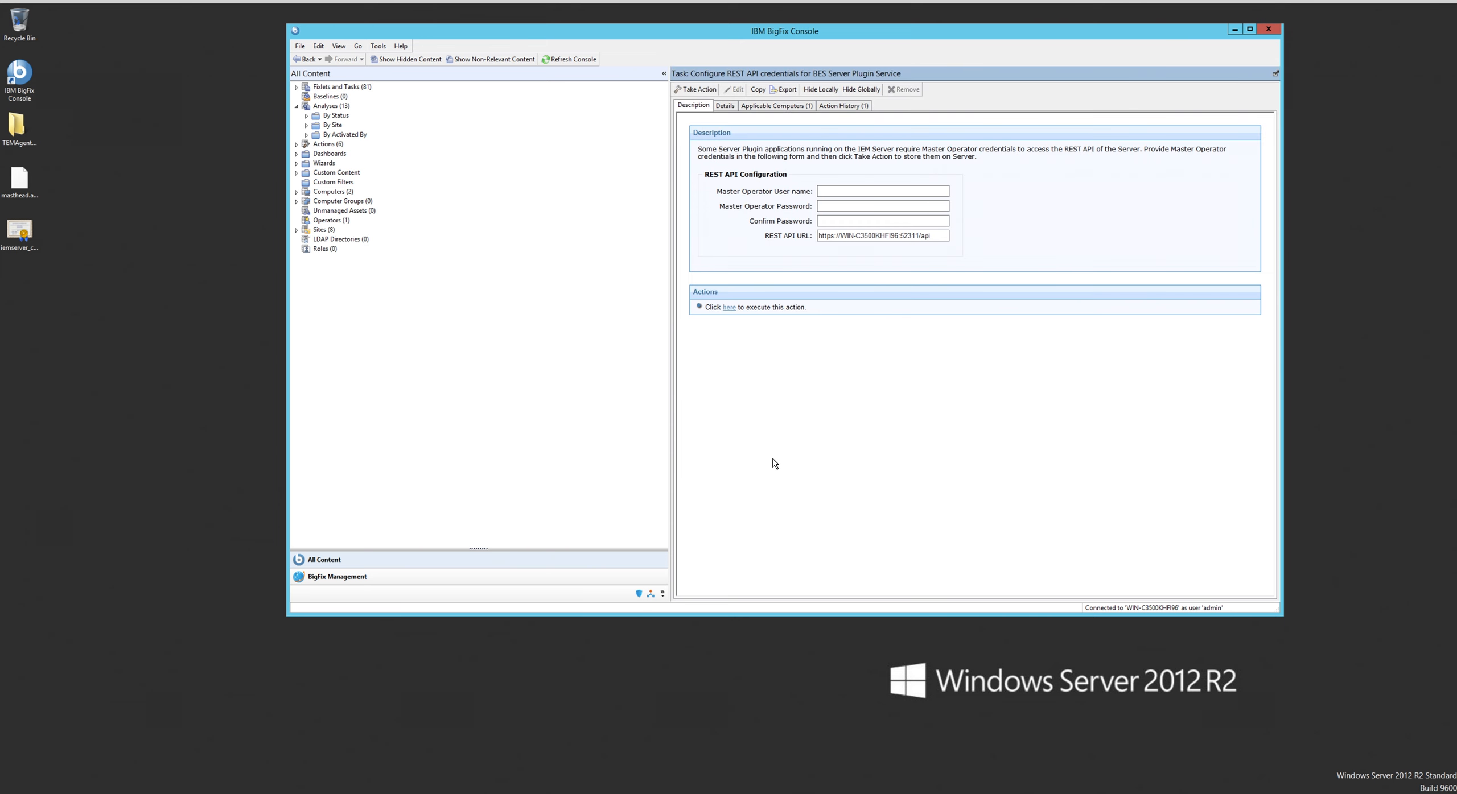
click(838, 106)
click(850, 130)
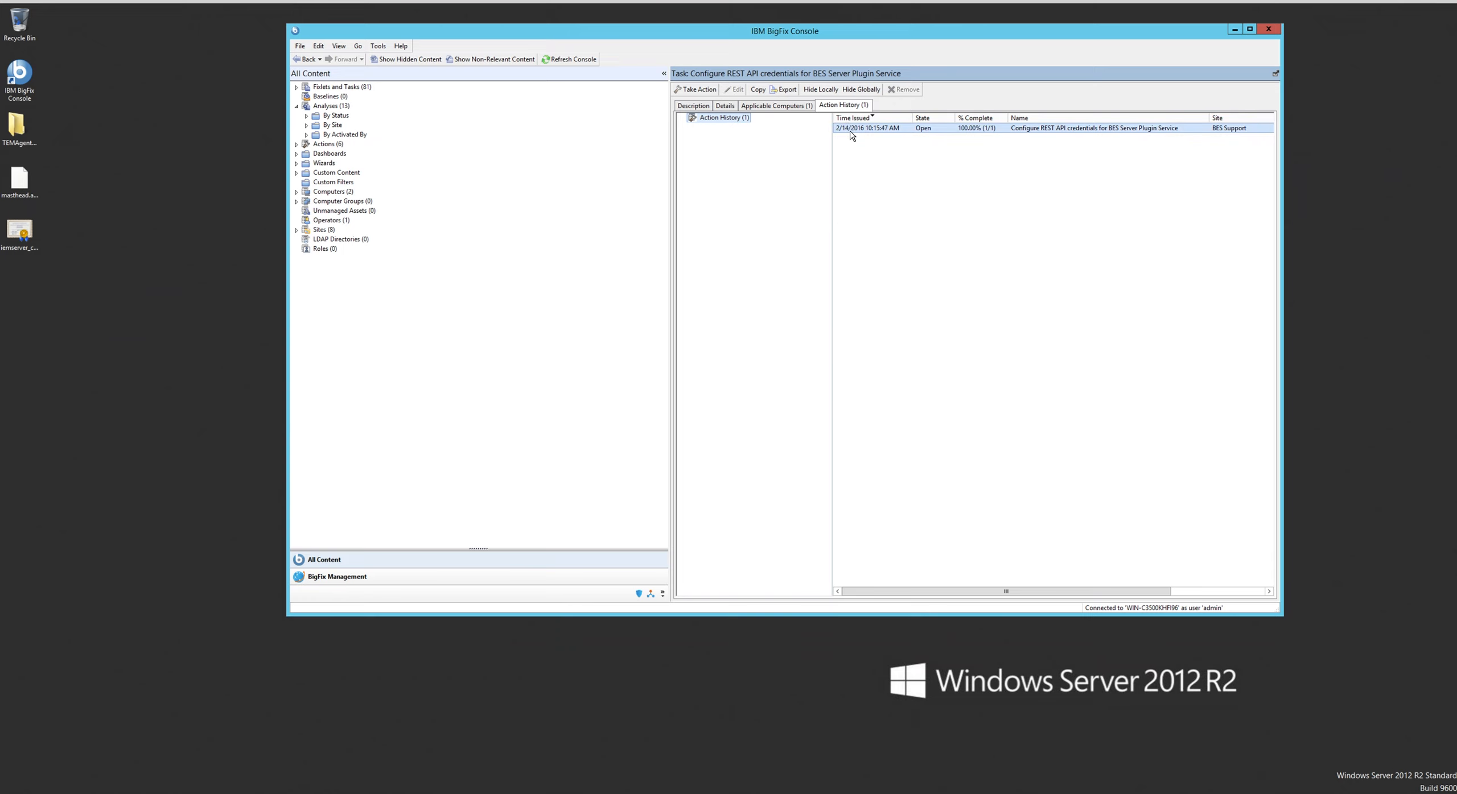
double_click(851, 131)
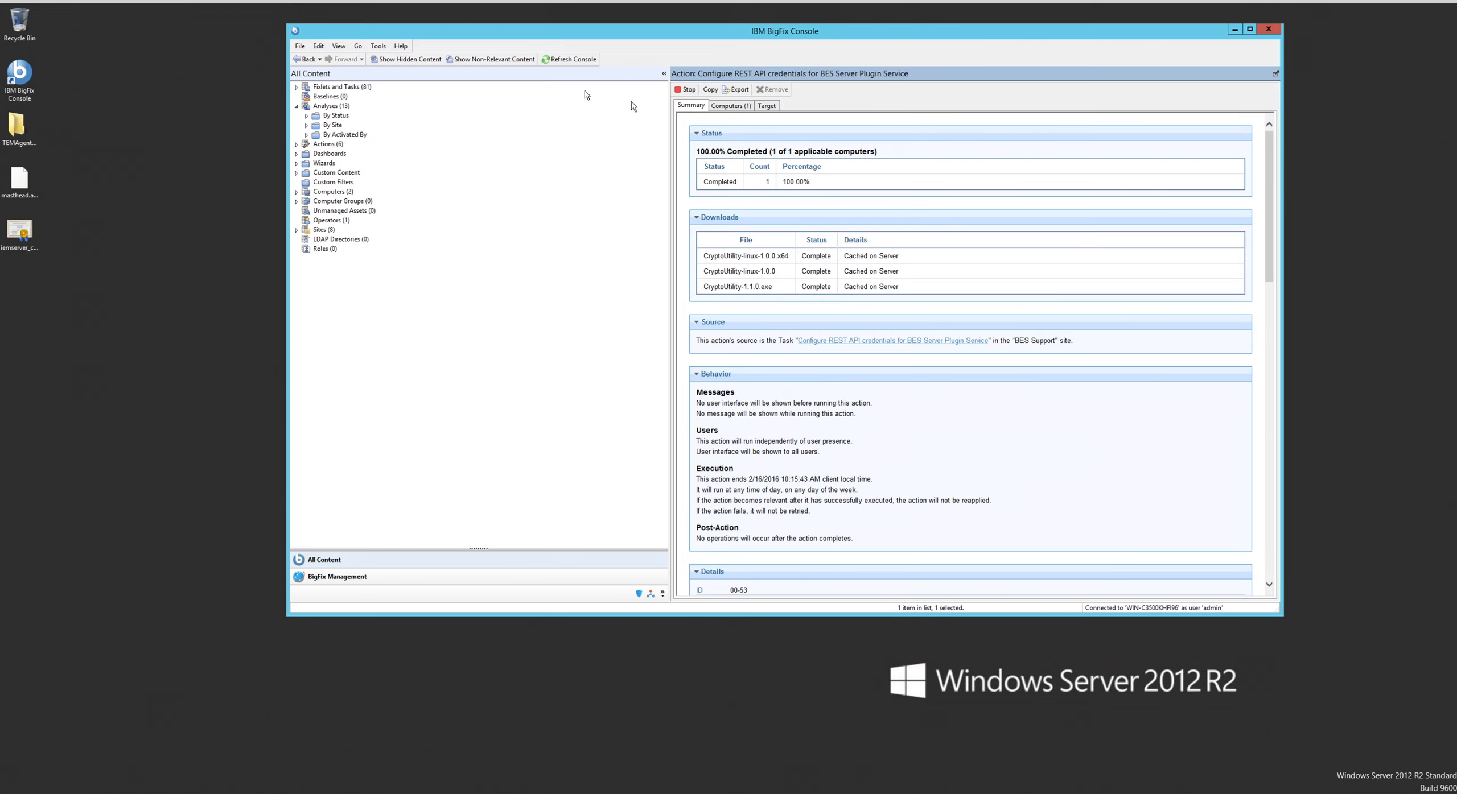
- Review the "Reset Client Credentials on Relays or Servers" Fixlet's description and details, and search the Fixlets and Tasks for "bes server"
click(354, 87)
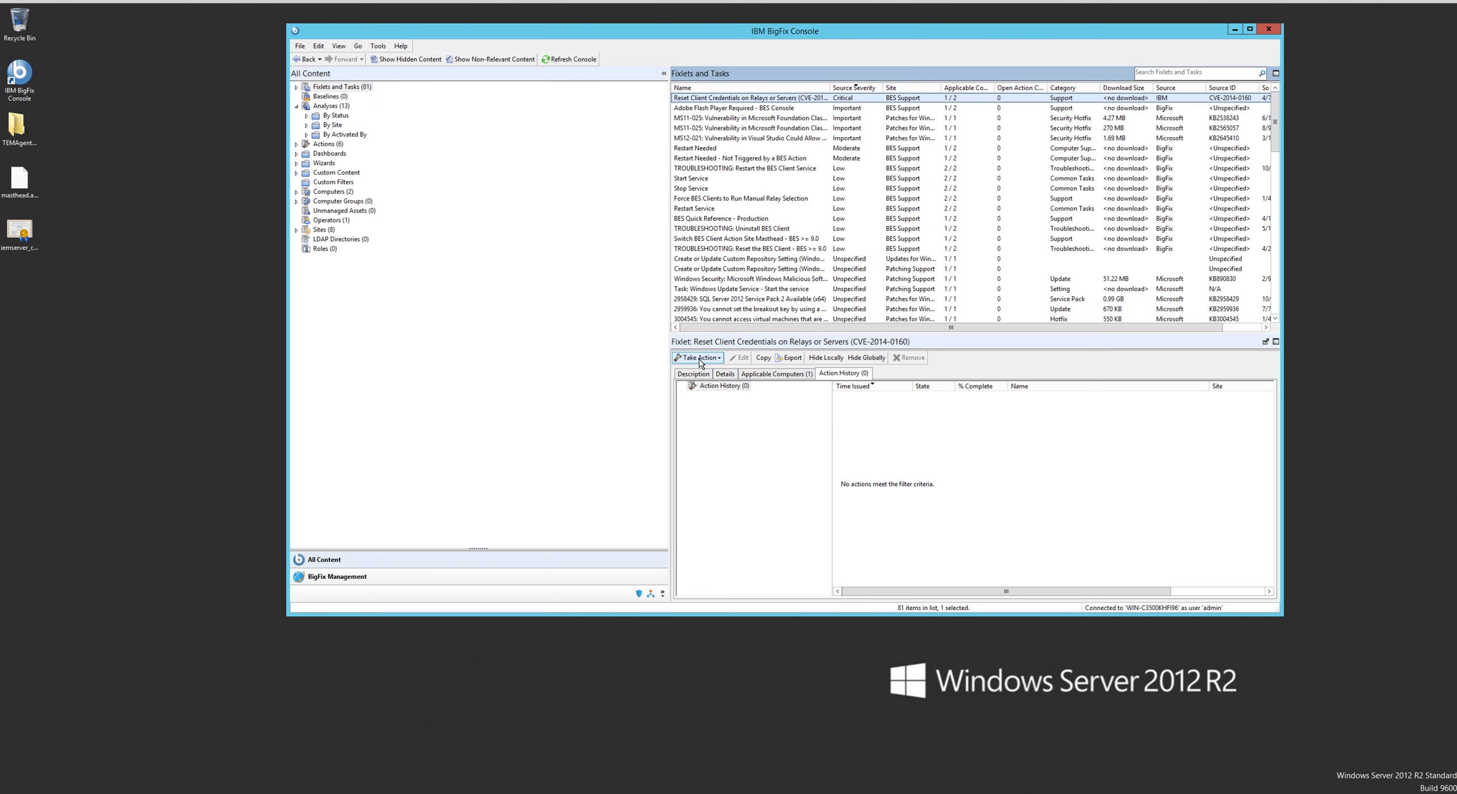
click(697, 378)
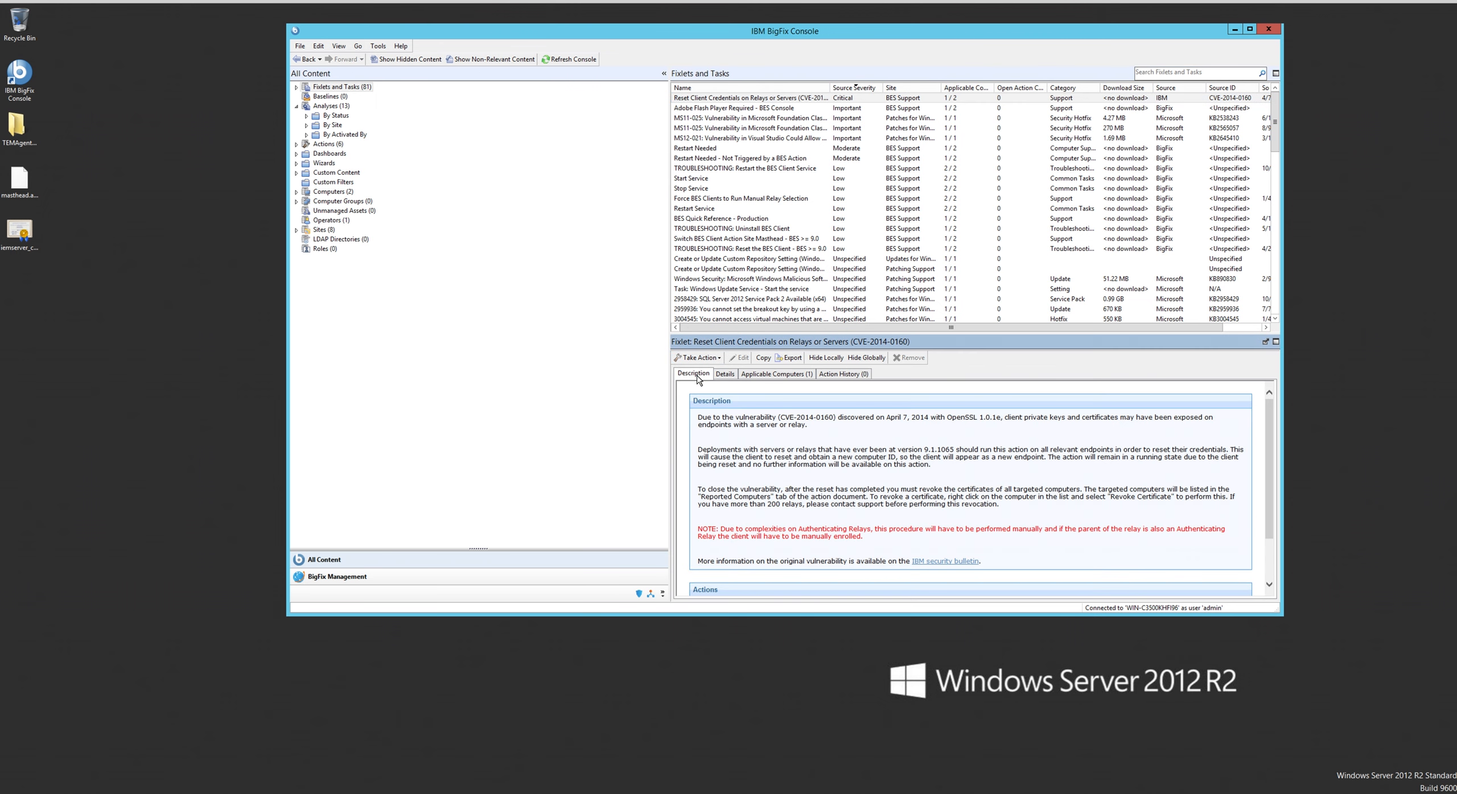
click(726, 377)
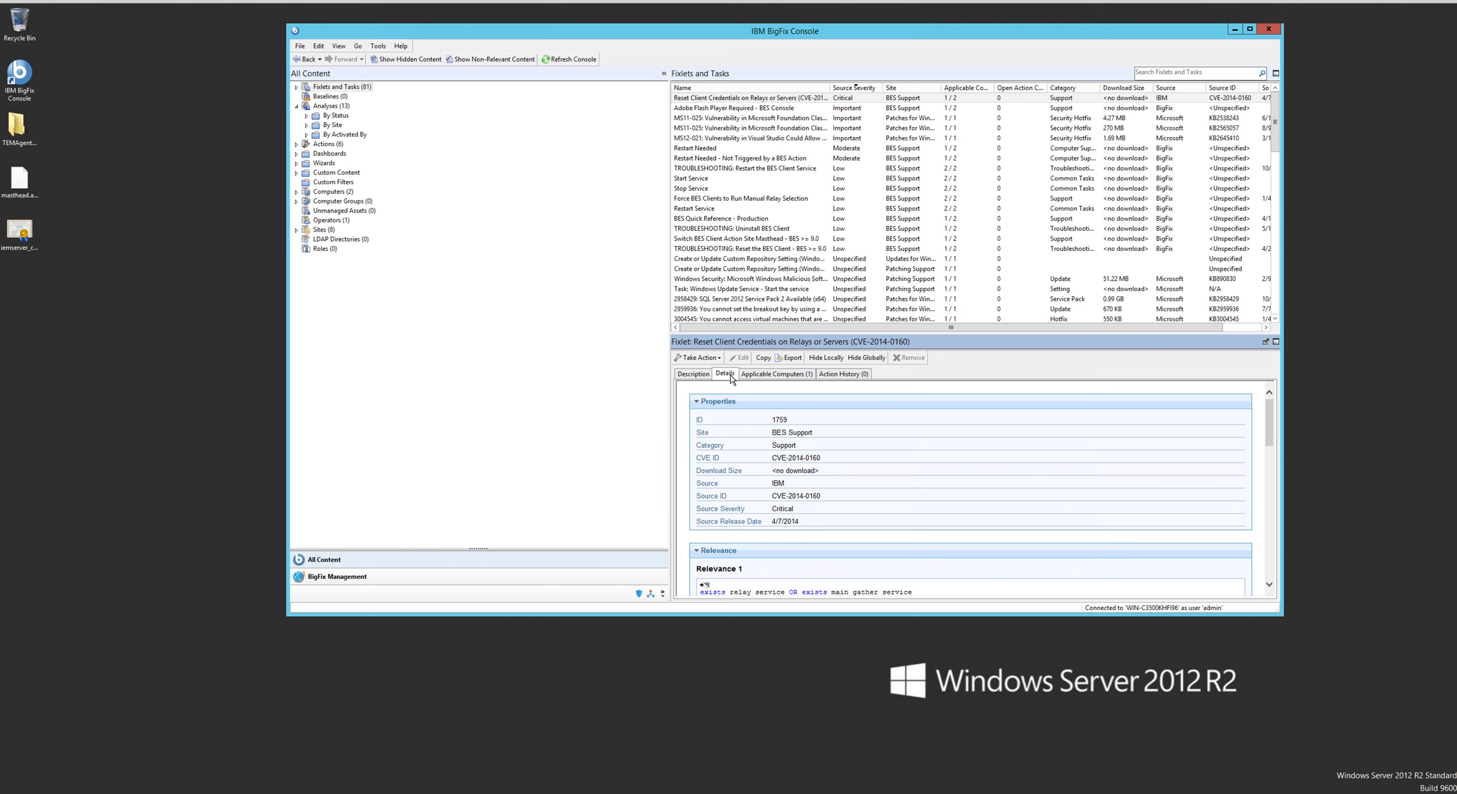
click(742, 99)
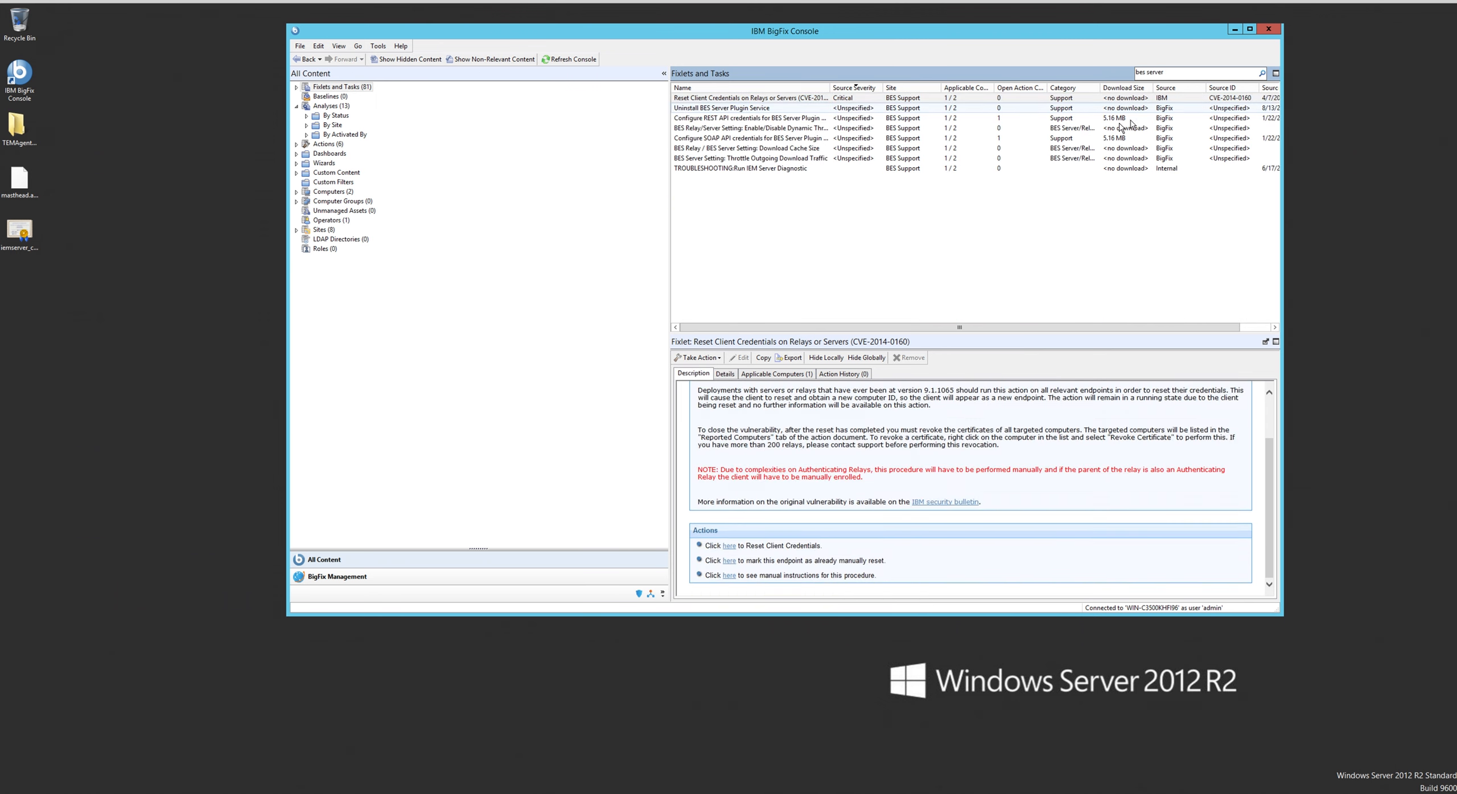
click(1180, 74)
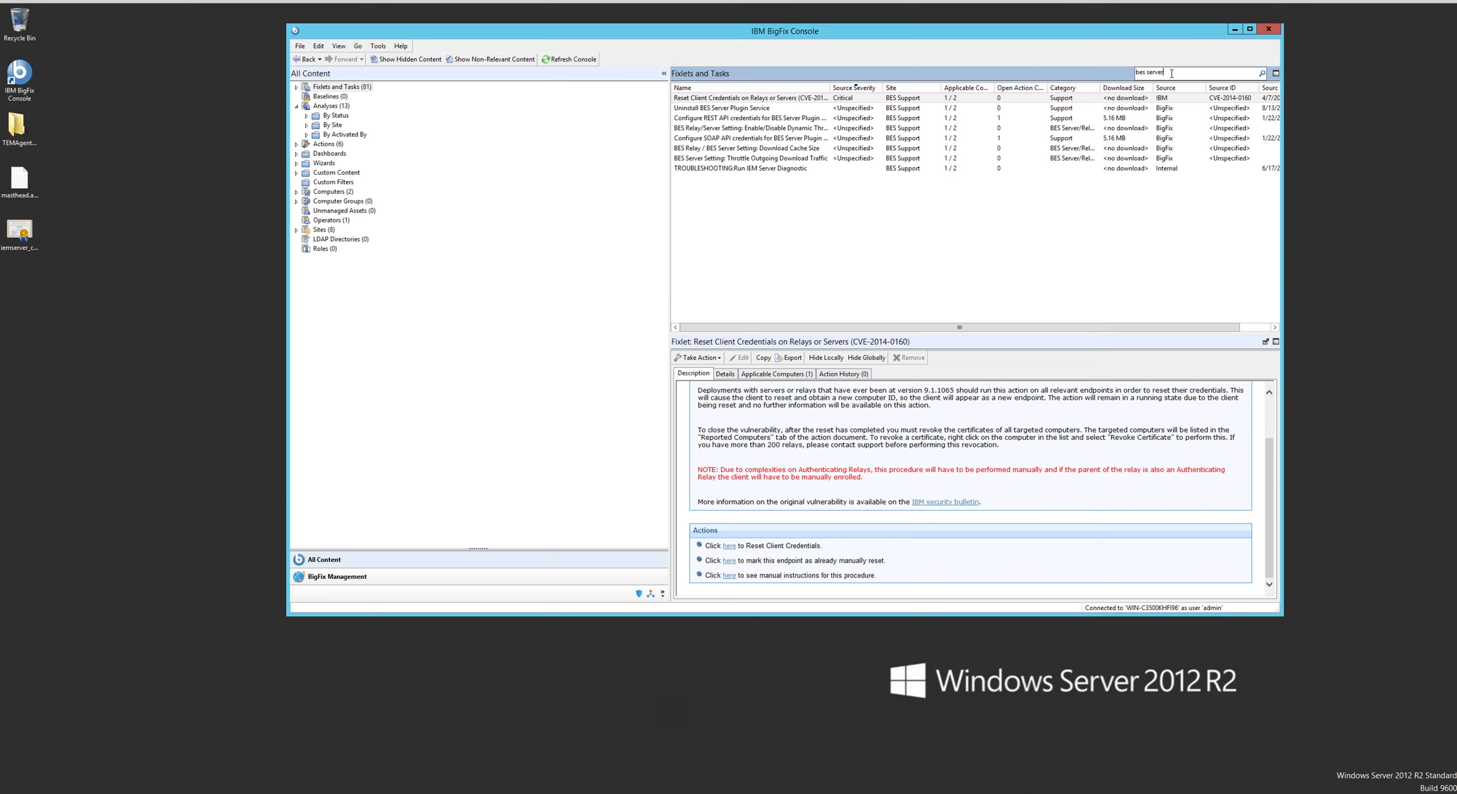
click(779, 100)
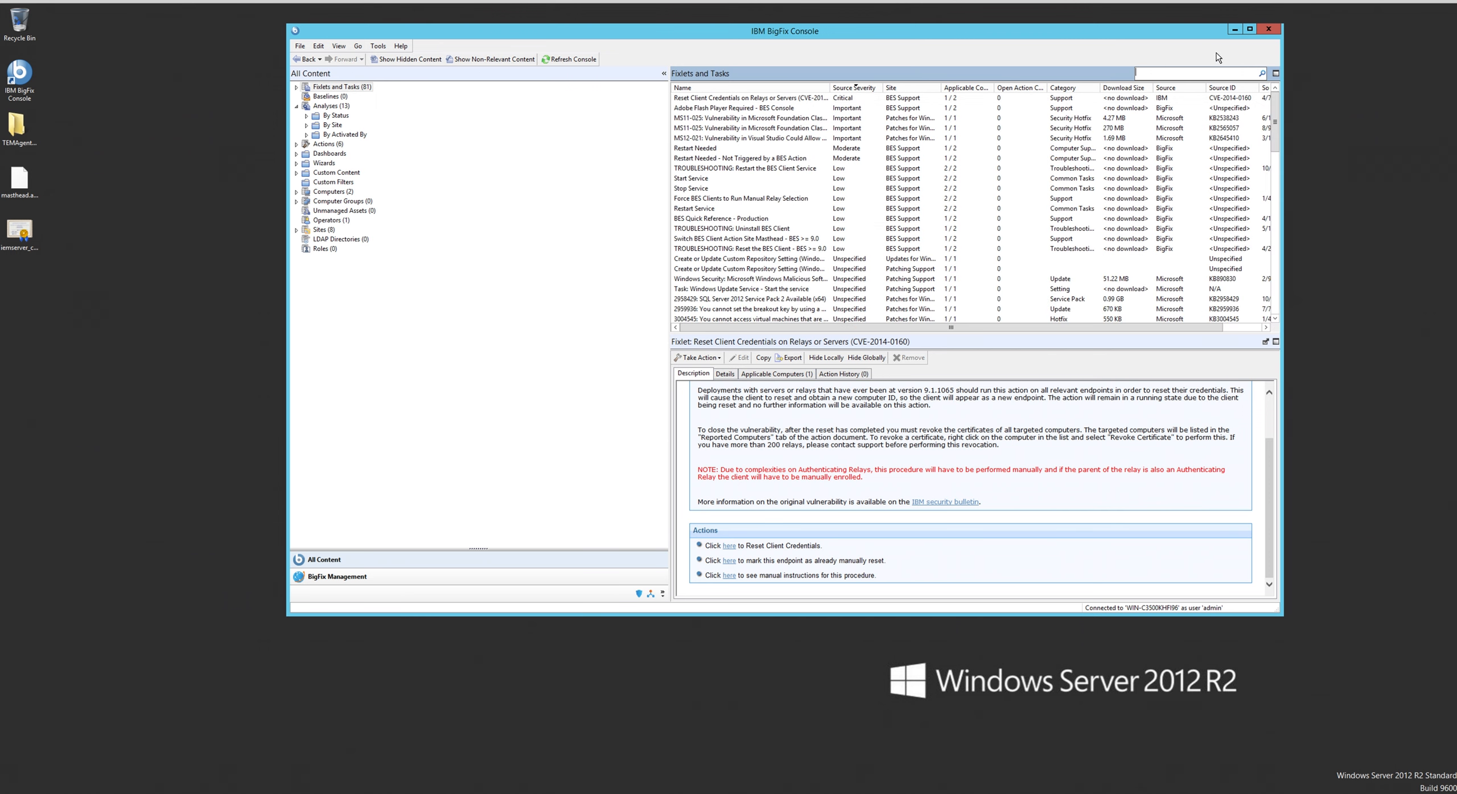
- Filter the Fixlets and Tasks by "qradar" and open the "Install or Update QRadar Plugin on Windows" Fixlet
click(1170, 71)
text(qrad)
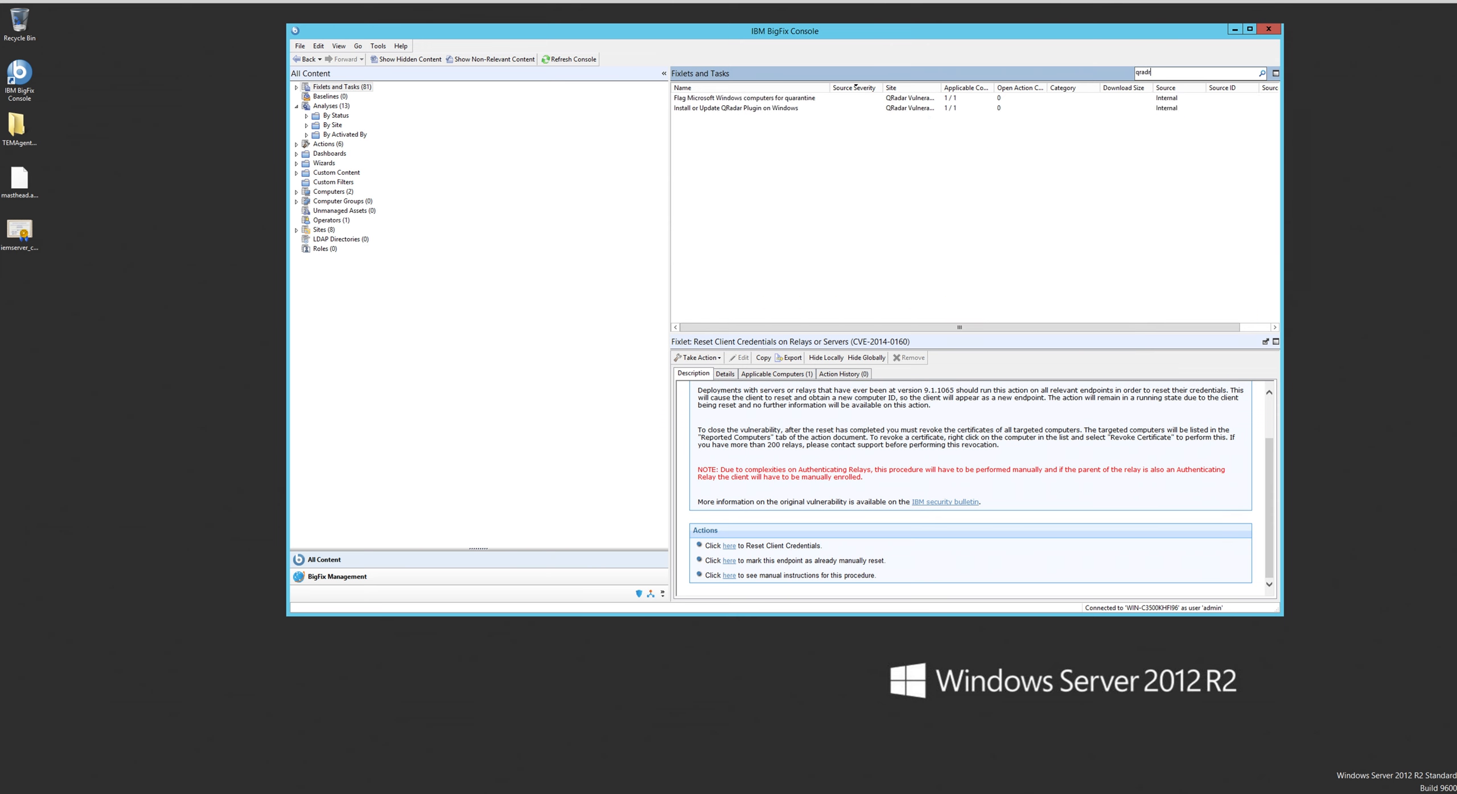
text(r)
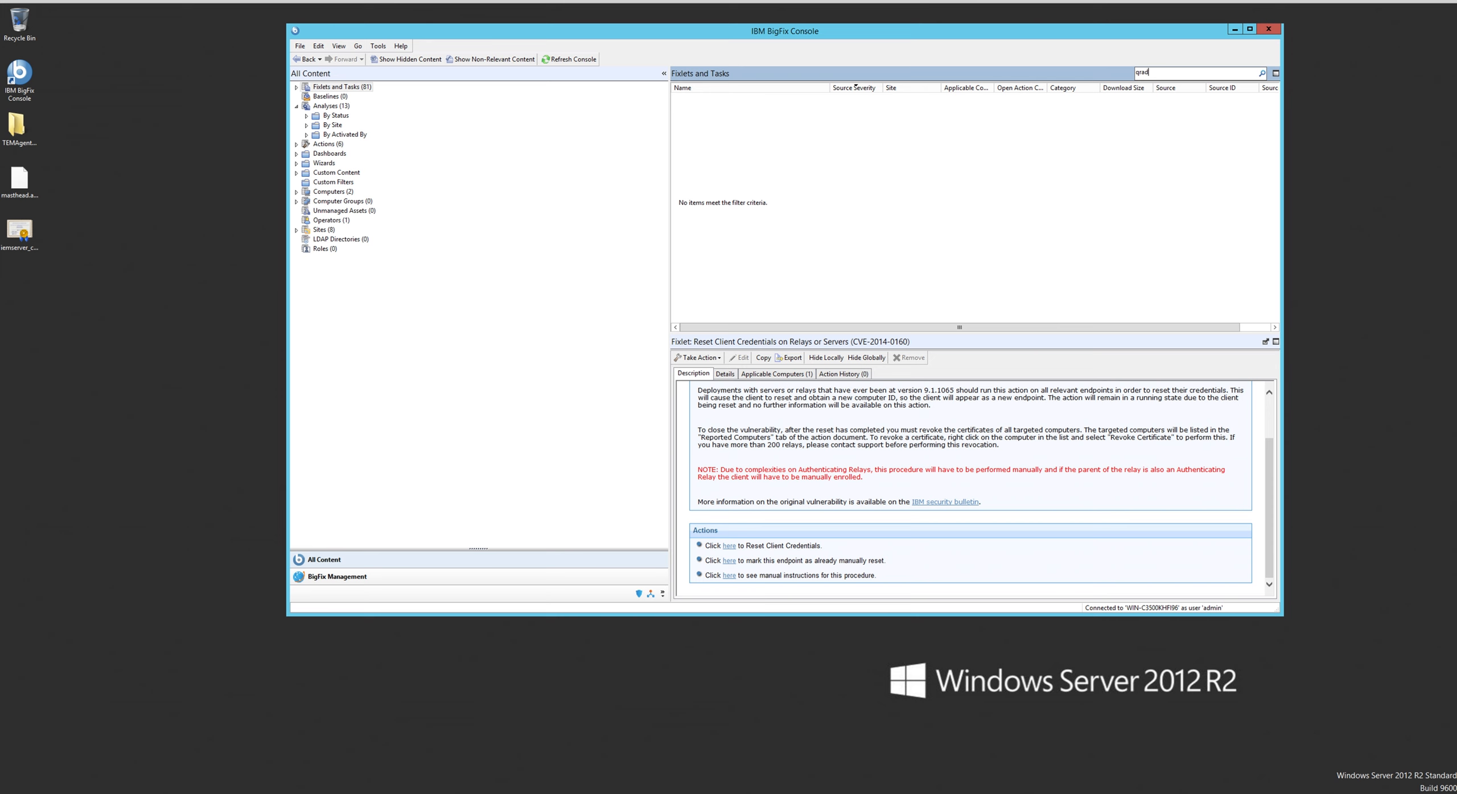
text(ar)
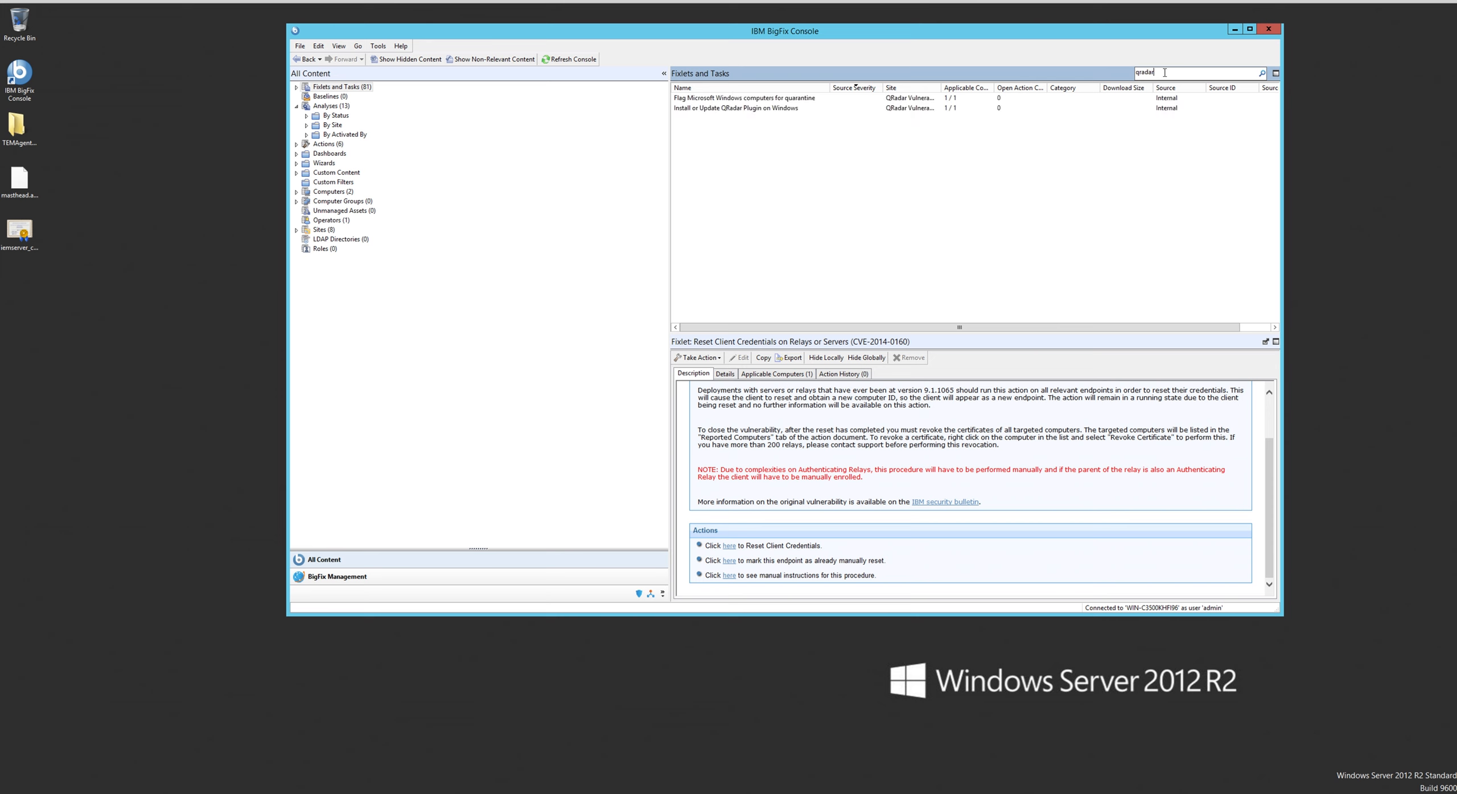
click(756, 108)
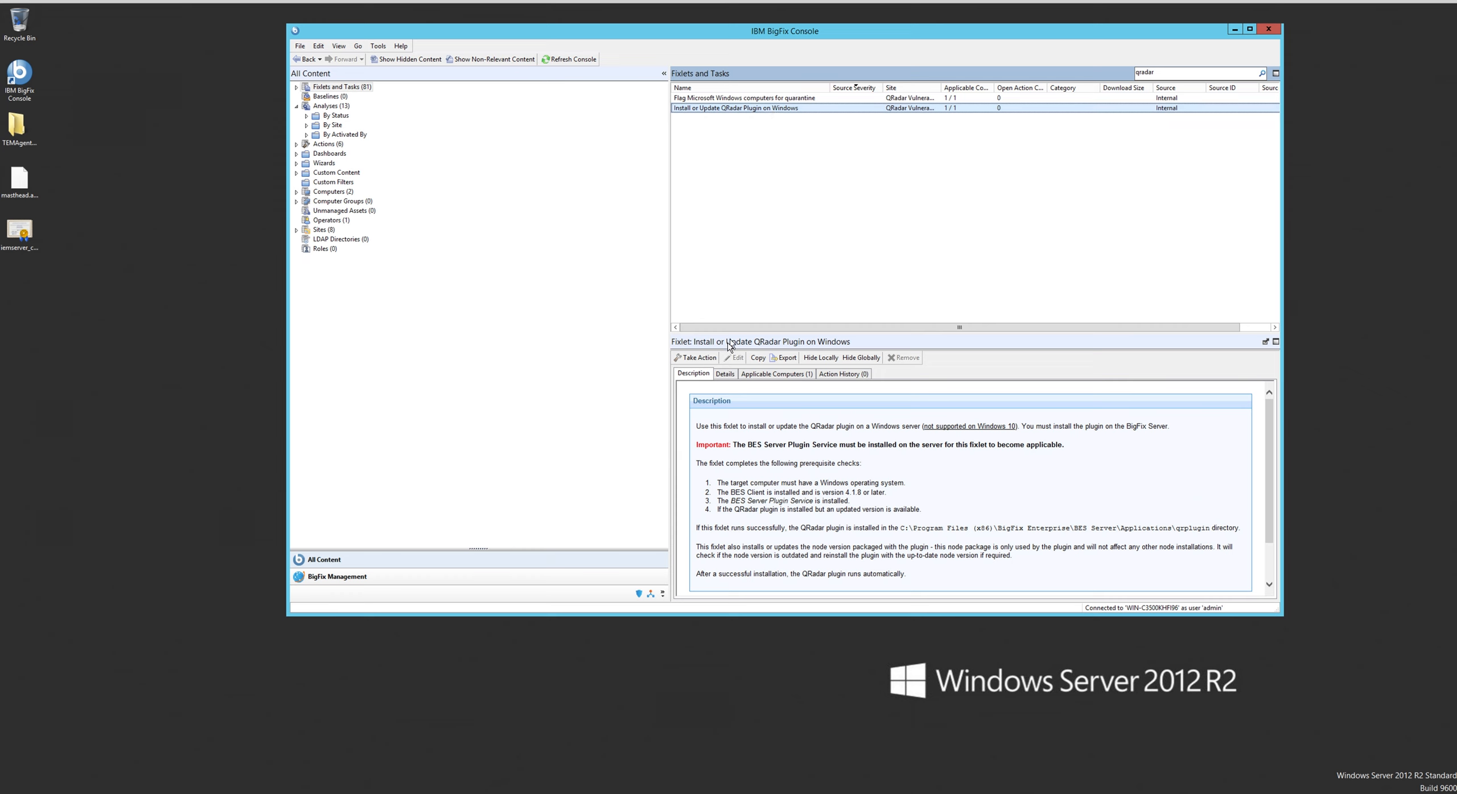
- Deploy the QRadar plugin Fixlet to its applicable computer with the default action settings and refresh the console
click(697, 358)
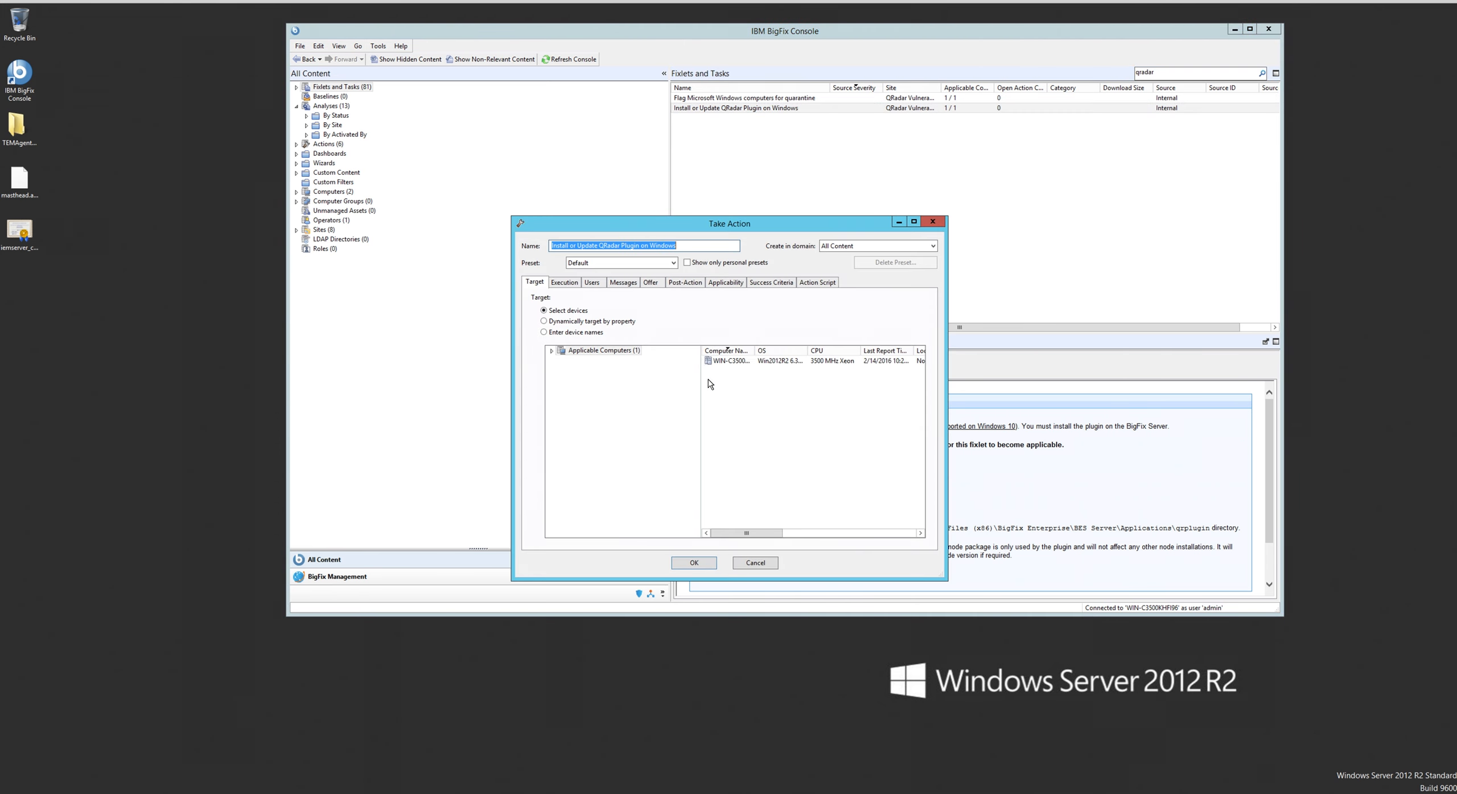
click(742, 362)
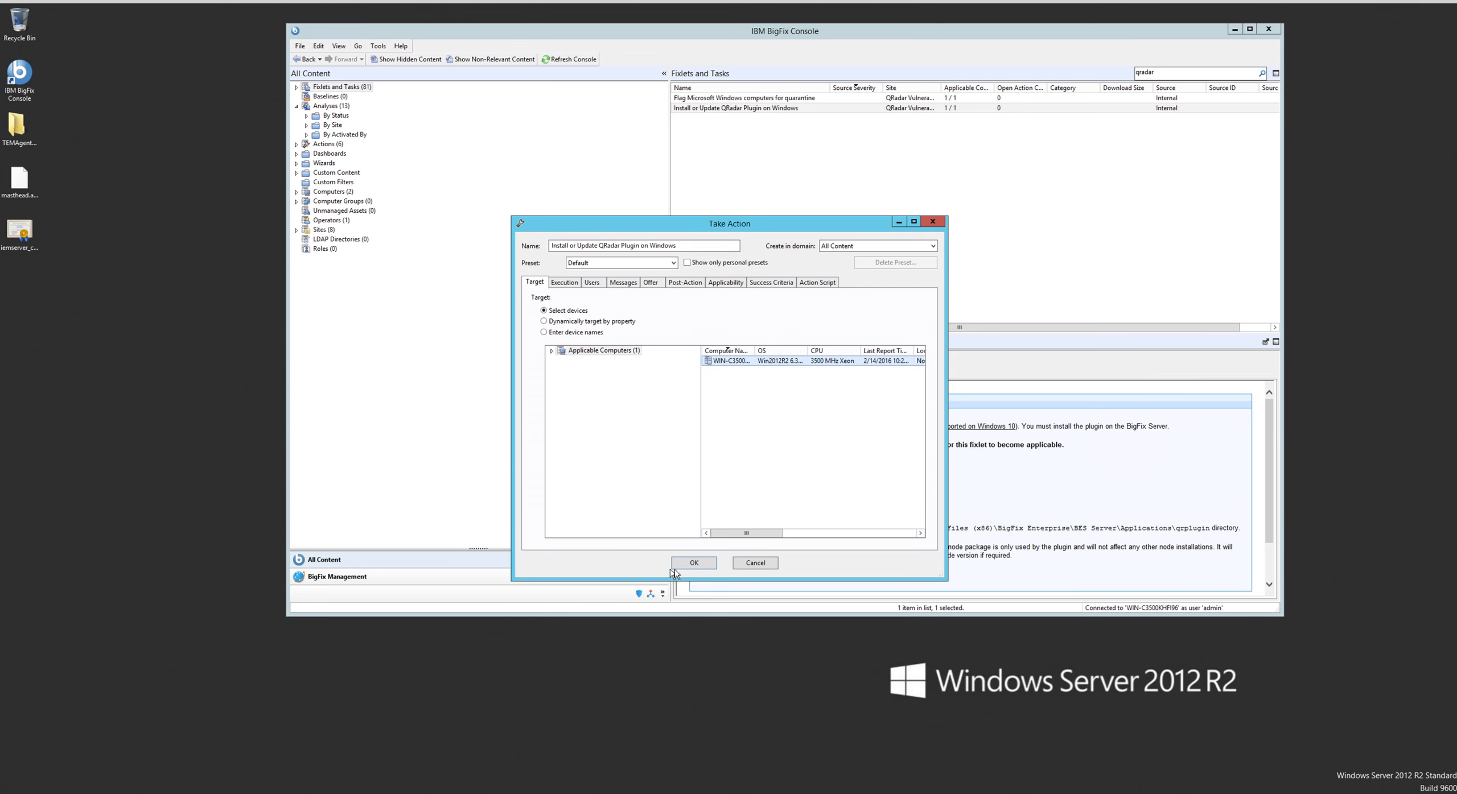
click(693, 563)
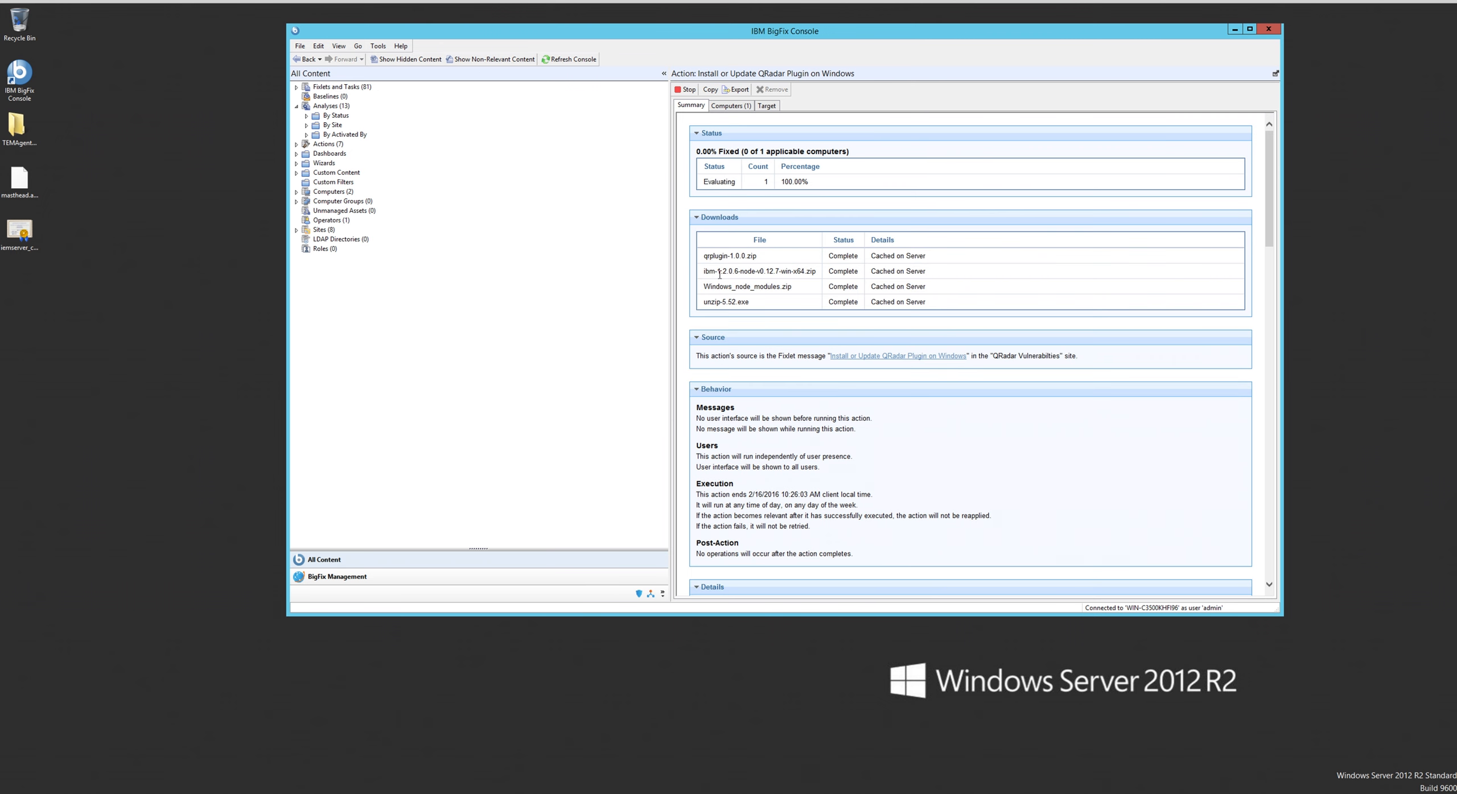
click(573, 60)
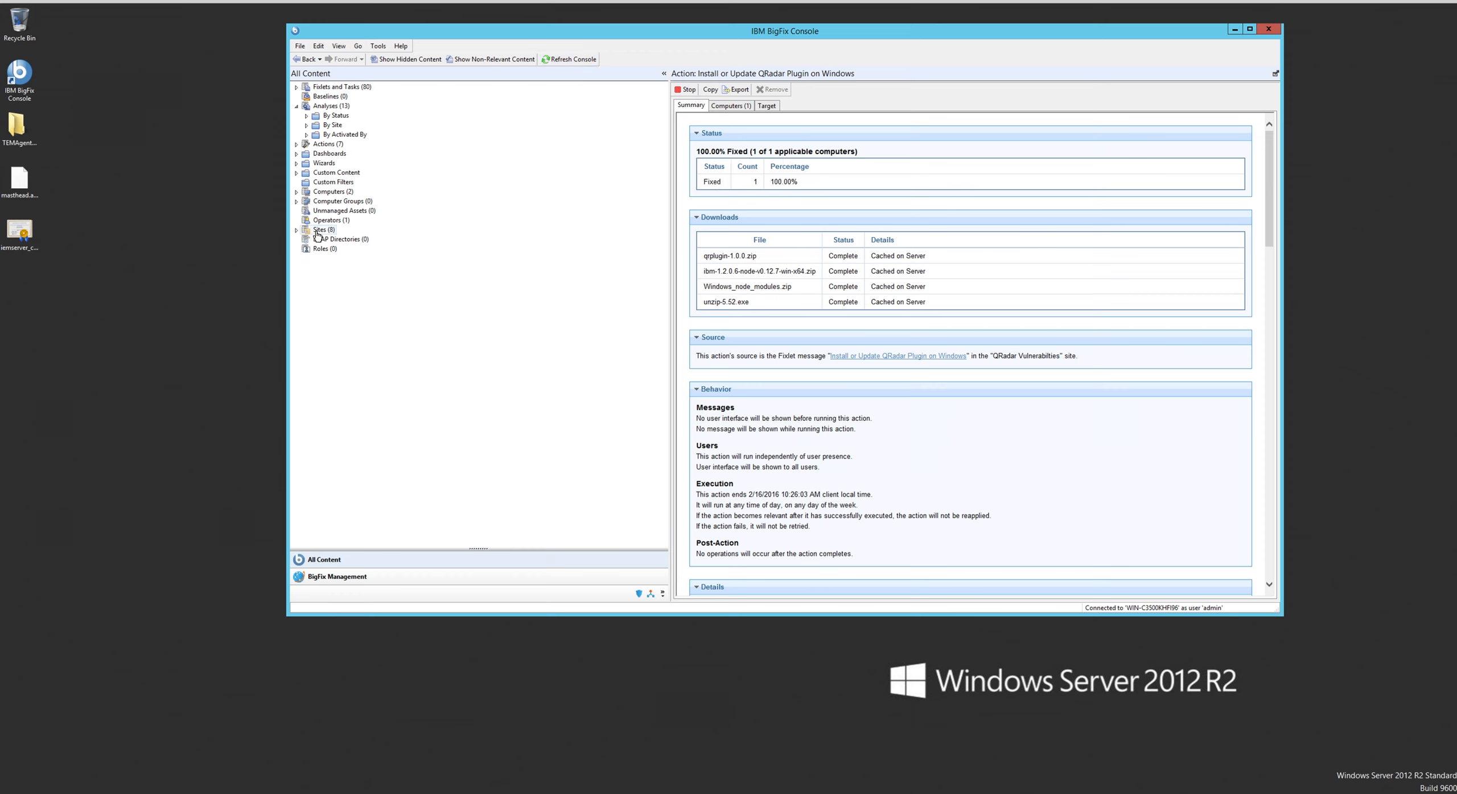
- Open the Manage Vulnerable Computers dashboard of the QRadar Vulnerabilities external site and check its CVE data
click(296, 230)
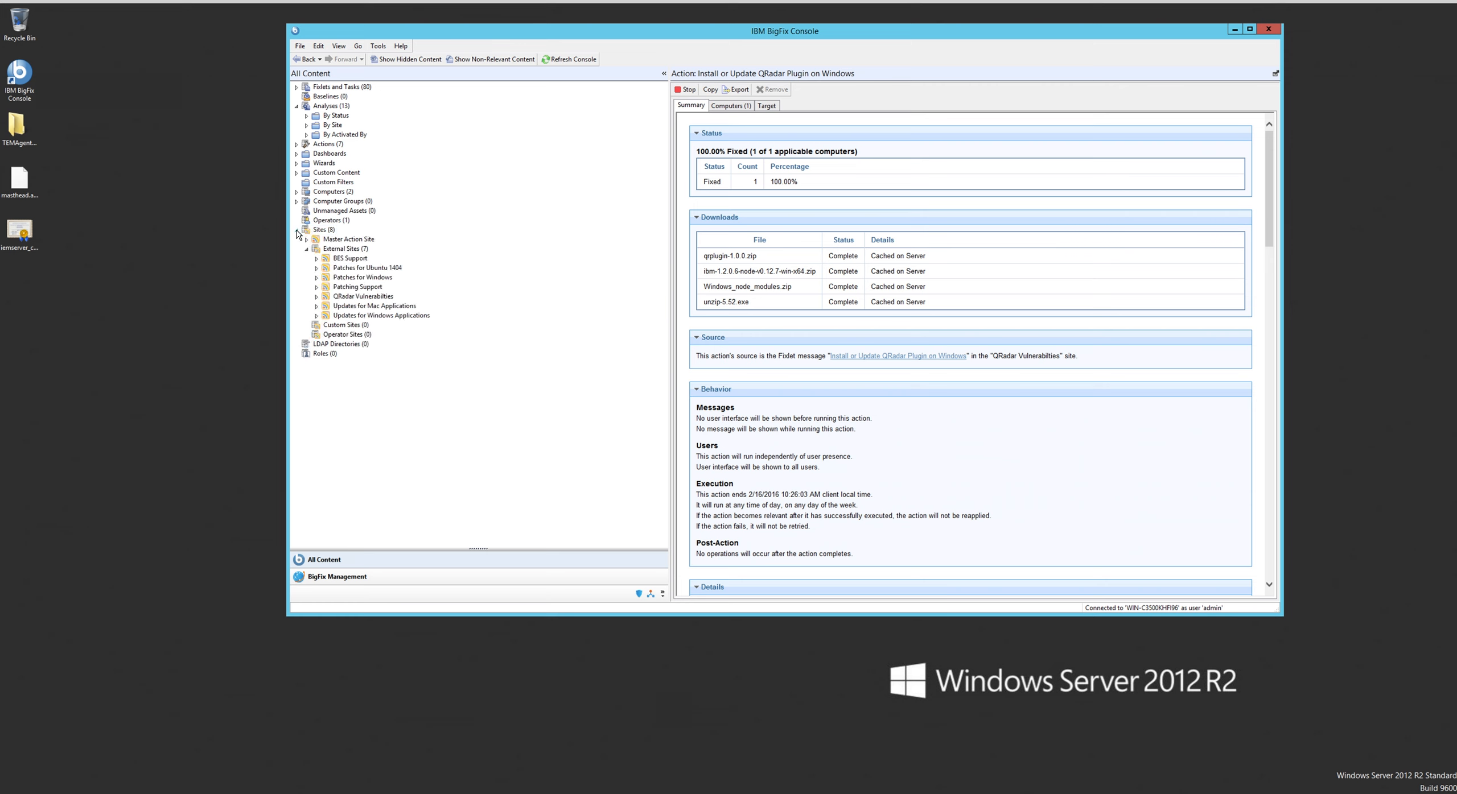
click(317, 296)
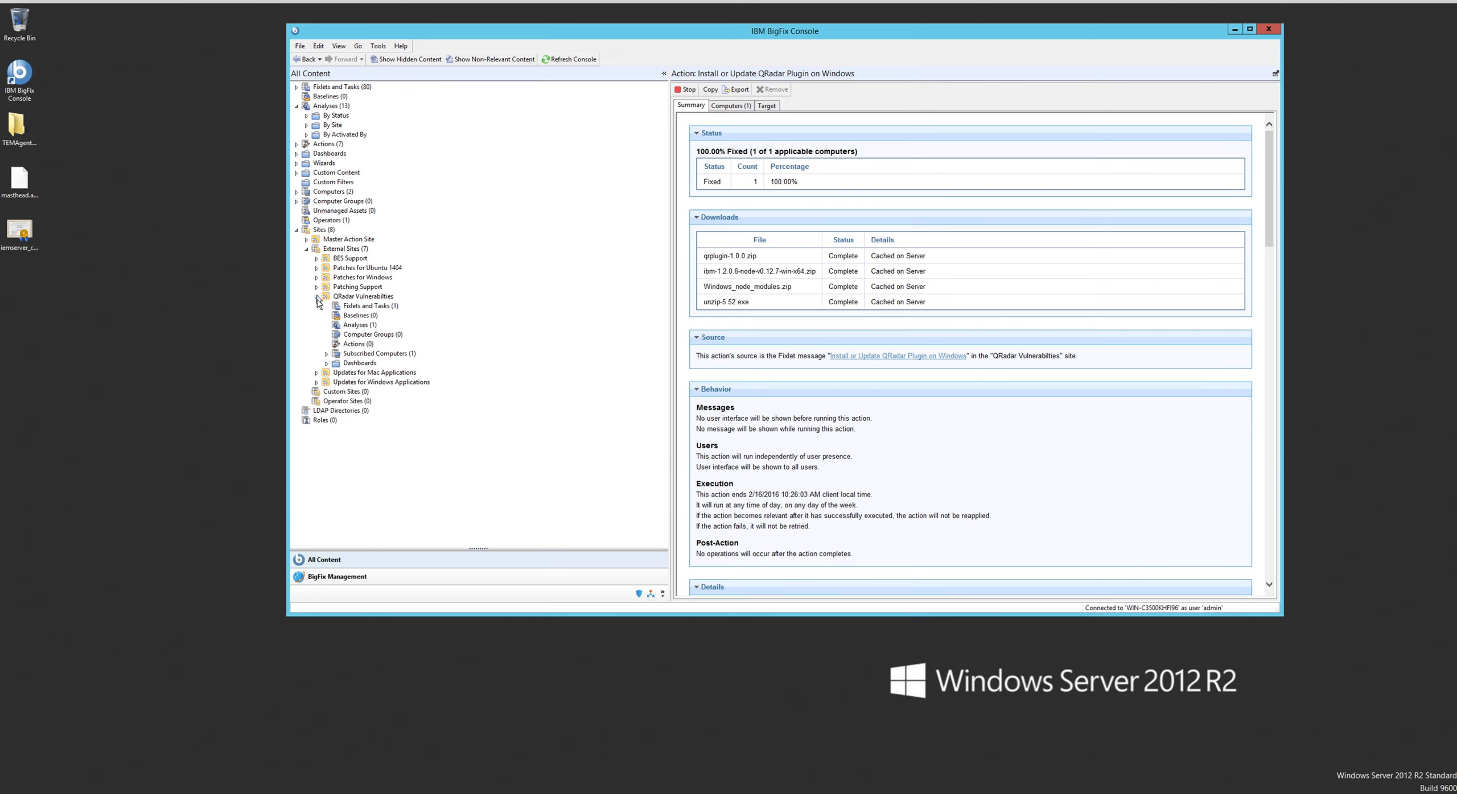
click(327, 365)
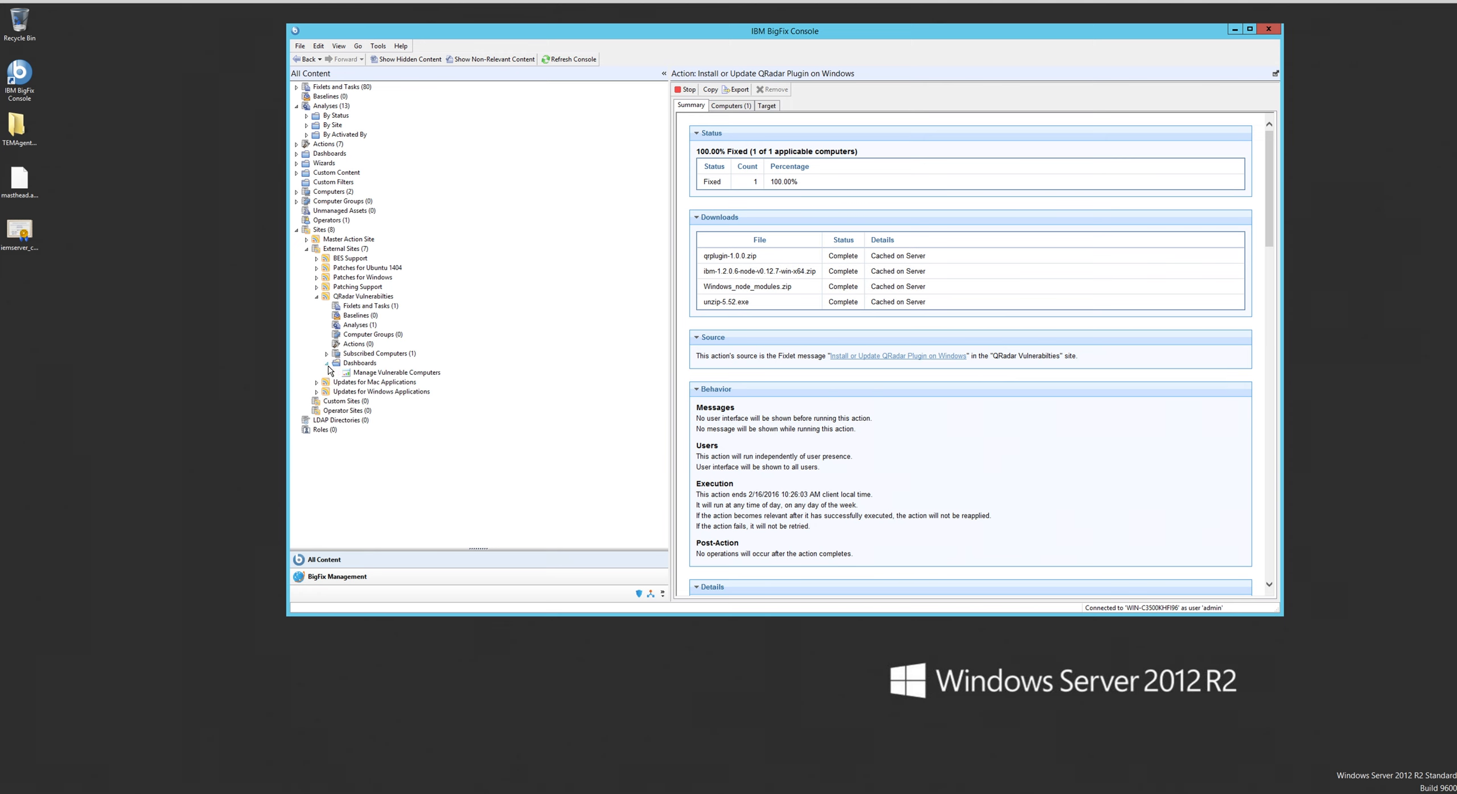
click(364, 373)
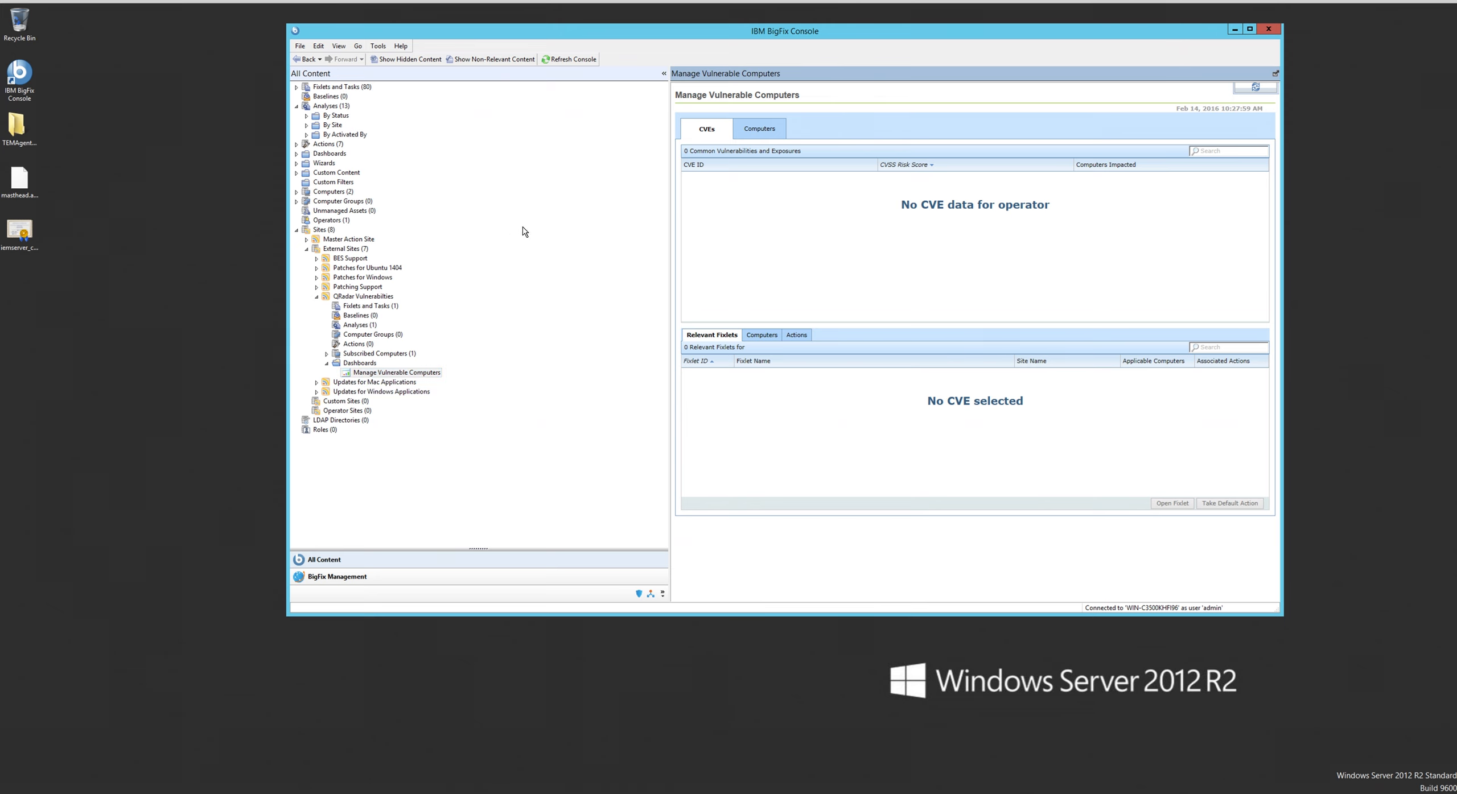
click(372, 374)
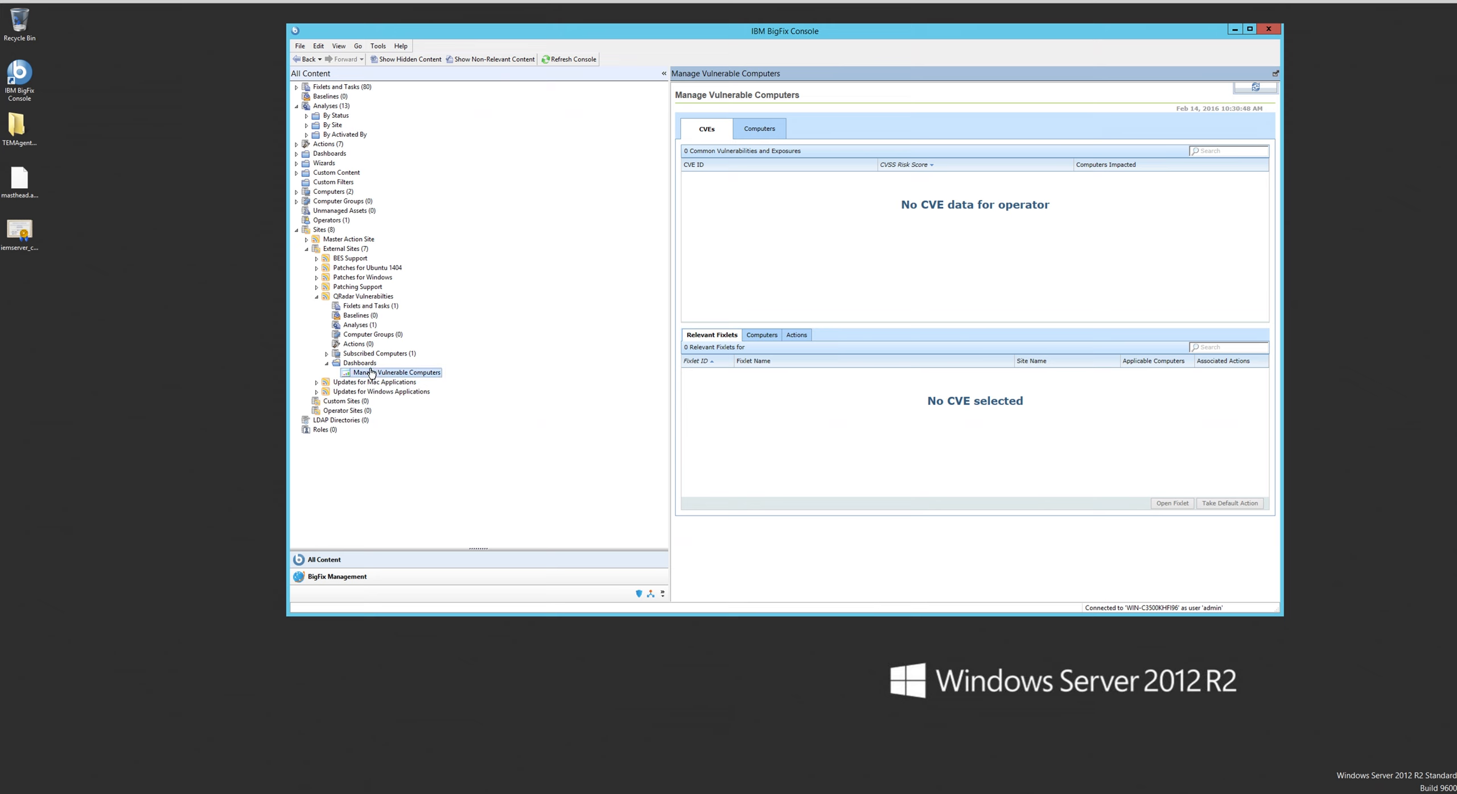